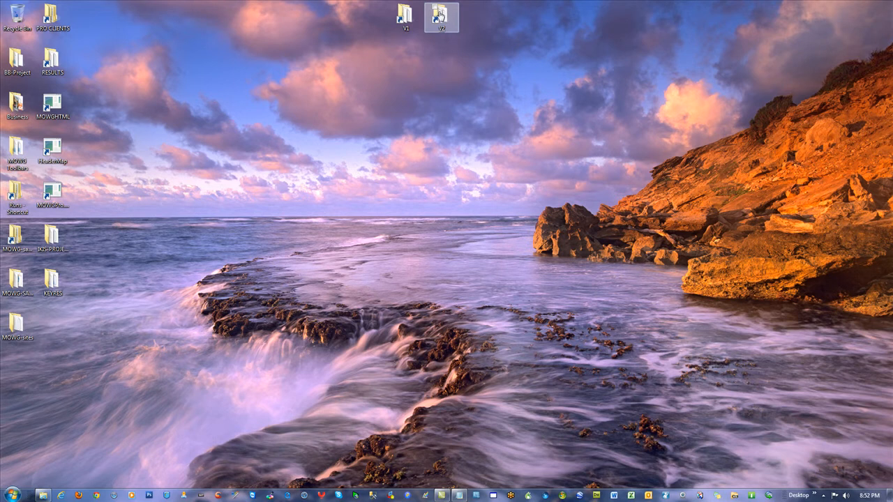
Step: Open the FULL-PROFILE-STACK folder inside the desktop's V2 folder and look through its profile files
double_click(440, 14)
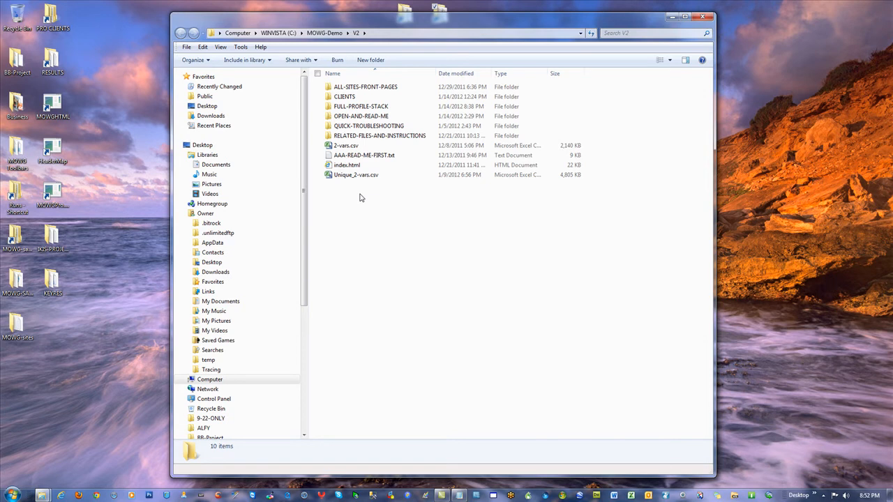
click(359, 108)
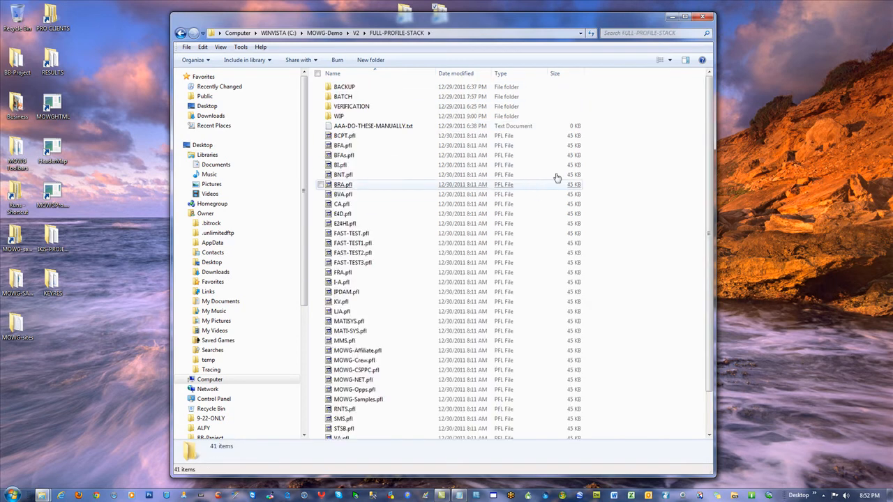
scroll(641, 195, down, 2)
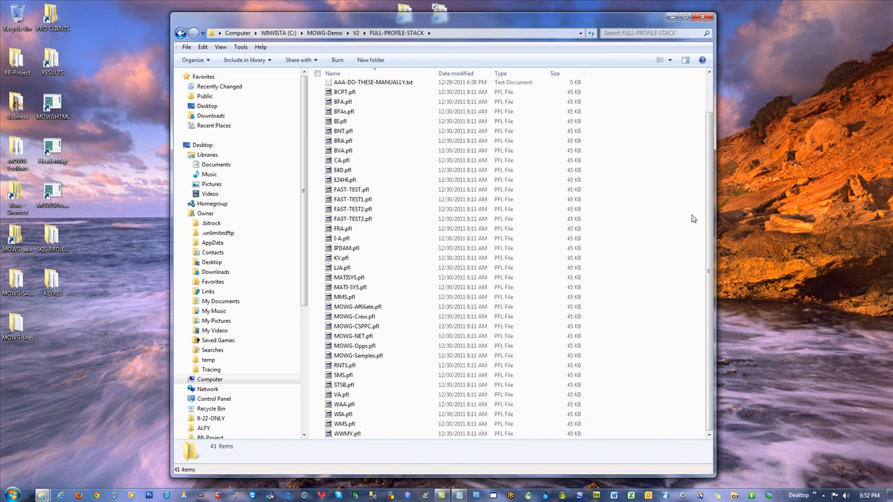
scroll(671, 215, up, 2)
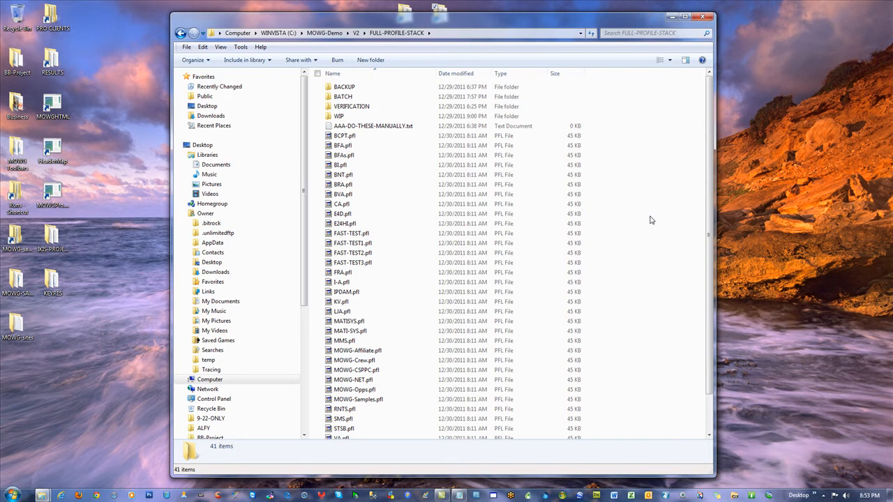
scroll(682, 259, down, 2)
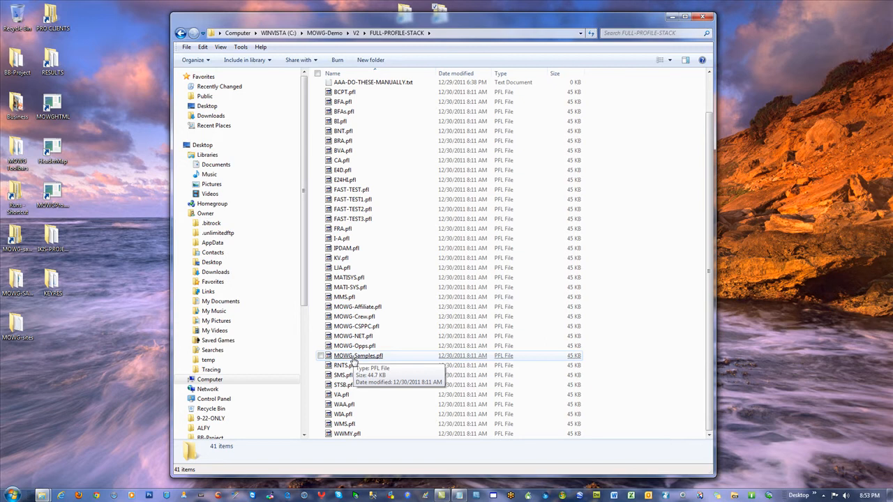
scroll(666, 230, up, 2)
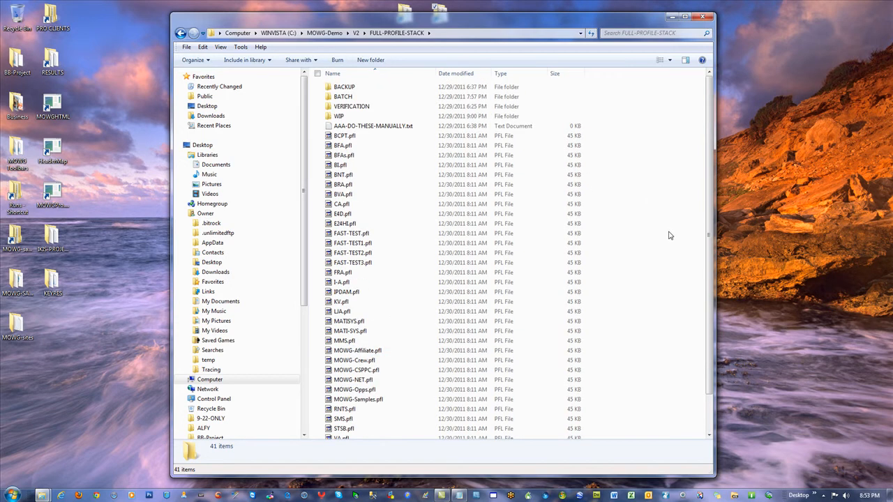
scroll(439, 339, down, 1)
scroll(433, 334, up, 1)
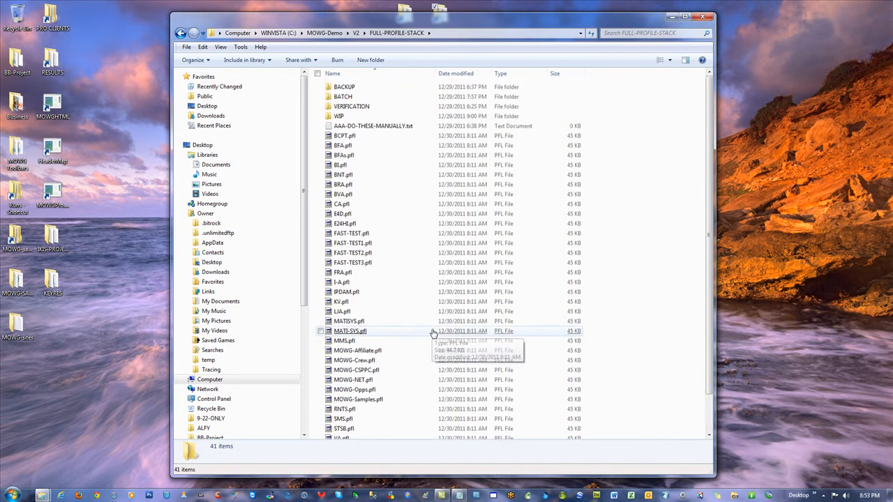
Step: Create a new folder named ALLTHESTUFF in FULL-PROFILE-STACK
click(370, 60)
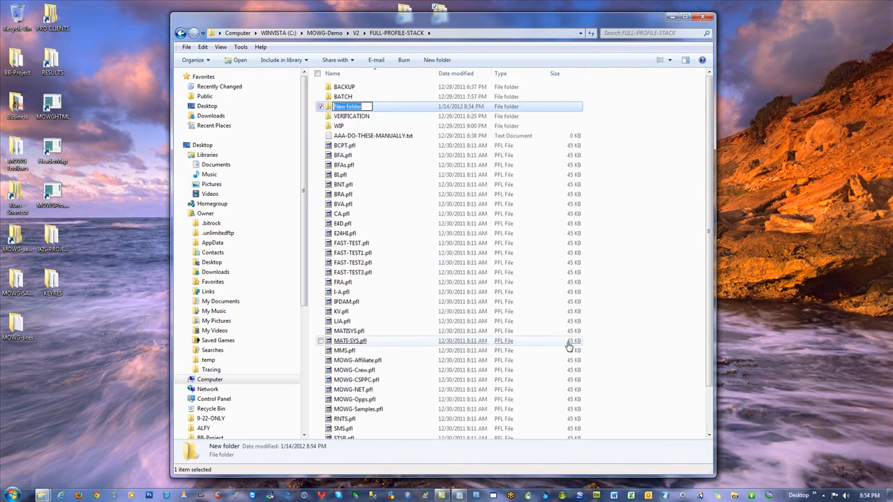
text(ALLTHESTUFF)
key(Return)
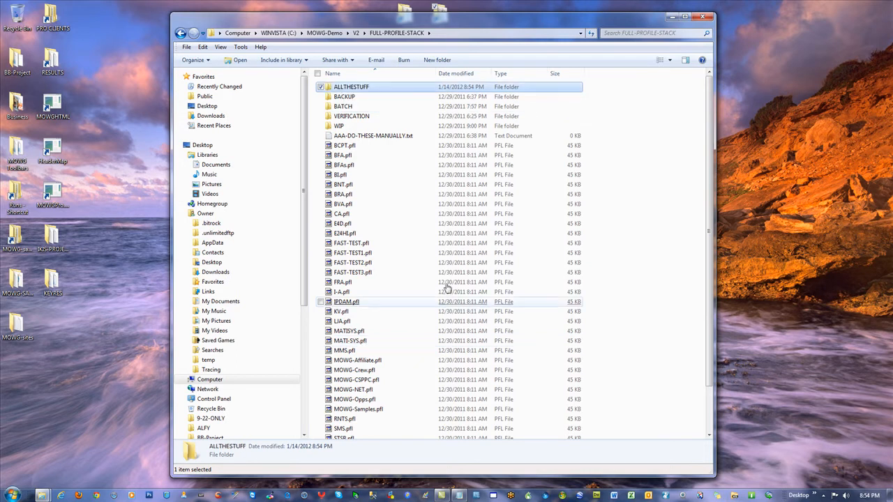
click(666, 221)
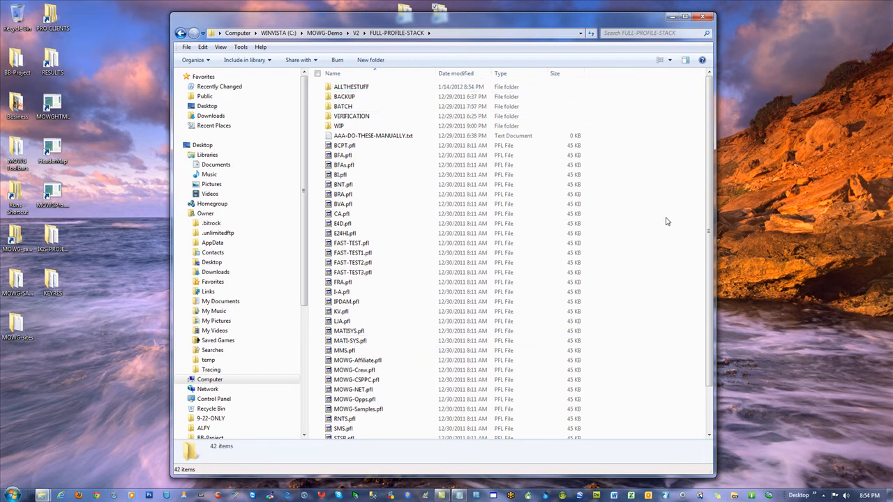
Step: Cut all files from AAA-DO-THESE-MANUALLY.txt through WWMY.pfl, except FAST-TEST.pfl, MOWG-CSPPC.pfl and MOWG-Samples.pfl
click(359, 136)
scroll(676, 239, down, 2)
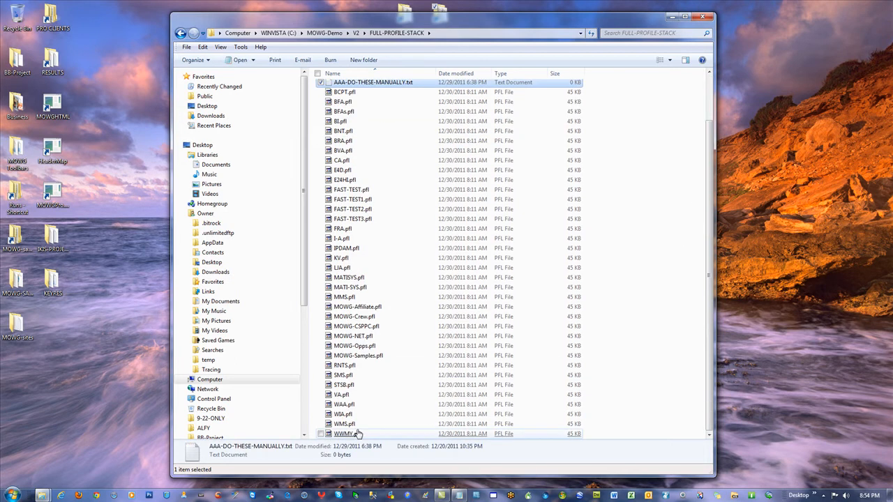
key(shift+End)
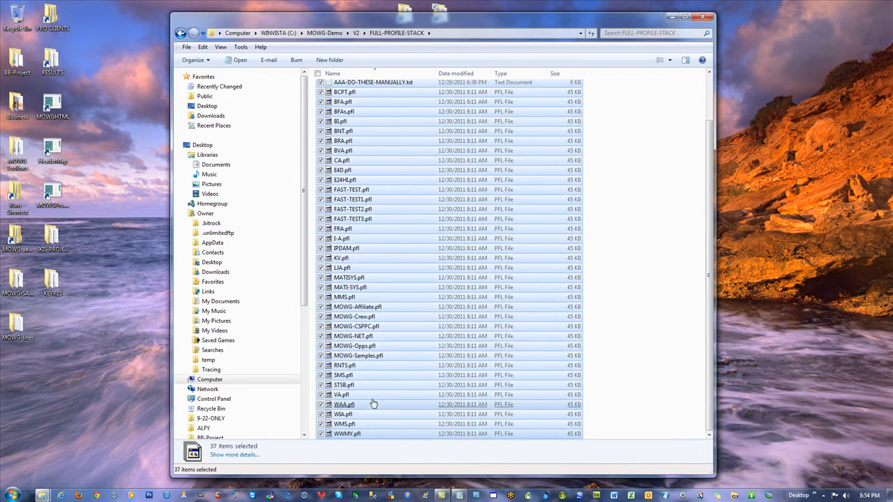
ctrl+click(363, 357)
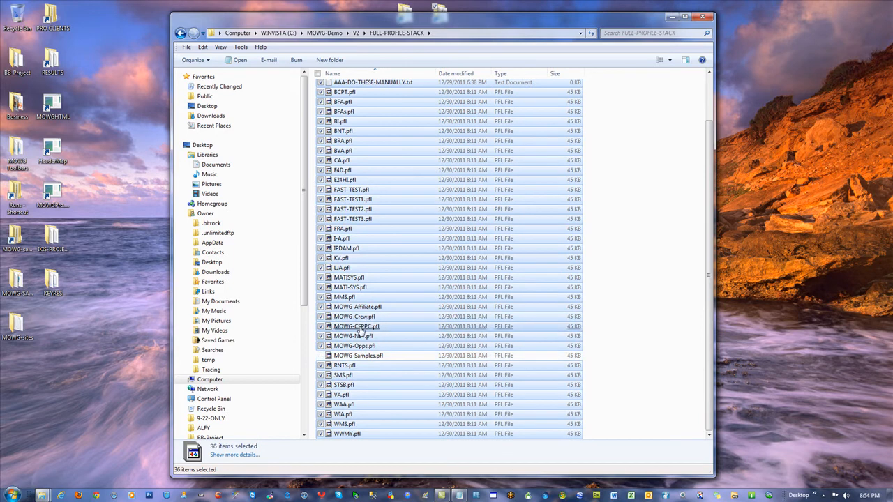
ctrl+click(362, 327)
ctrl+click(355, 191)
right_click(424, 139)
click(443, 201)
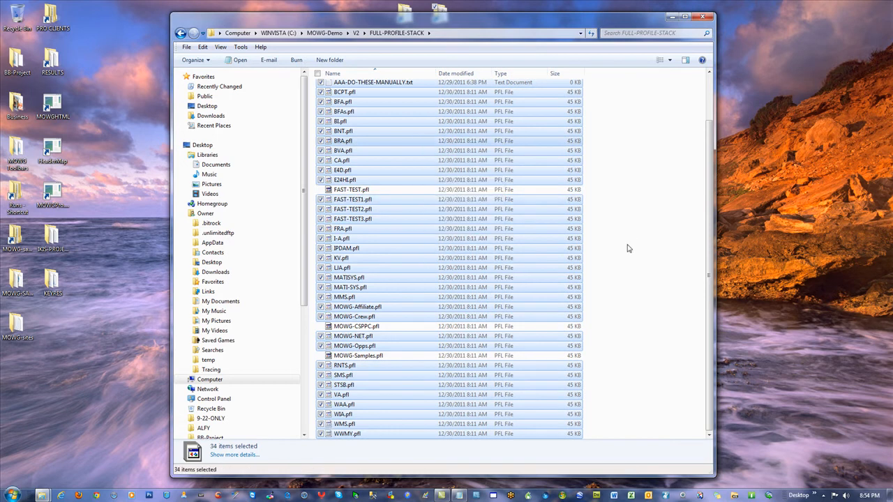
Step: Paste the cut files into the ALLTHESTUFF folder and return to the FULL-PROFILE-STACK folder
scroll(632, 241, up, 2)
double_click(353, 90)
right_click(415, 135)
click(460, 199)
click(642, 196)
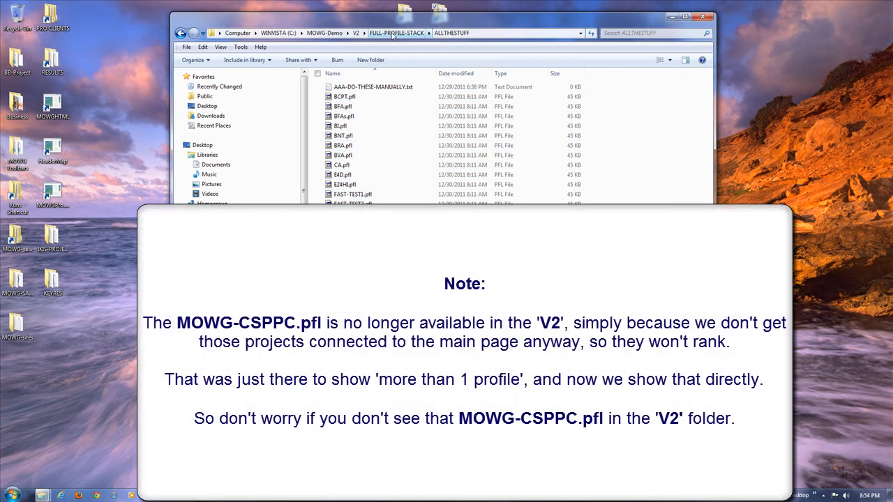
click(395, 33)
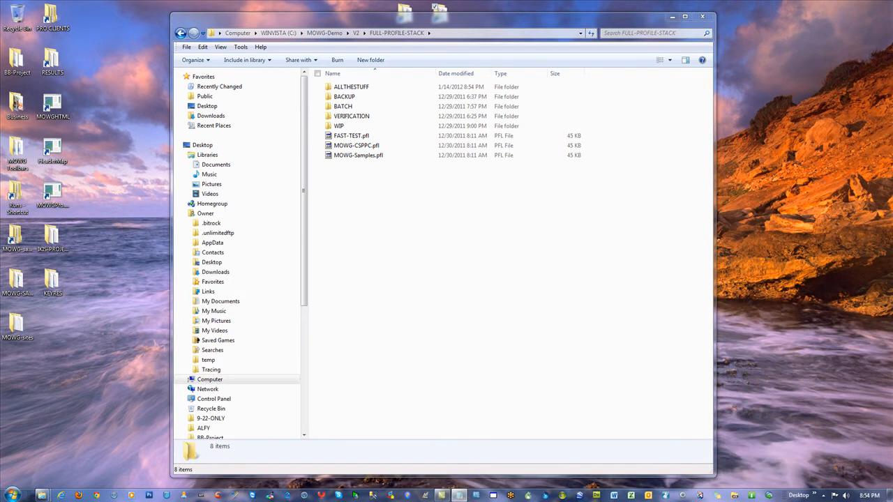
Step: In the Notepad site notes, review the first main site's web address, FTP address, username and password lines
drag(892, 67, 440, 68)
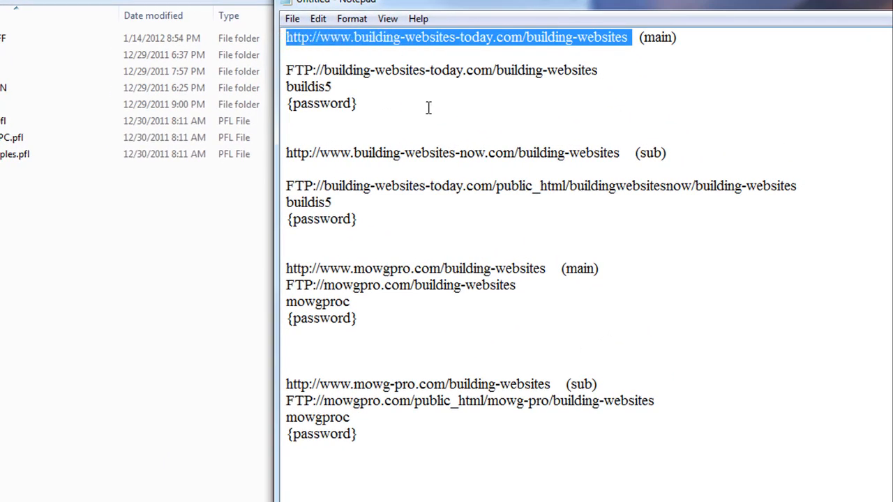
drag(604, 72, 285, 72)
drag(335, 86, 284, 86)
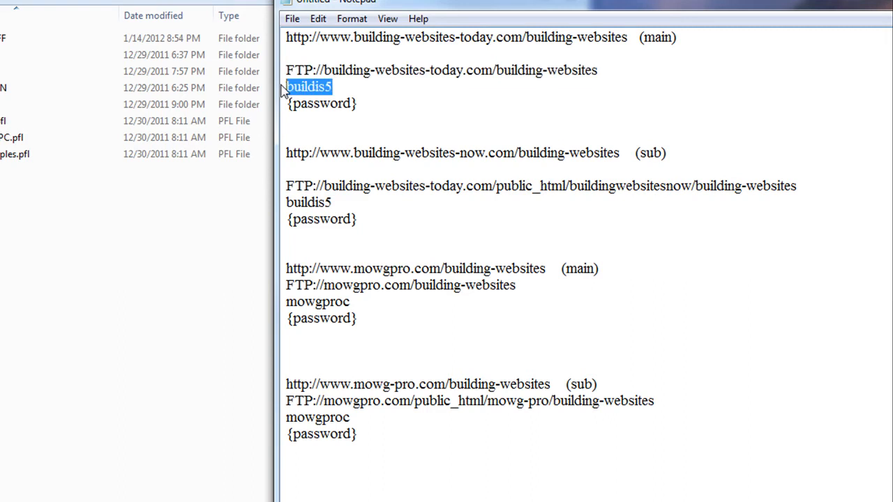
drag(363, 103, 285, 104)
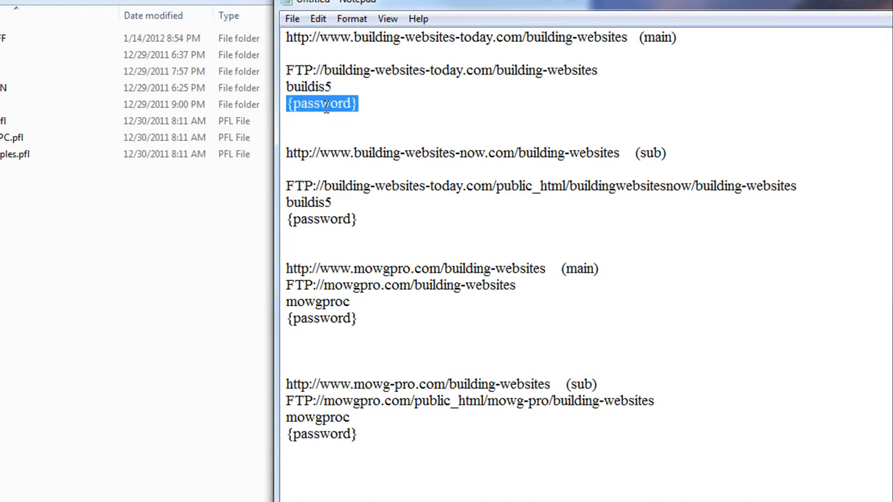
click(314, 128)
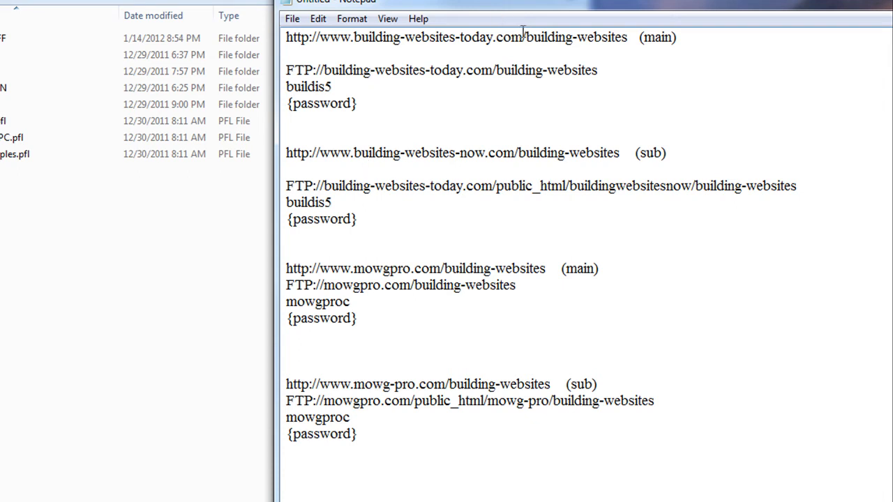
Step: Compare the /building-websites folder in the first main site's web address with the one in its FTP address
drag(522, 37, 629, 39)
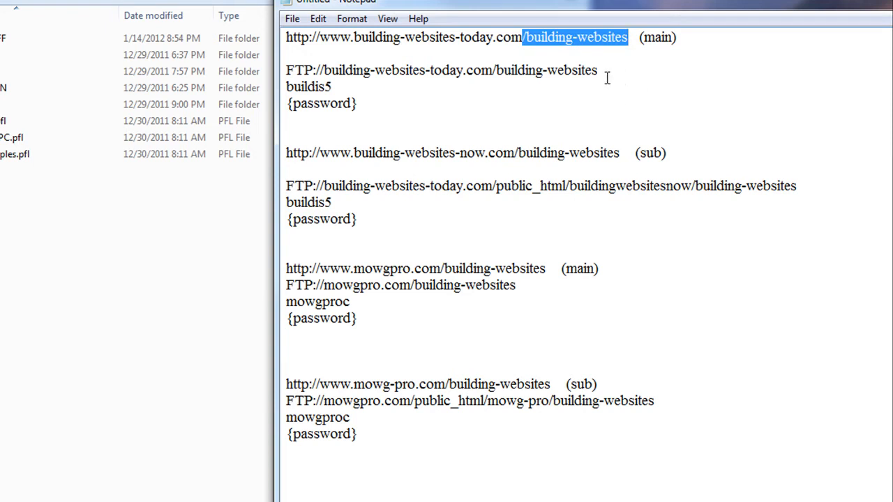
drag(600, 70, 492, 71)
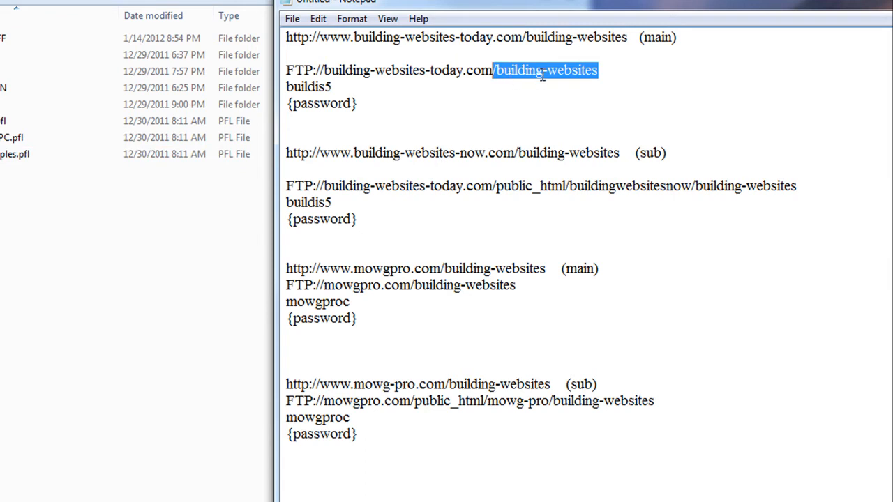
click(512, 109)
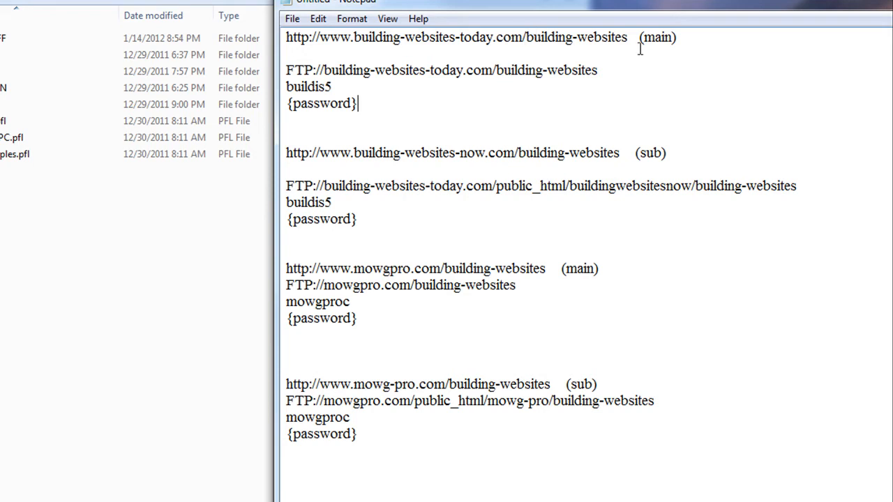
drag(631, 40, 523, 38)
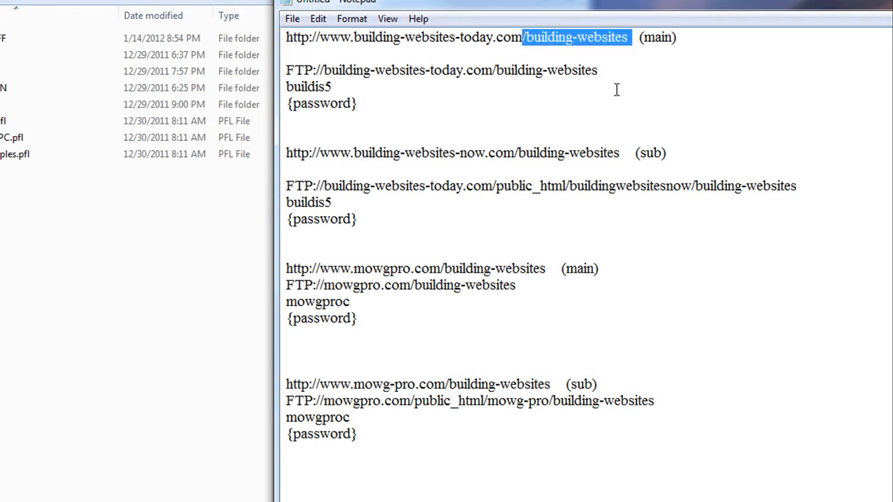
drag(604, 71, 493, 70)
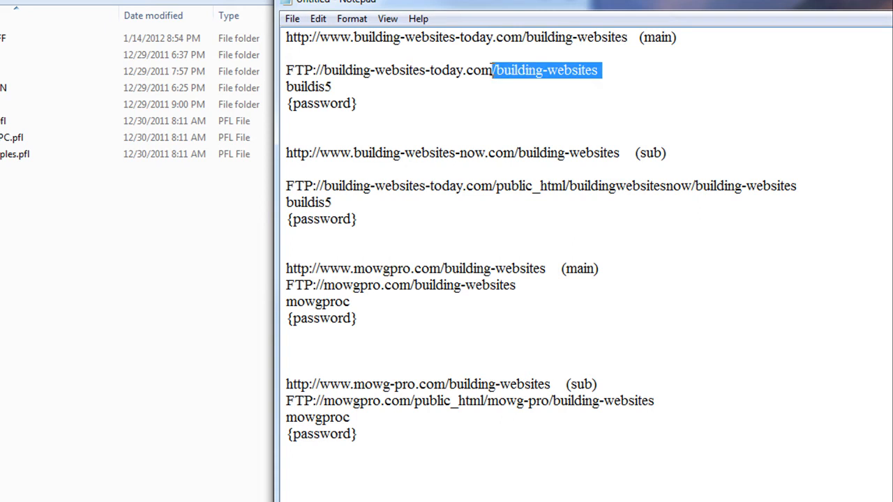
Step: Compare the building-websites folder name across the web addresses of all four main and sub sites
click(544, 40)
click(546, 152)
click(403, 270)
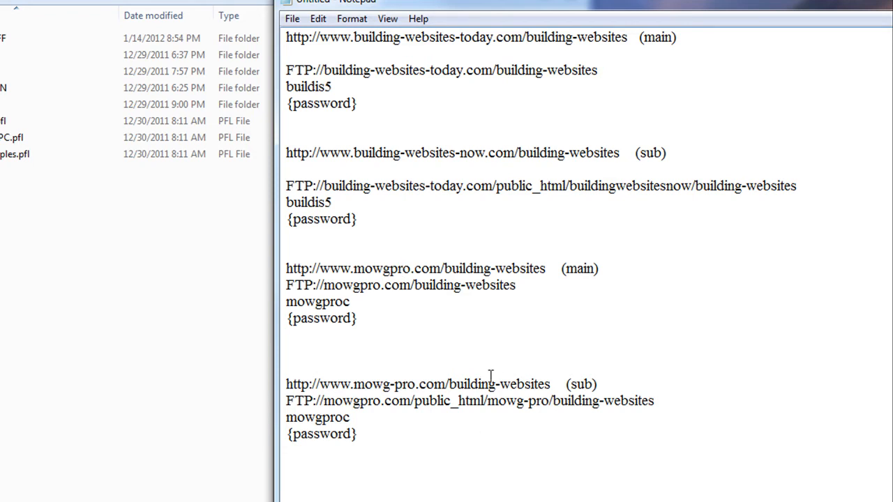
drag(551, 269, 443, 270)
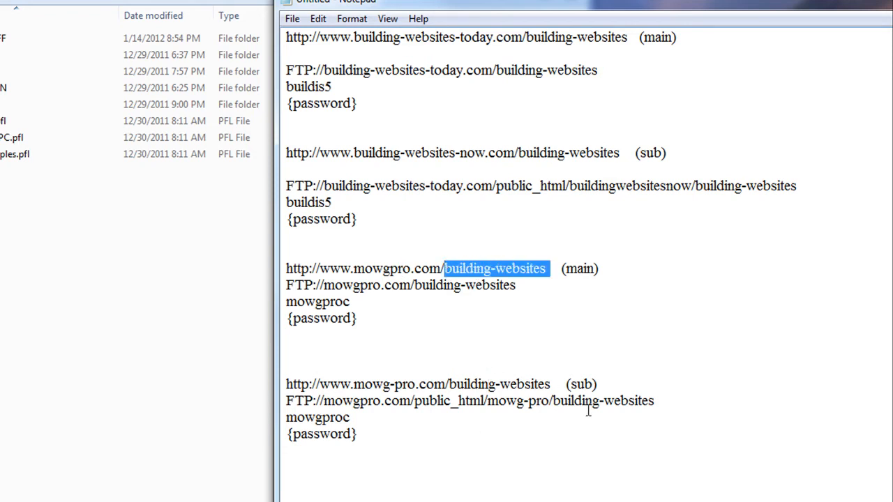
click(552, 383)
drag(552, 383, 449, 385)
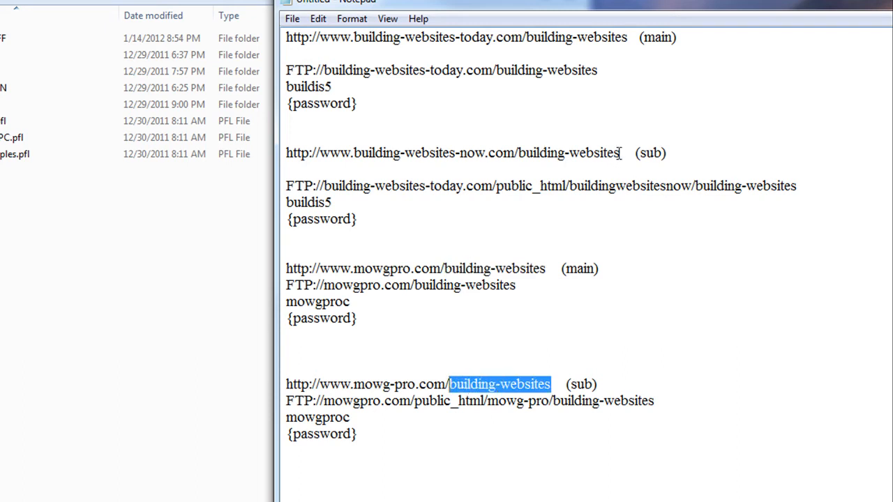
drag(620, 153, 518, 153)
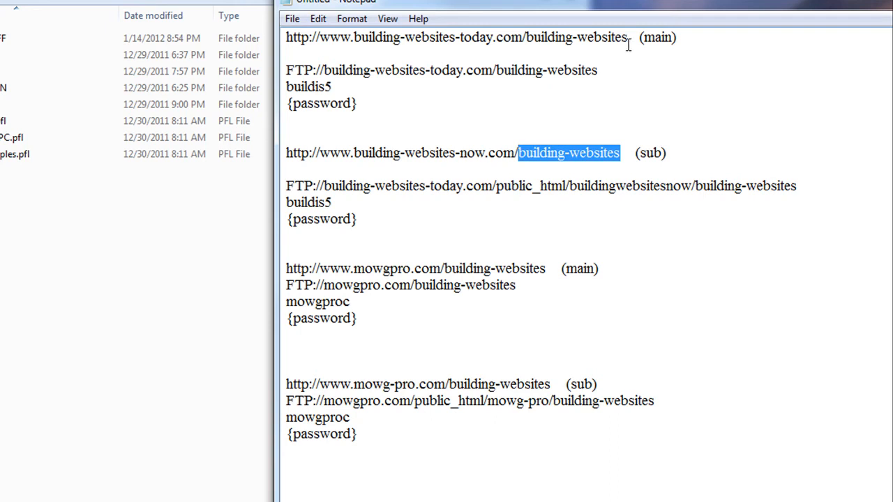
drag(629, 37, 525, 37)
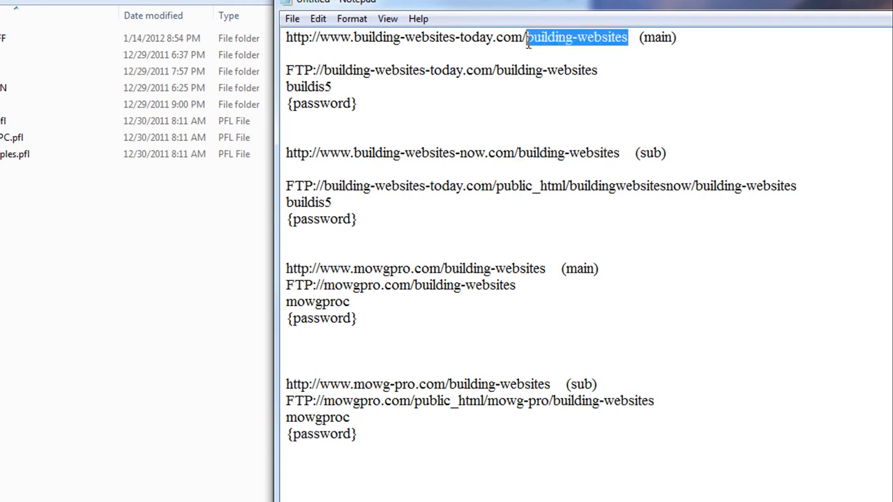
click(578, 152)
click(492, 269)
click(496, 383)
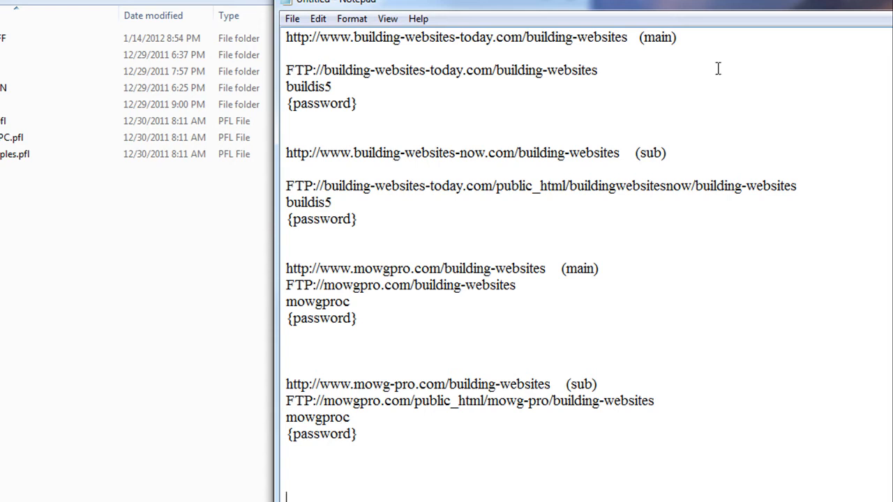
Step: Examine the first main site's domain and folder parts, along with its complete FTP login block
drag(522, 37, 285, 35)
drag(523, 37, 631, 37)
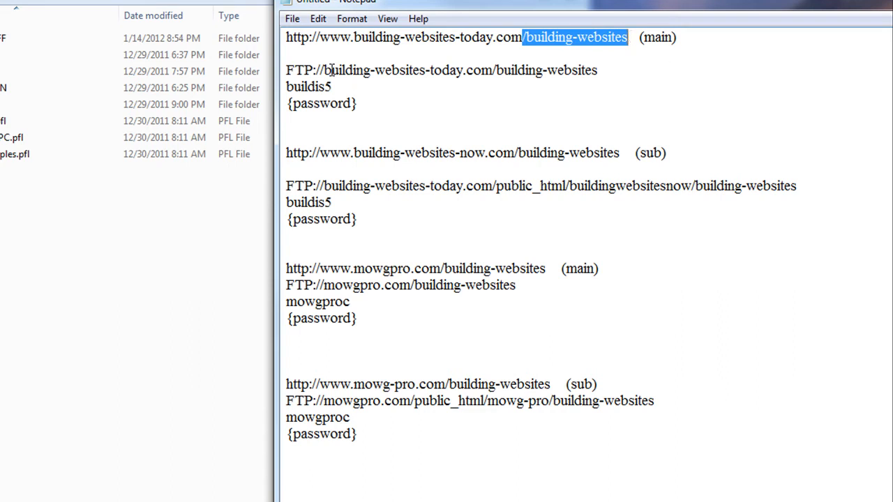
drag(615, 70, 285, 71)
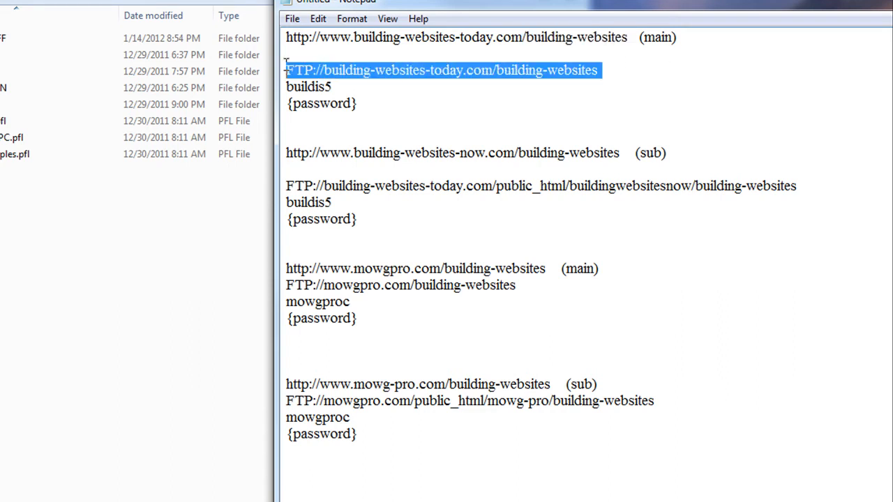
drag(372, 102, 288, 70)
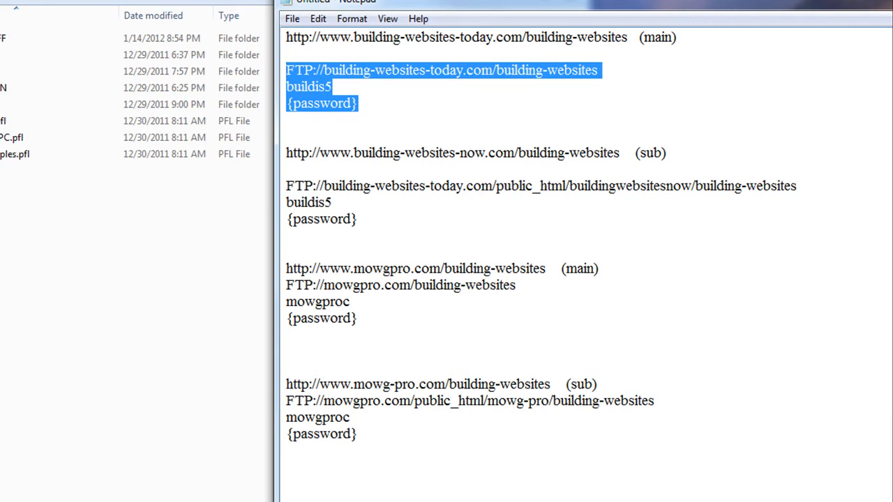
click(425, 113)
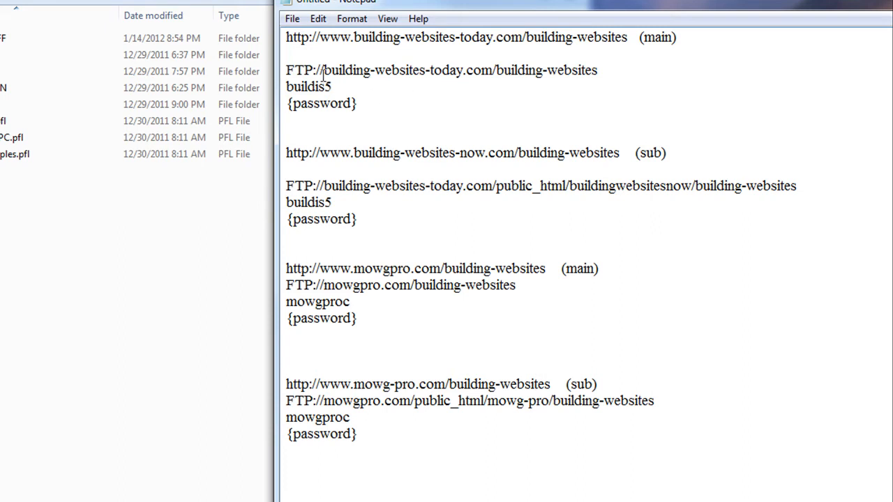
Step: Try replacing the "FTP://" prefix of the first main site's FTP address with "ftp." and undo the edit
drag(325, 70, 285, 70)
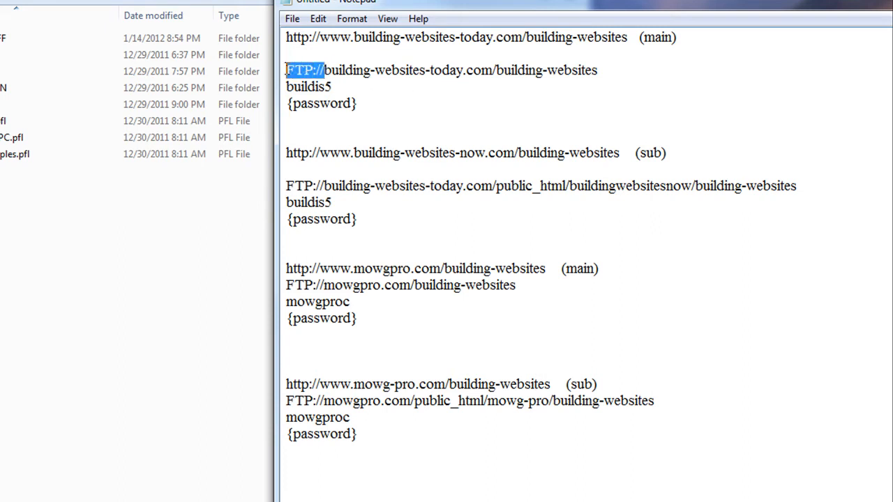
text(ftp.)
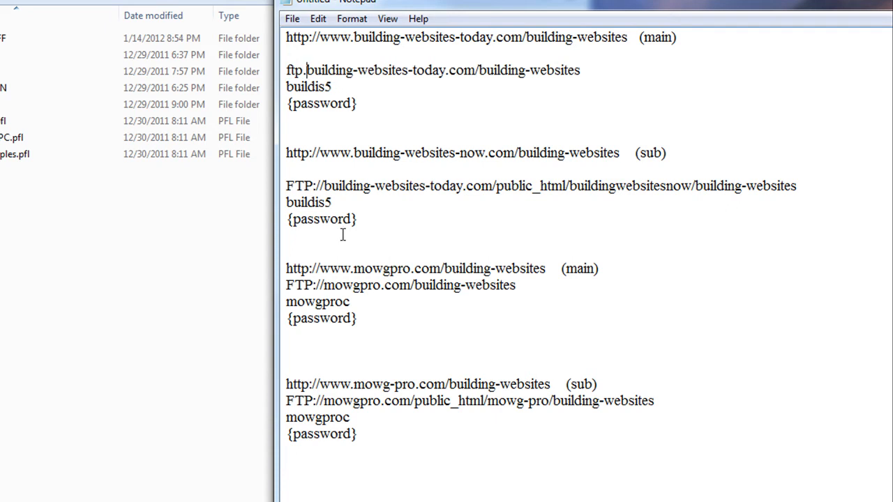
click(318, 19)
click(343, 33)
click(497, 232)
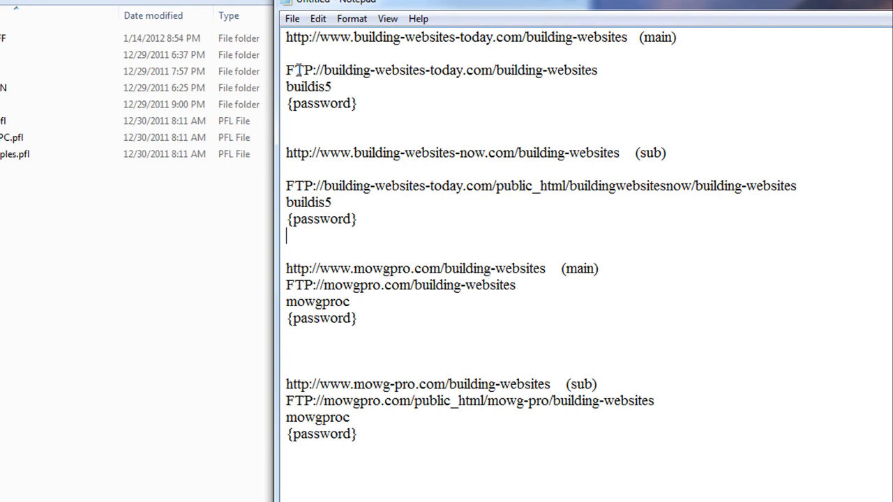
click(326, 68)
text(www.)
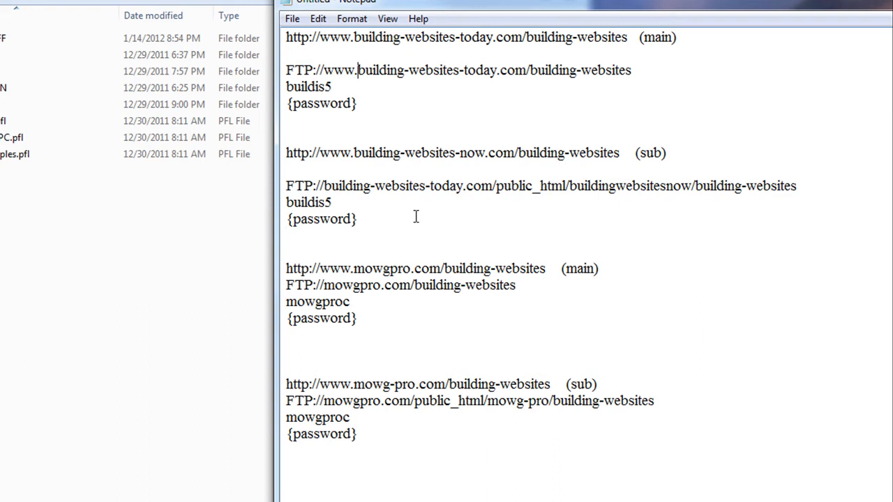
key(BackSpace)
key(BackSpace)
key(BackSpace)
key(BackSpace)
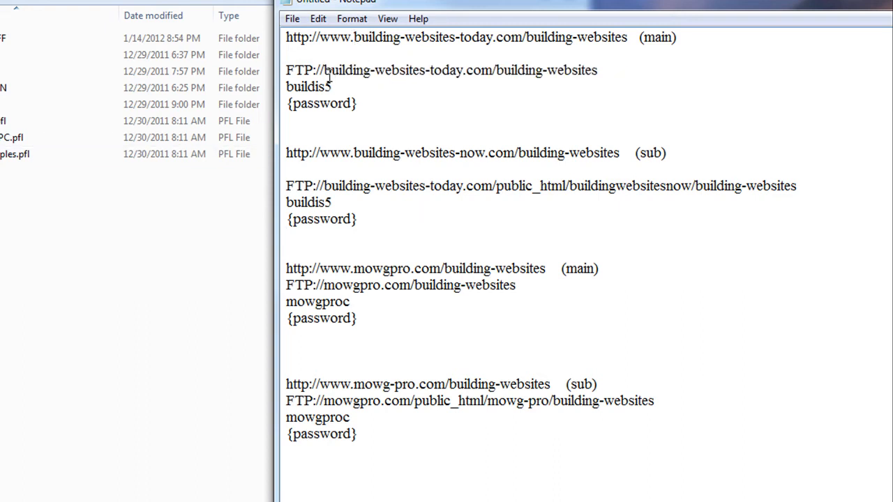
drag(355, 37, 319, 38)
key(Delete)
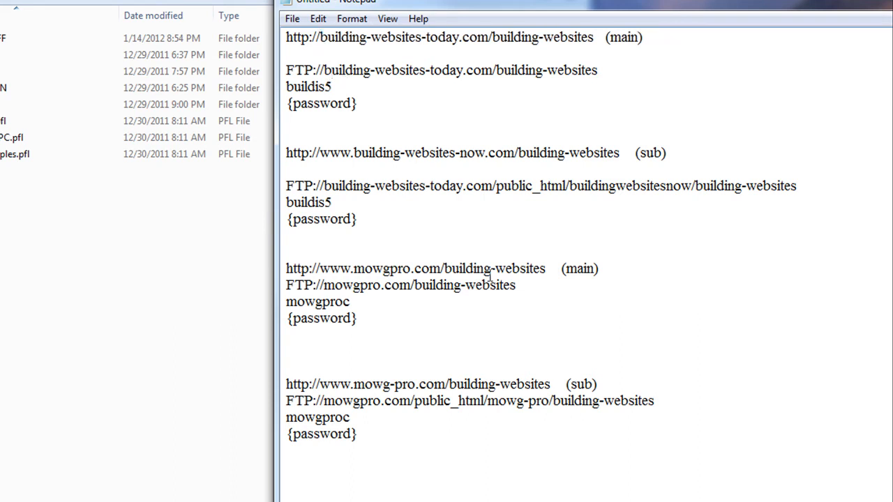
click(324, 70)
text(www.)
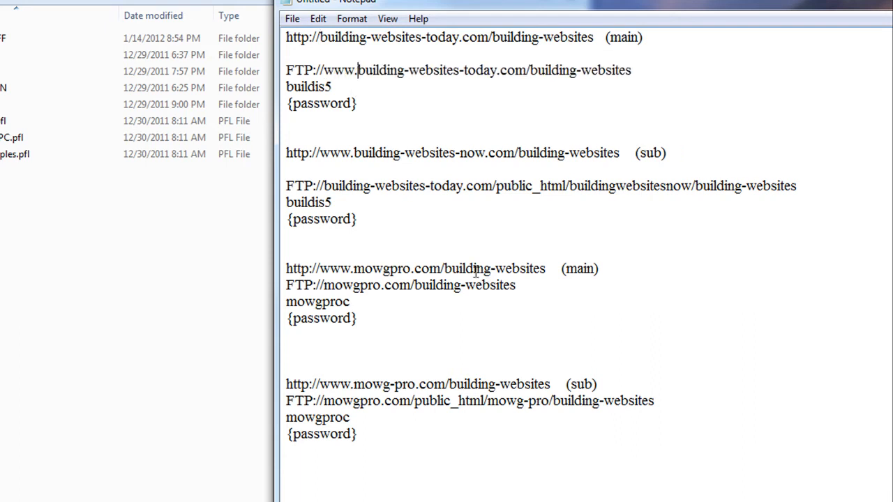
click(366, 238)
drag(357, 72, 324, 71)
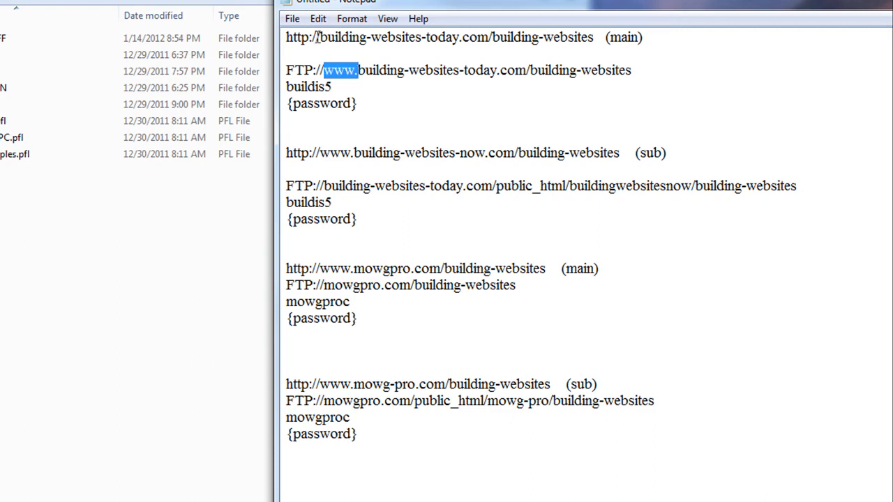
click(320, 37)
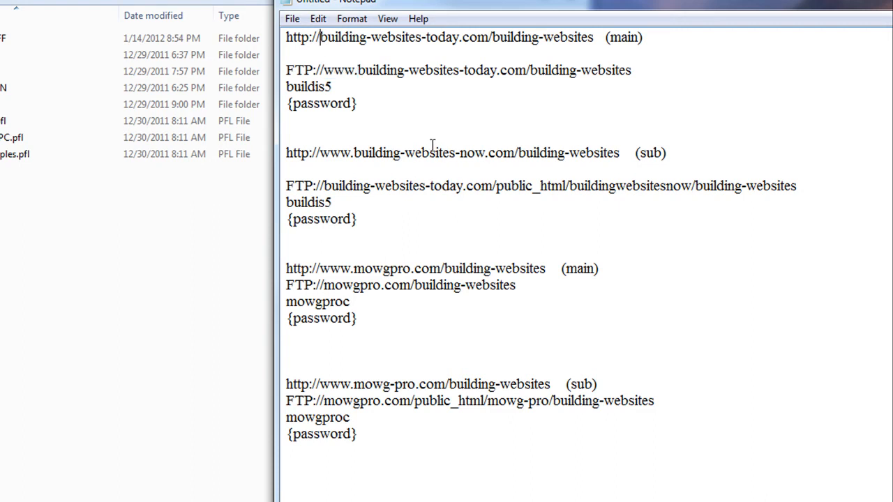
drag(358, 73, 325, 72)
key(Delete)
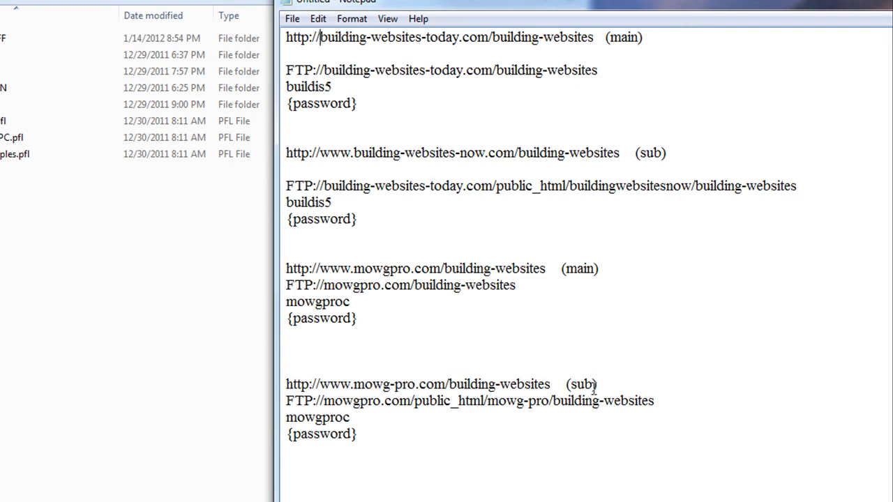
text(www.)
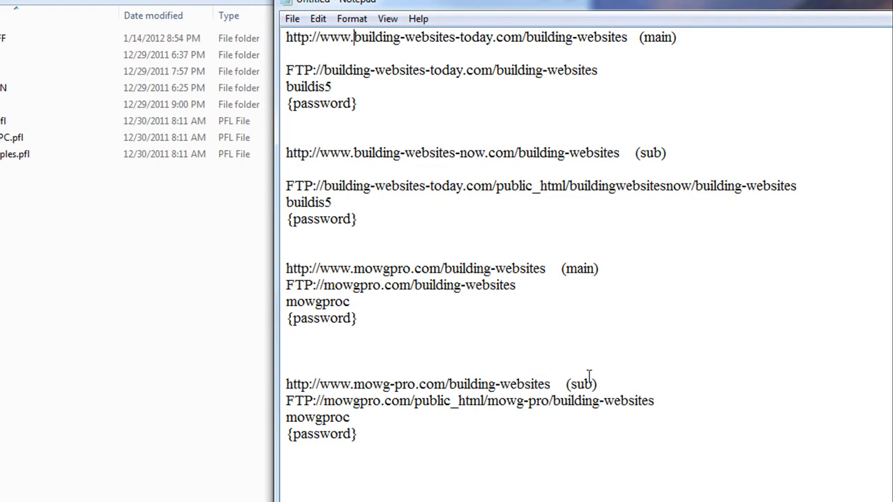
click(436, 120)
Step: Examine the first main site's web address line and its whole block down to the password line
drag(628, 37, 285, 38)
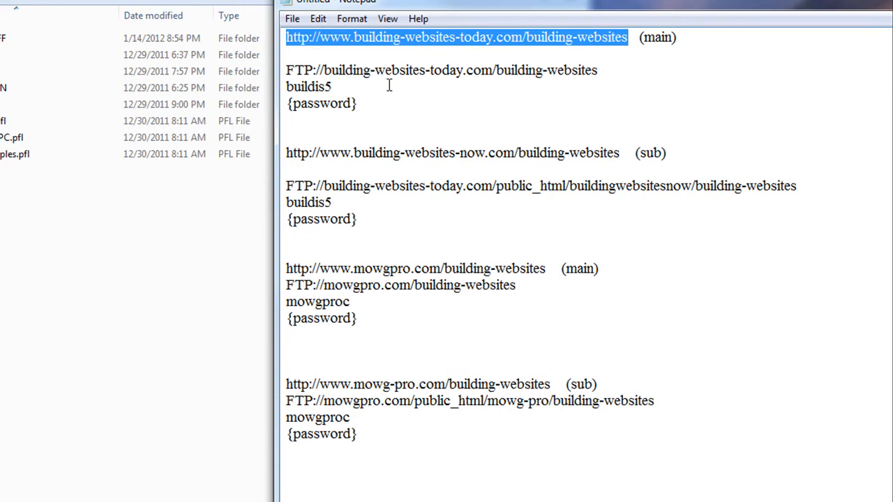
click(403, 104)
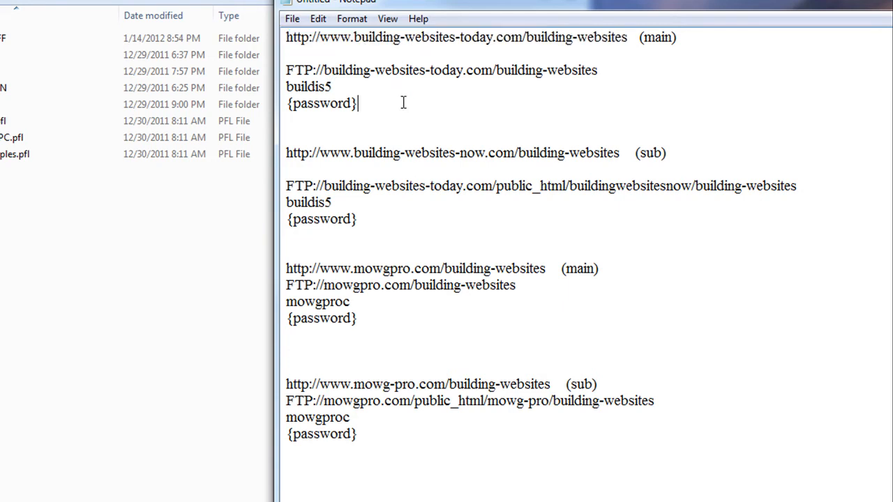
click(324, 69)
drag(715, 38, 287, 38)
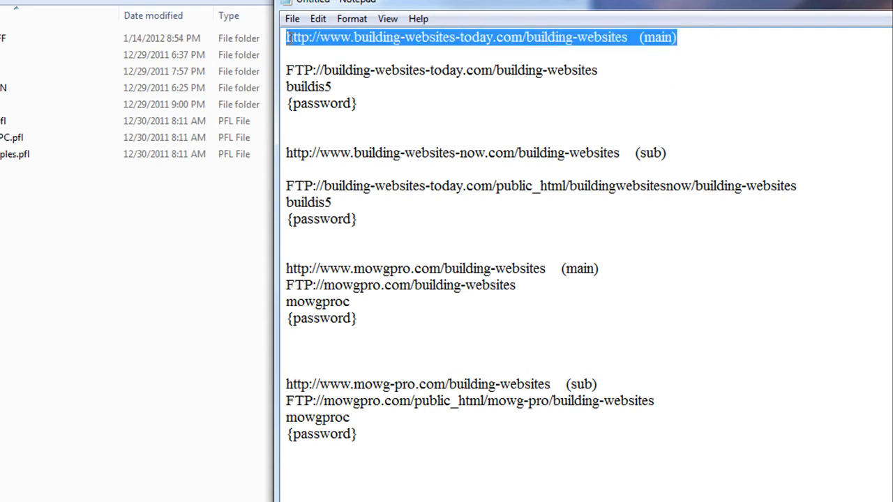
drag(398, 104, 286, 38)
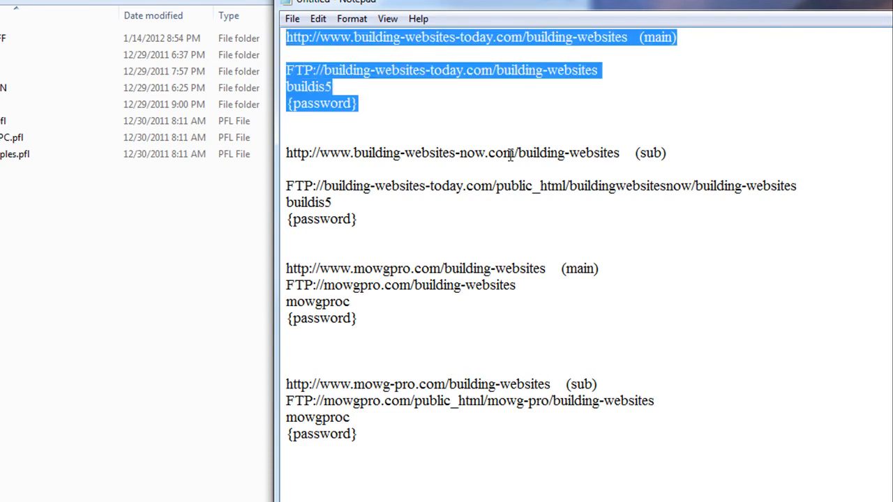
Step: Examine the first sub site's web address and compare its FTP username and password lines with the main site's
drag(514, 153, 355, 152)
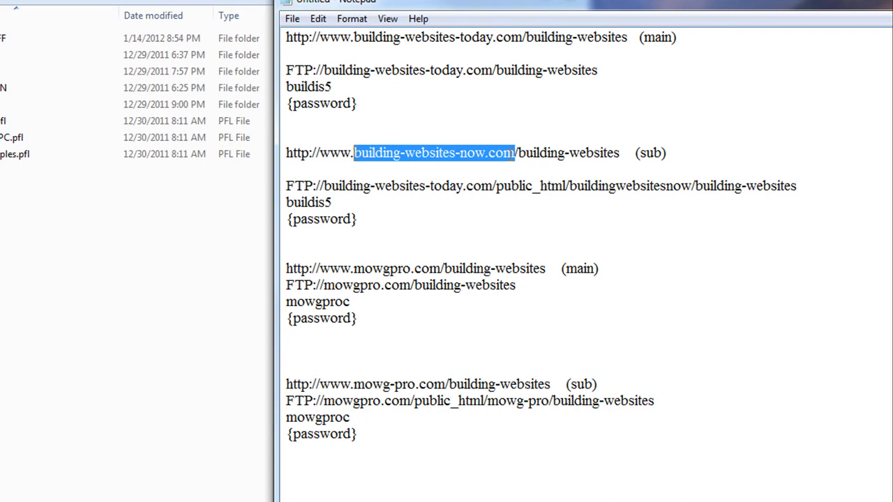
drag(685, 153, 308, 142)
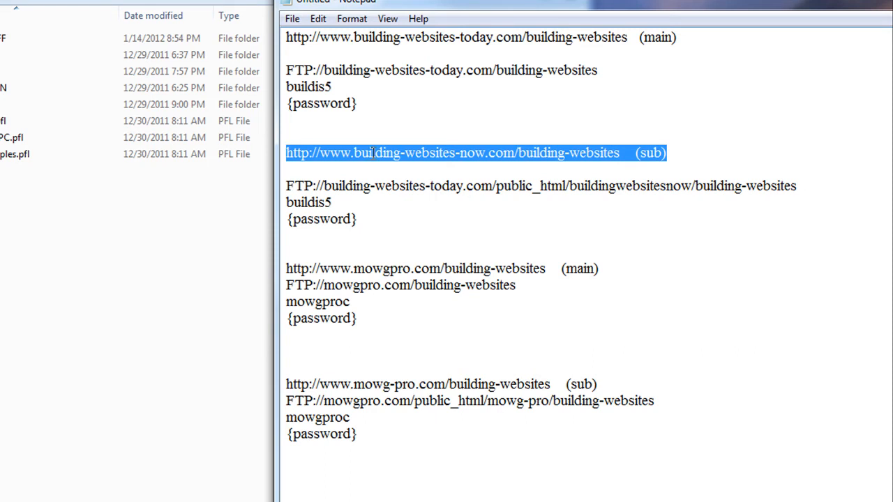
drag(359, 104, 284, 87)
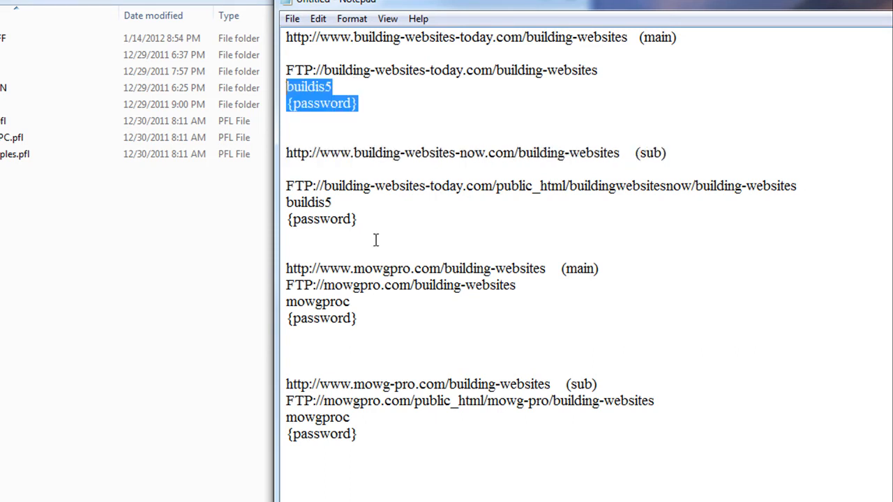
drag(367, 219, 285, 202)
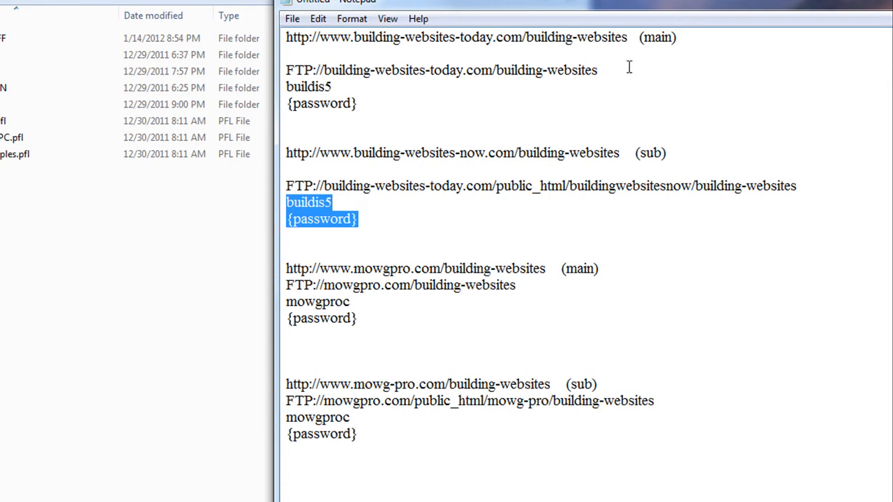
Step: Compare the main site's FTP domain and the building-websites-now.com domain with the buildingwebsitesnow folder in the sub site's FTP address
drag(494, 70, 286, 70)
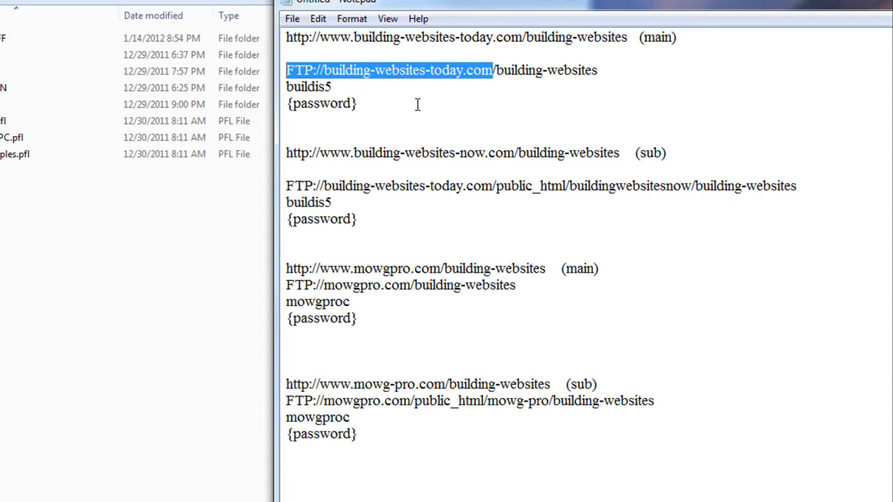
drag(517, 152, 354, 152)
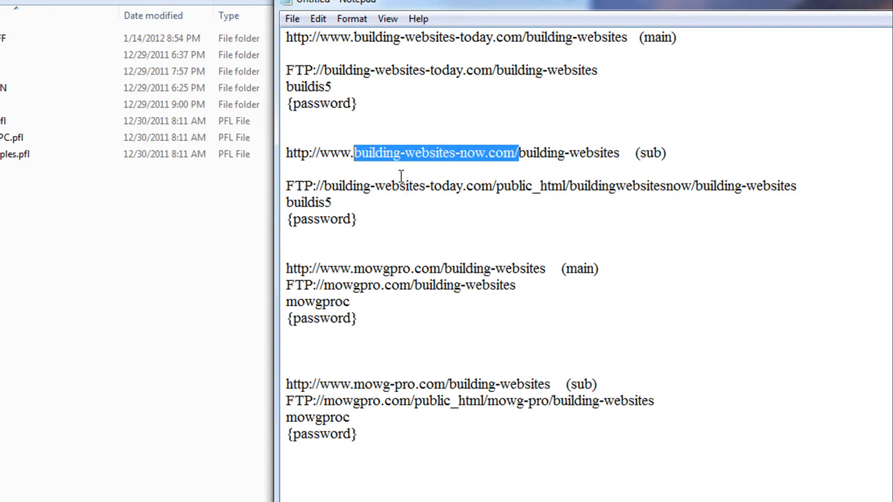
drag(318, 186, 696, 186)
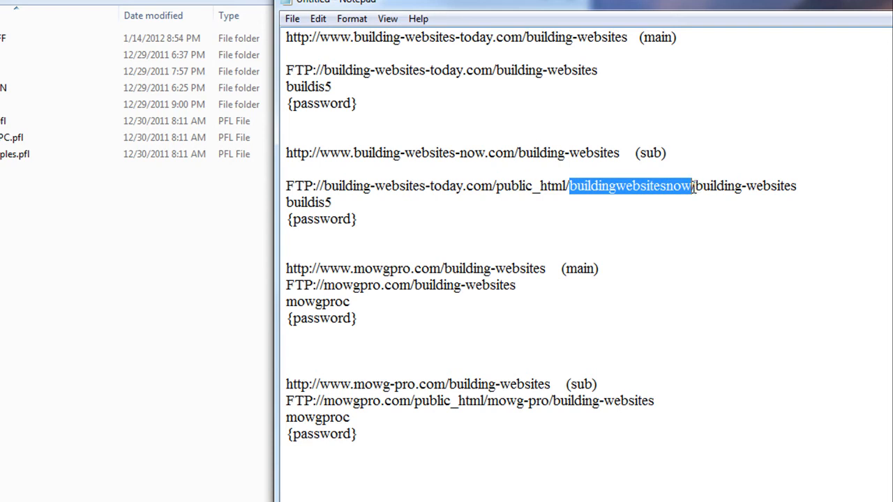
drag(516, 152, 354, 152)
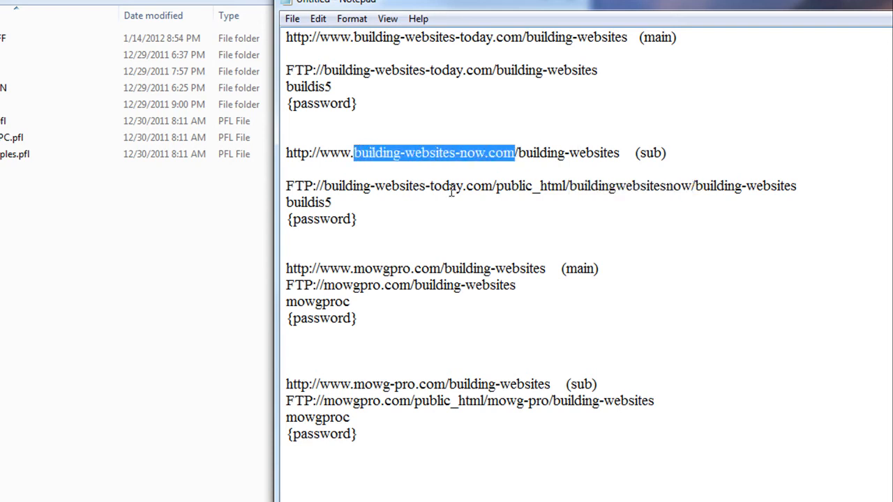
drag(569, 185, 697, 186)
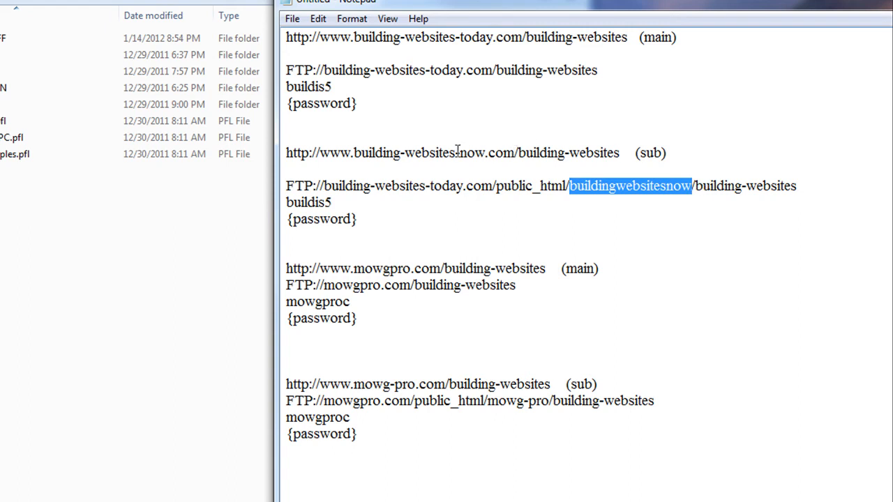
drag(620, 152, 475, 154)
drag(686, 148, 636, 154)
drag(350, 153, 514, 157)
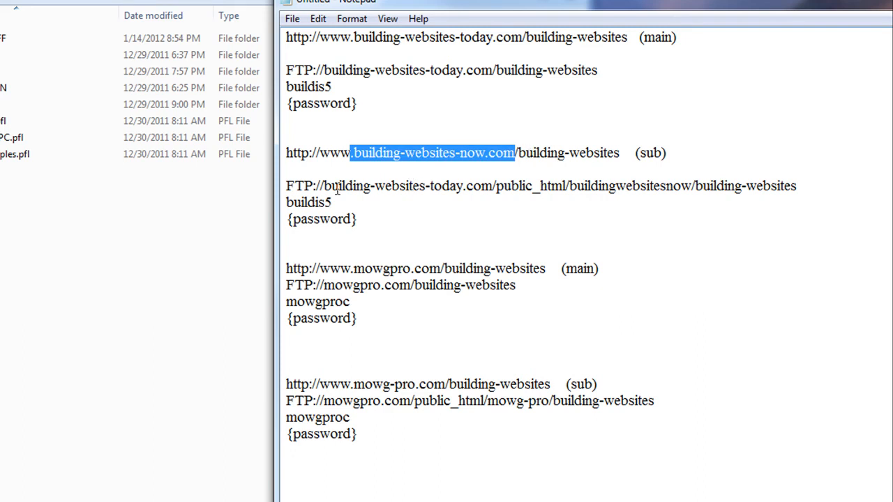
drag(286, 185, 689, 182)
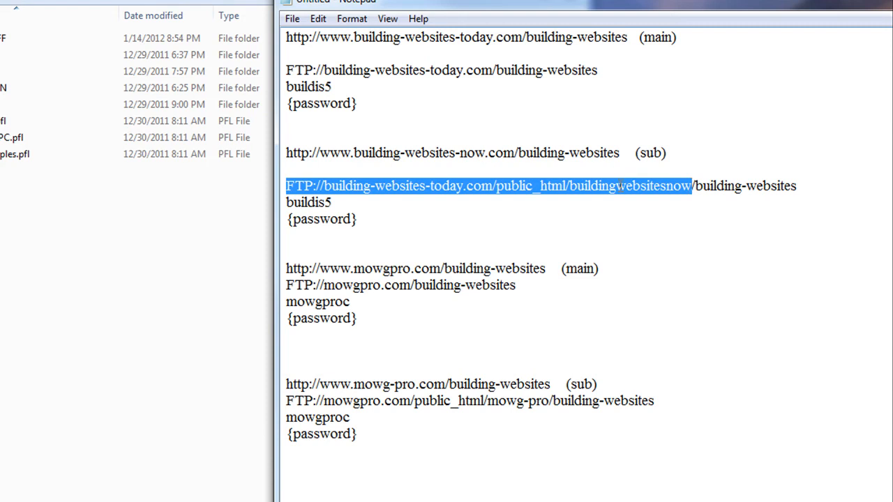
drag(516, 153, 286, 153)
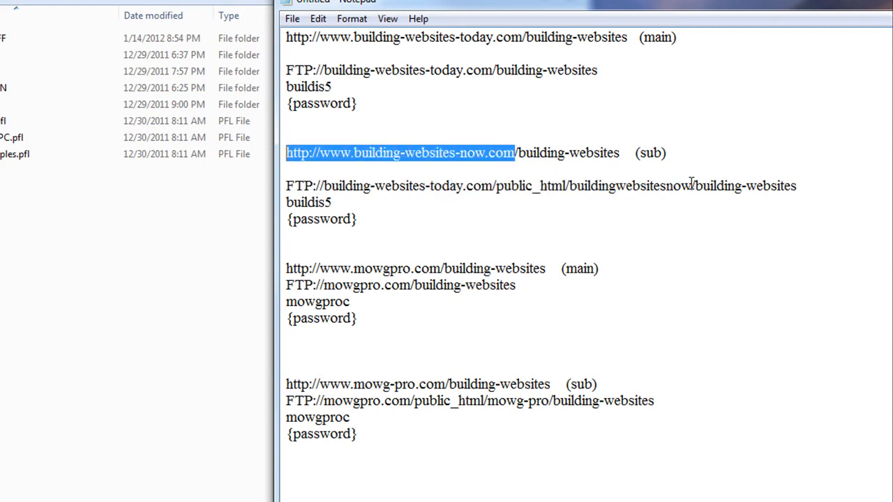
drag(692, 185, 287, 186)
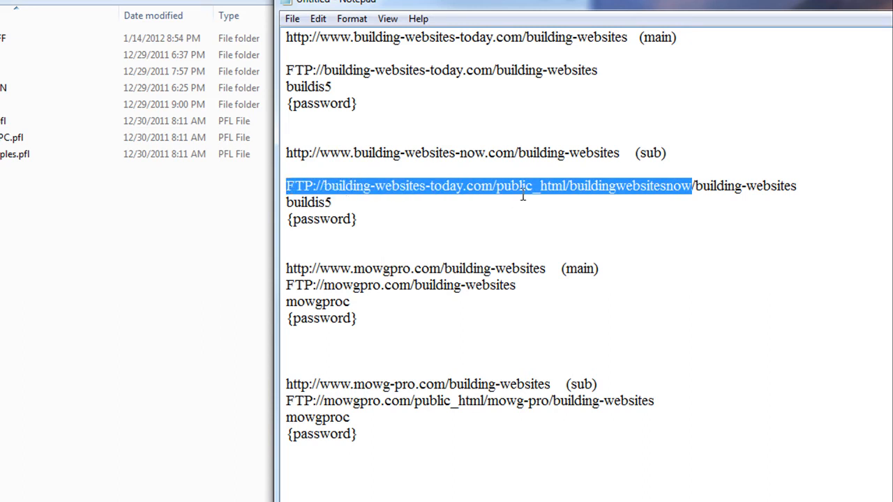
Step: Compare the final building-websites folder in the first sub site's web address with the one in its FTP address
drag(620, 153, 518, 153)
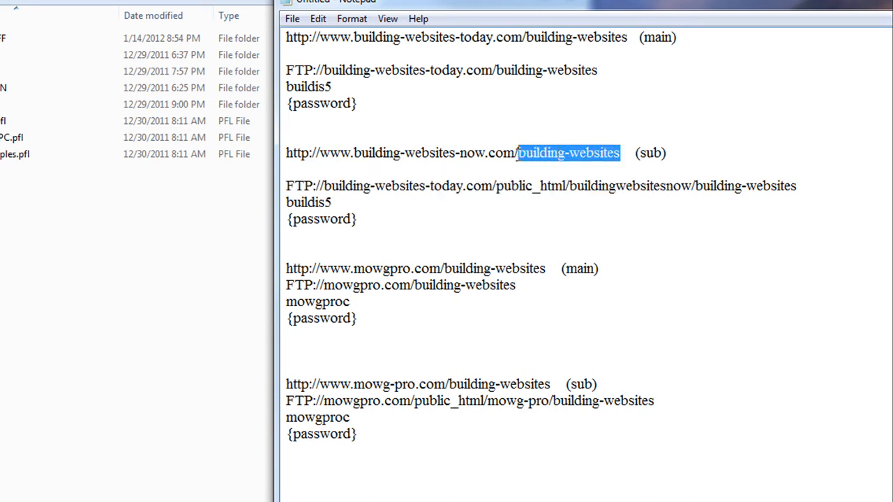
drag(803, 185, 695, 186)
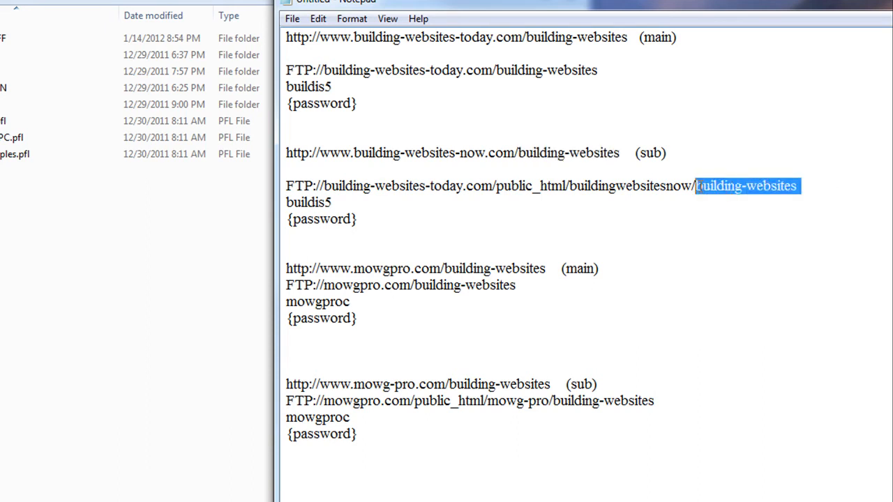
drag(625, 153, 518, 153)
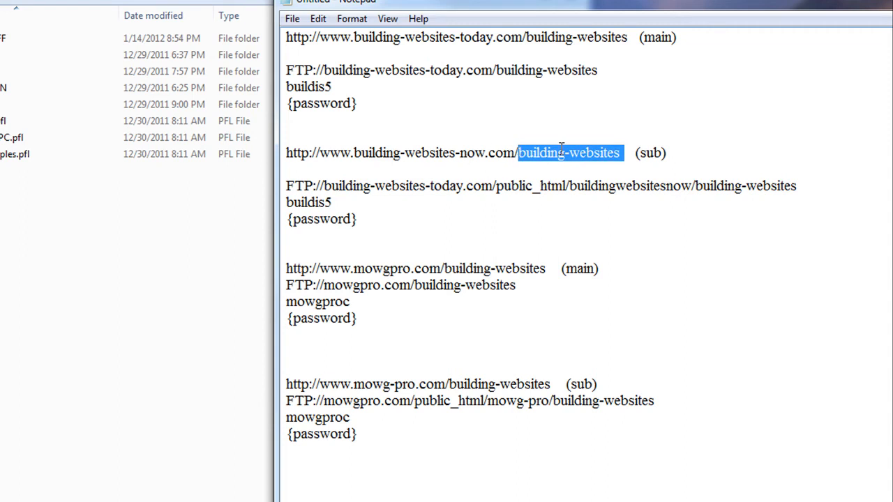
drag(802, 186, 695, 186)
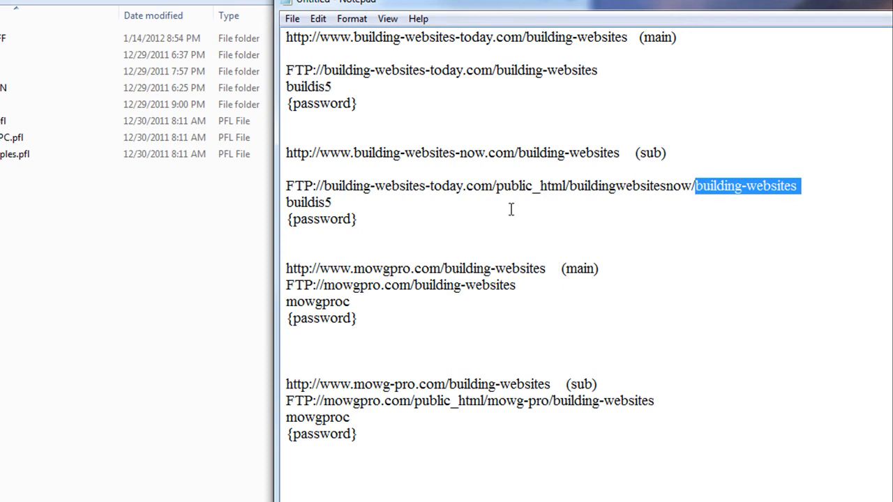
click(474, 217)
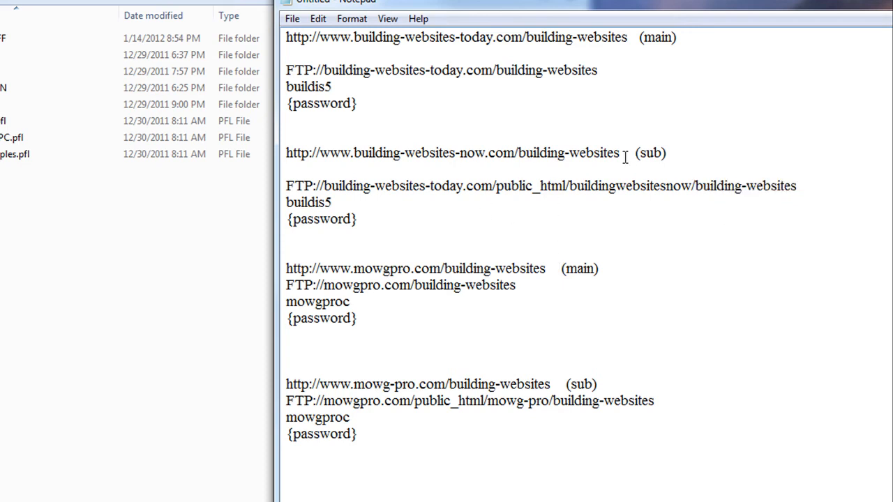
Step: Review the first sub site's complete web address alongside its complete FTP address
drag(620, 151, 286, 152)
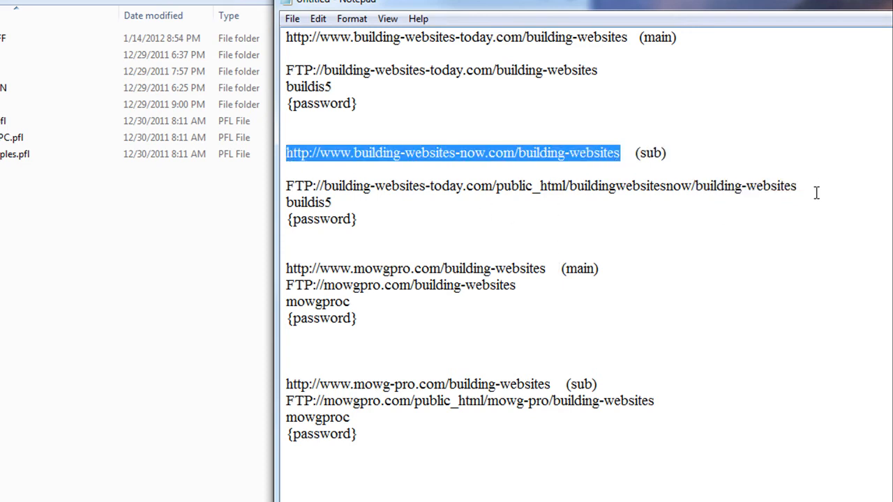
double_click(333, 201)
drag(287, 186, 286, 203)
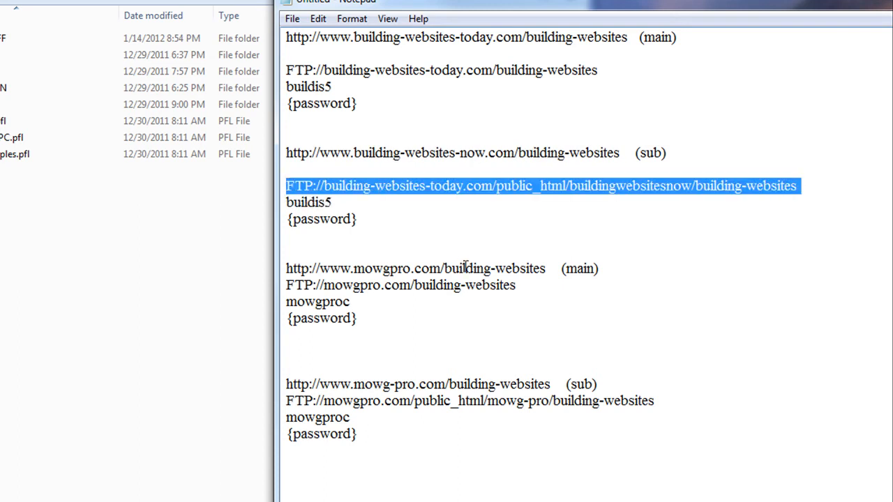
Step: Review the FTP username and password lines under the first sub site's FTP address
drag(377, 224, 287, 202)
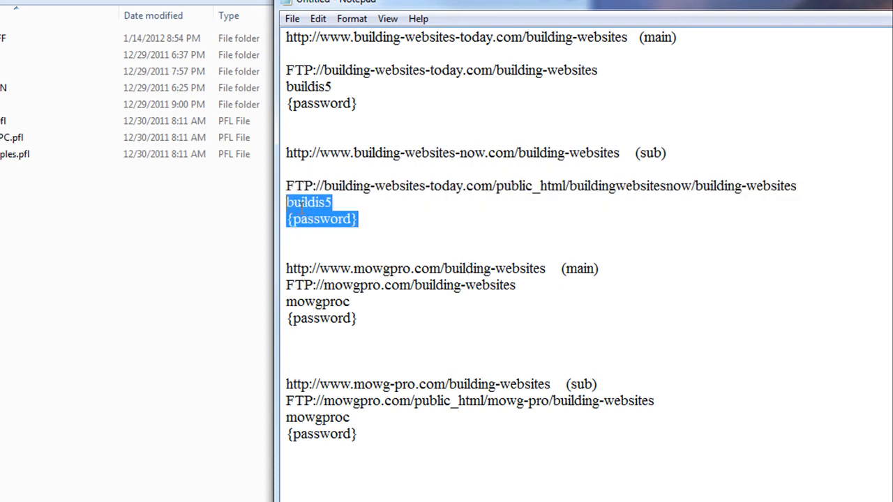
click(416, 230)
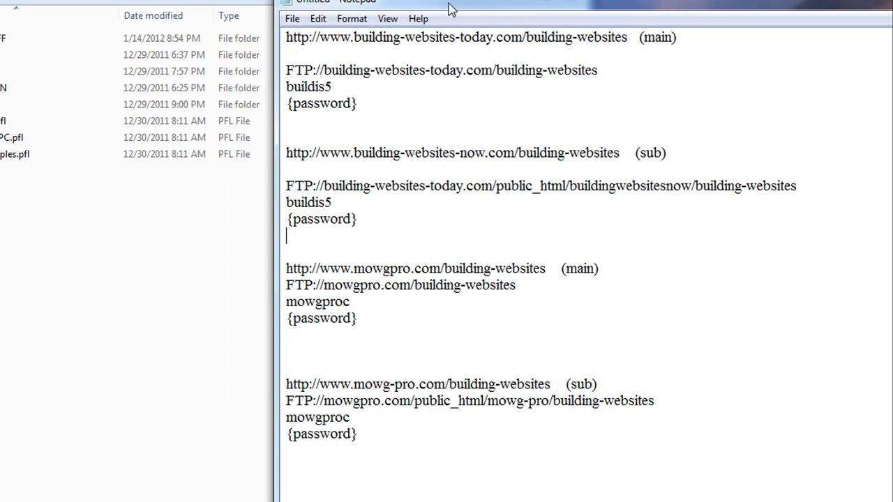
Step: Uncover the FULL-PROFILE-STACK folder and make four copies of MOWG-Samples.pfl in it
drag(452, 1, 835, 19)
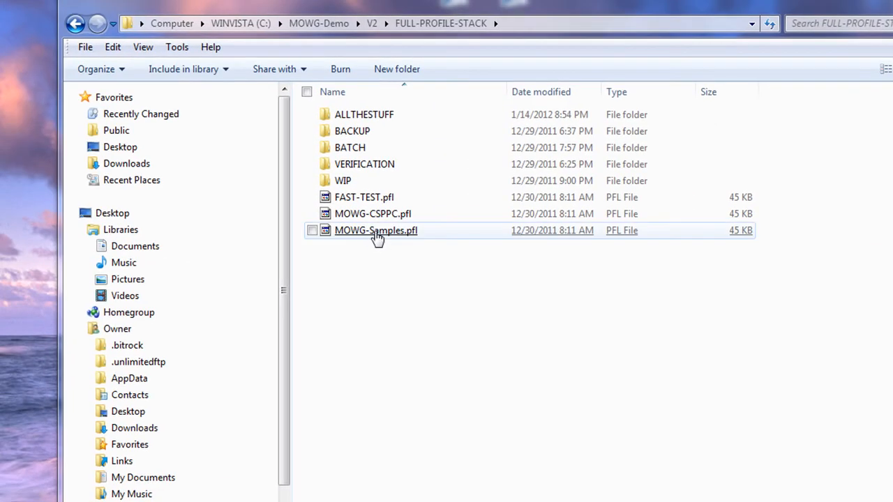
right_click(377, 239)
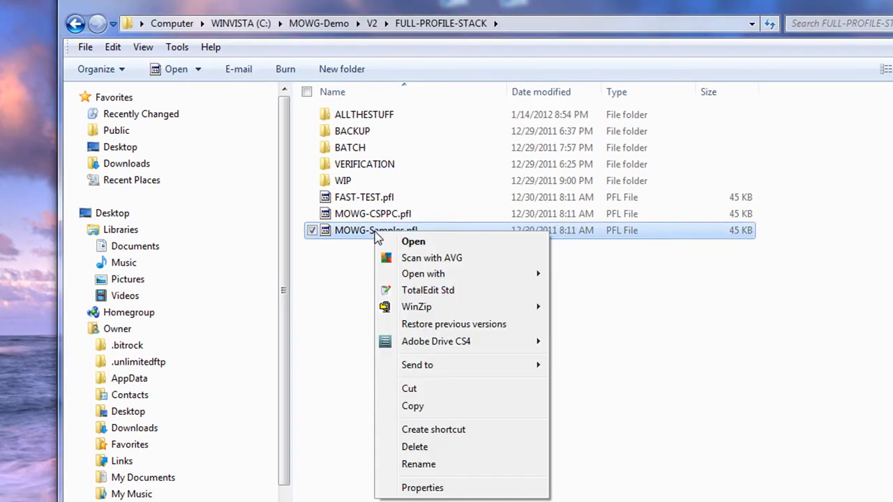
click(408, 406)
right_click(377, 288)
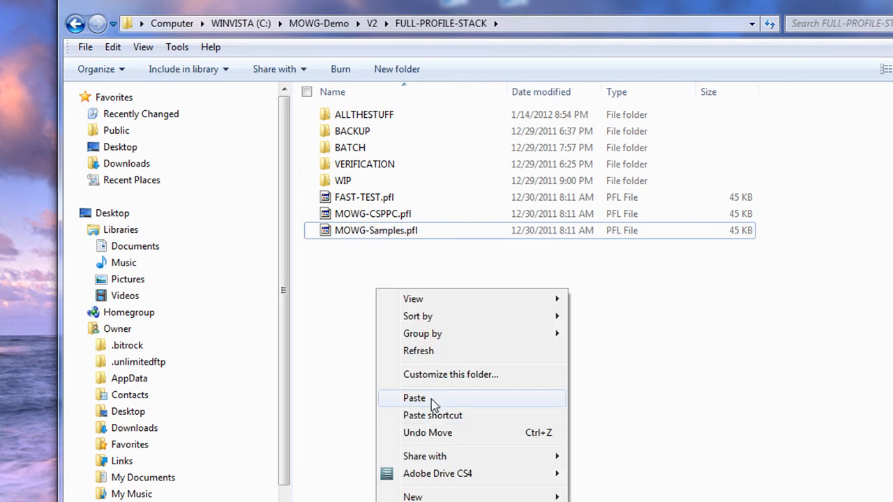
click(434, 453)
right_click(395, 325)
click(438, 427)
right_click(399, 329)
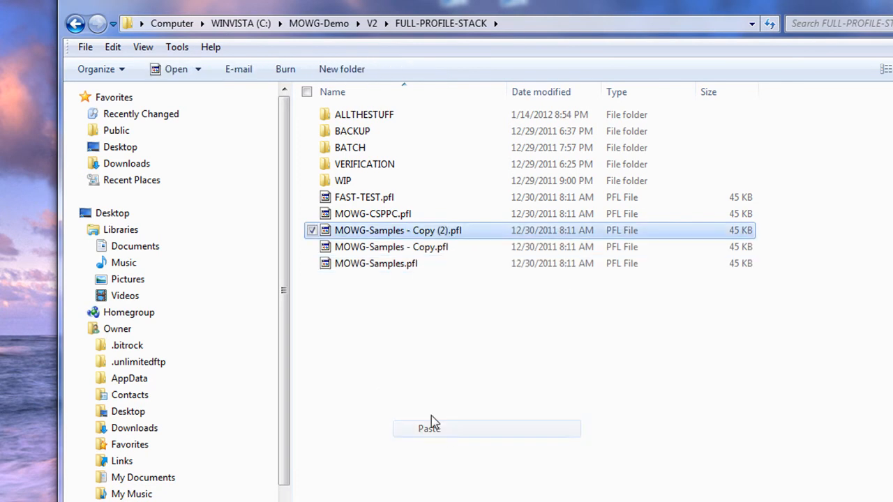
click(444, 438)
right_click(404, 338)
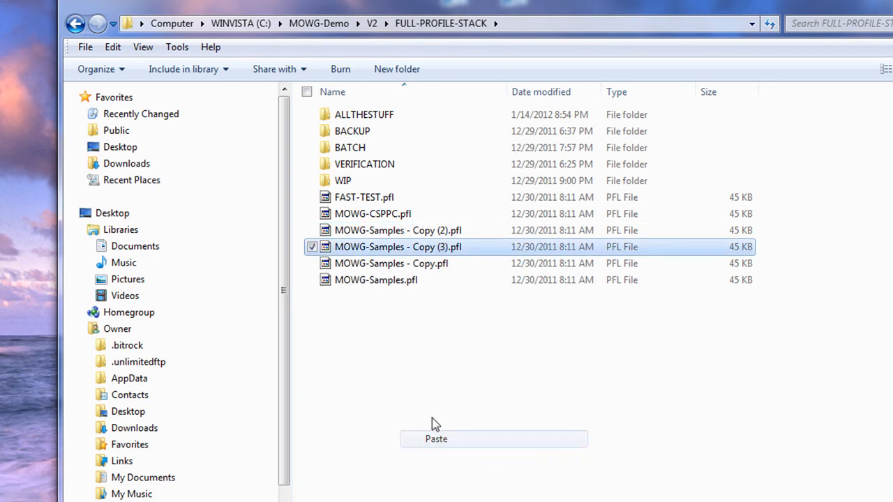
click(444, 447)
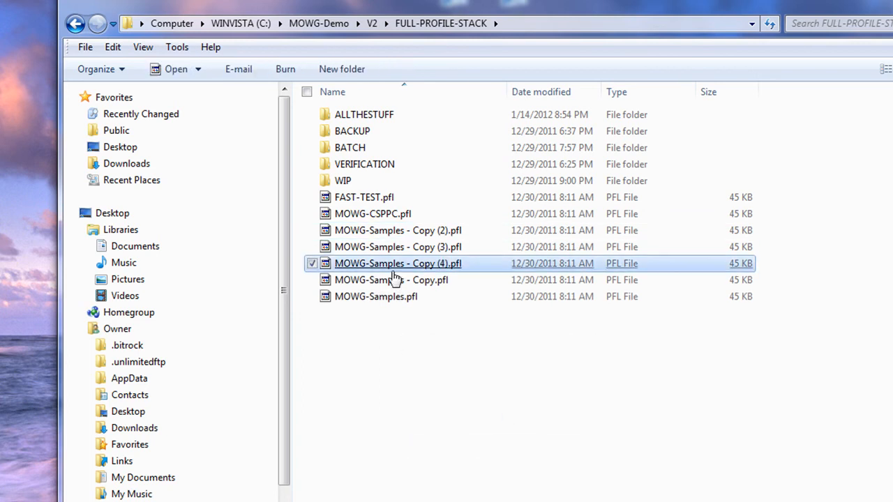
Step: Rename the profile file "MOWG-Samples - Copy (2).pfl" as BWT.pfl
right_click(389, 237)
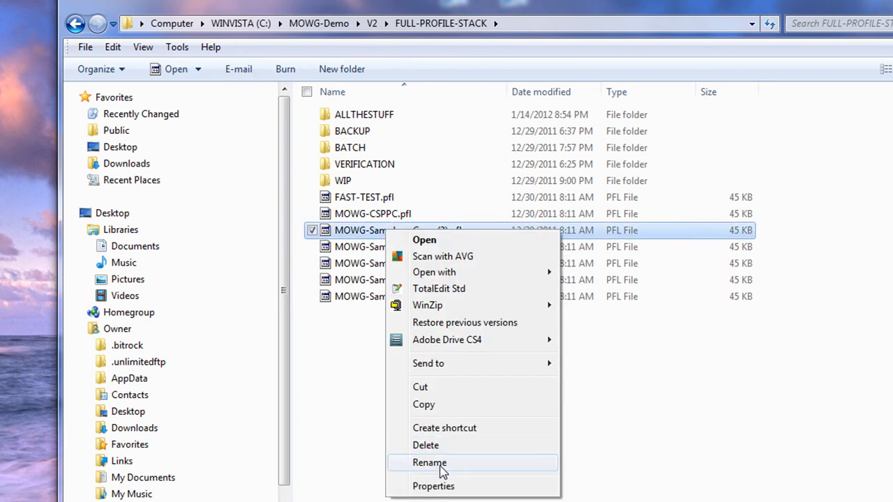
click(466, 463)
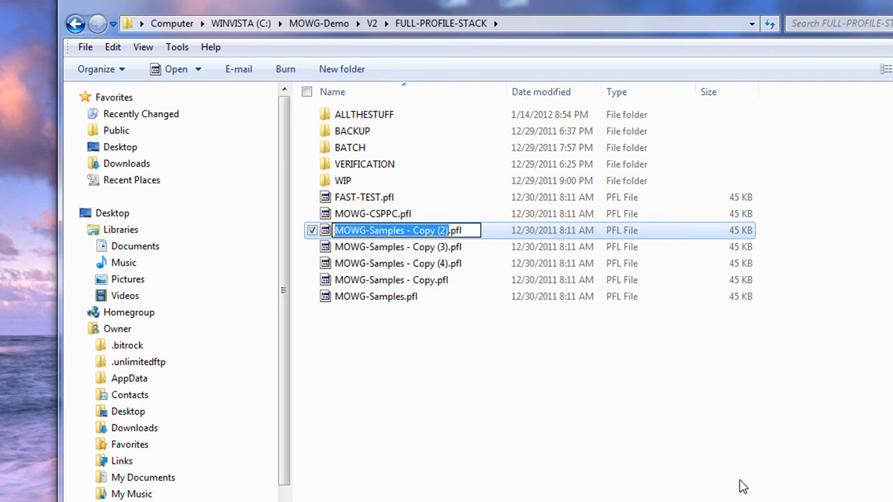
text(BWT)
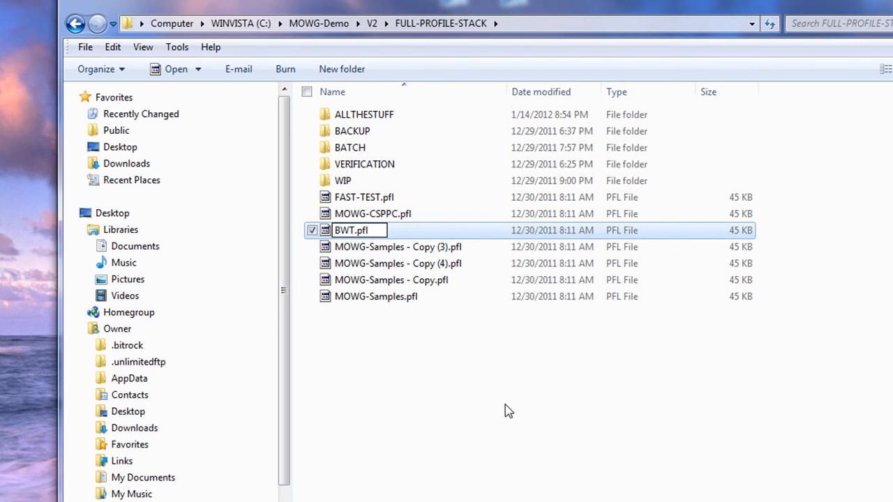
click(436, 370)
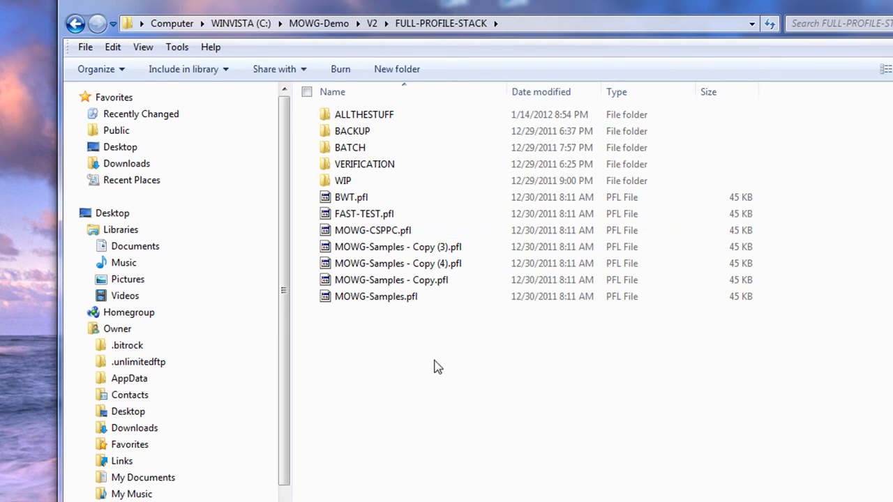
Step: Rename the profile file "MOWG-Samples - Copy (3).pfl" as BWN.pfl
right_click(396, 250)
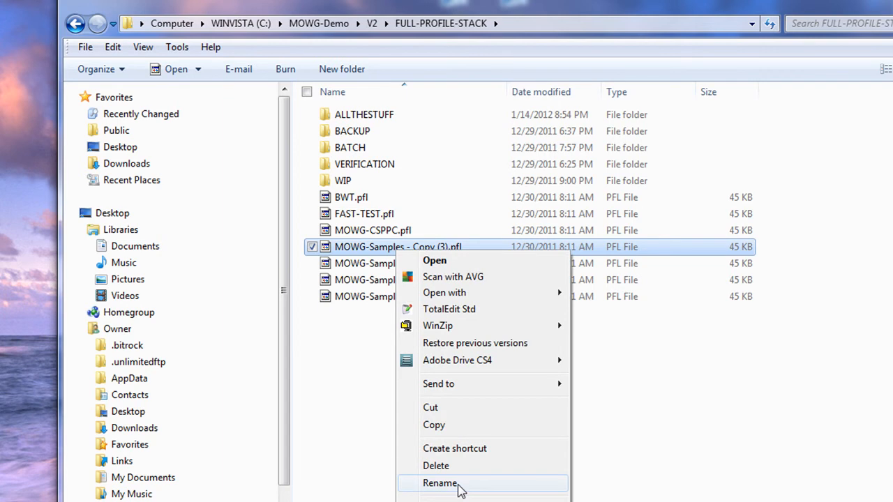
click(459, 483)
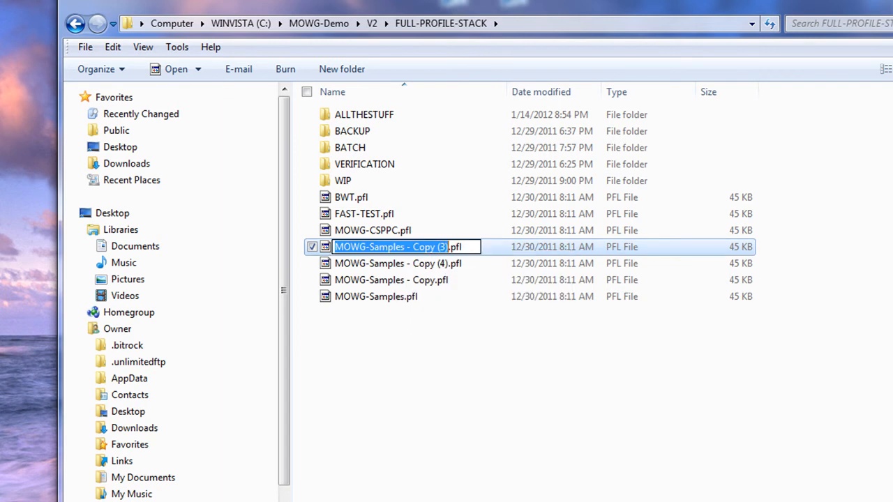
text(BWN)
click(431, 414)
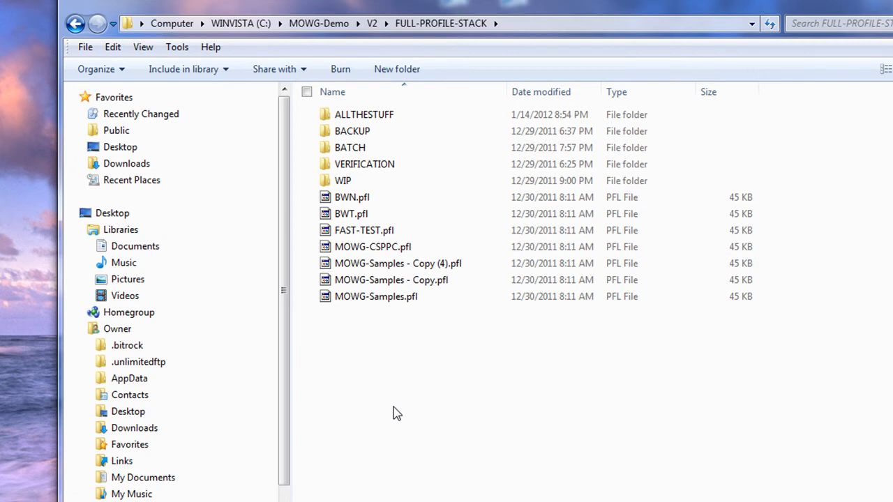
Step: Rename the profile file "MOWG-Samples - Copy (4).pfl" as MOWGPRO.pfl
right_click(391, 265)
click(463, 498)
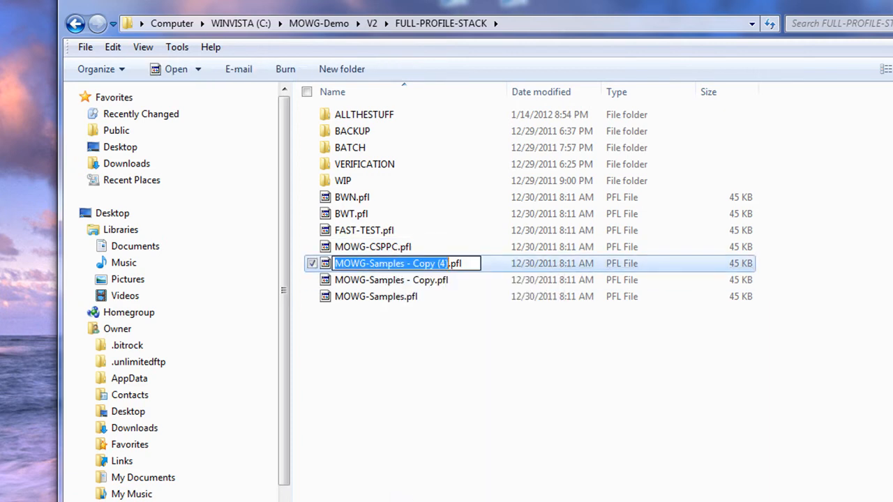
text(MO)
key(BackSpace)
text(OWGPRO)
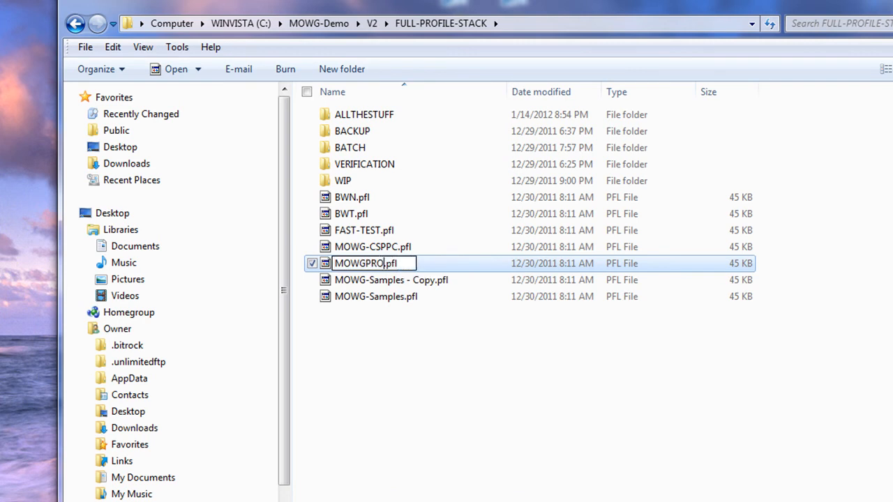
click(442, 414)
Step: Rename the remaining copy, "MOWG-Samples - Copy.pfl", as MOWG-PRO.pfl
right_click(390, 281)
click(439, 501)
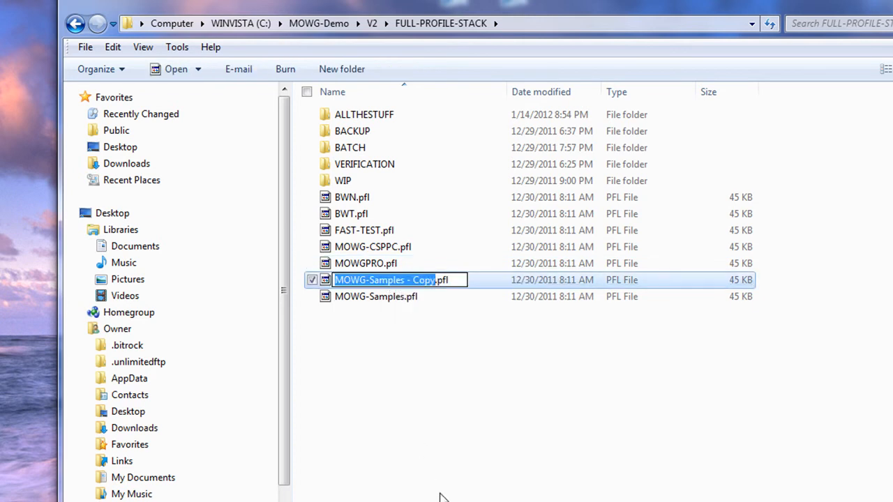
text(MOWG)
text(-PRO)
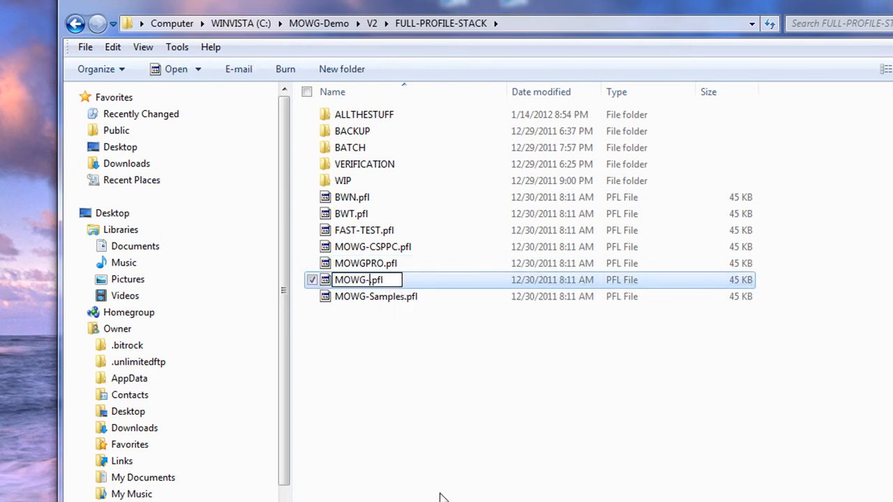
click(482, 489)
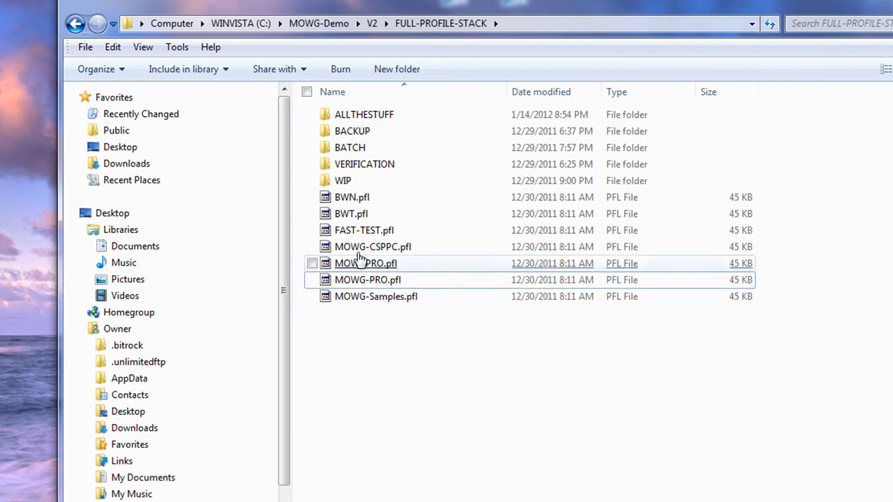
Step: Add the prefix "1-" and the suffix "-main" to BWT.pfl, renaming it 1-BWT-main.pfl
right_click(347, 217)
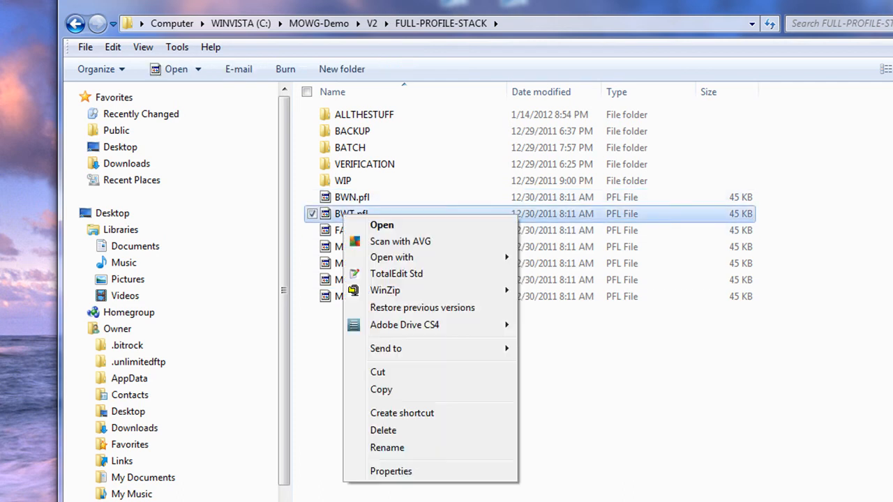
click(413, 454)
key(Home)
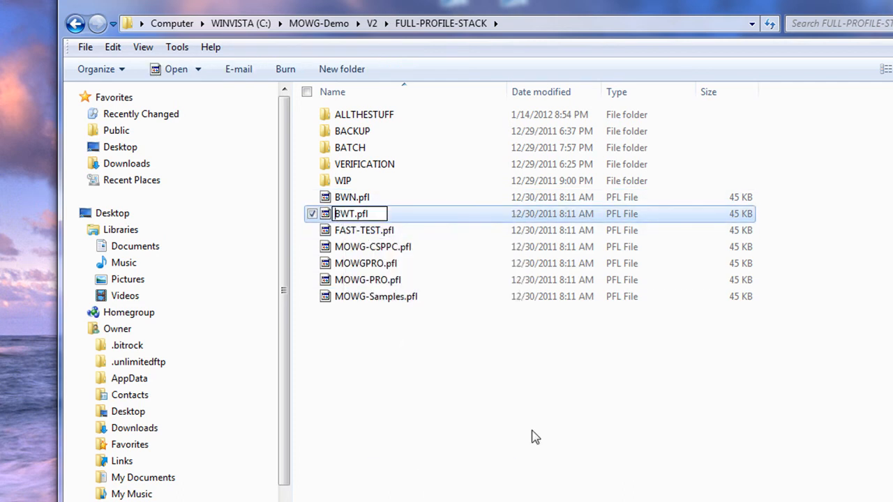
text(1-BWT)
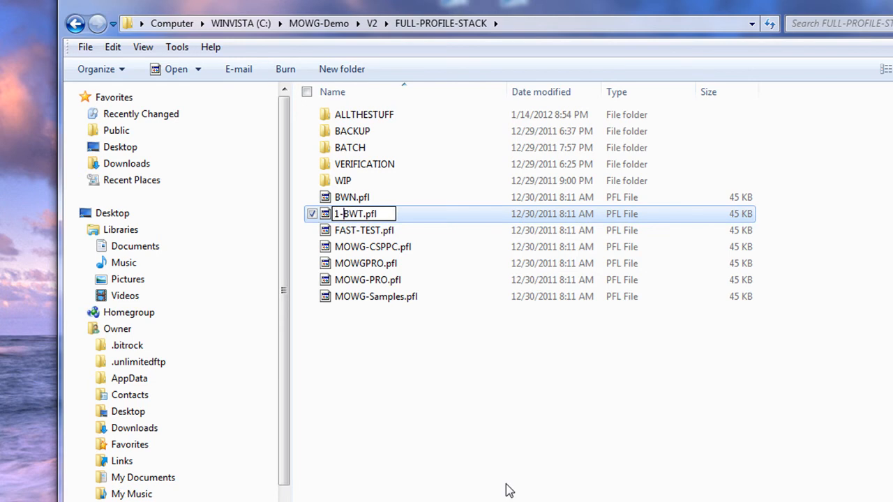
text(-main)
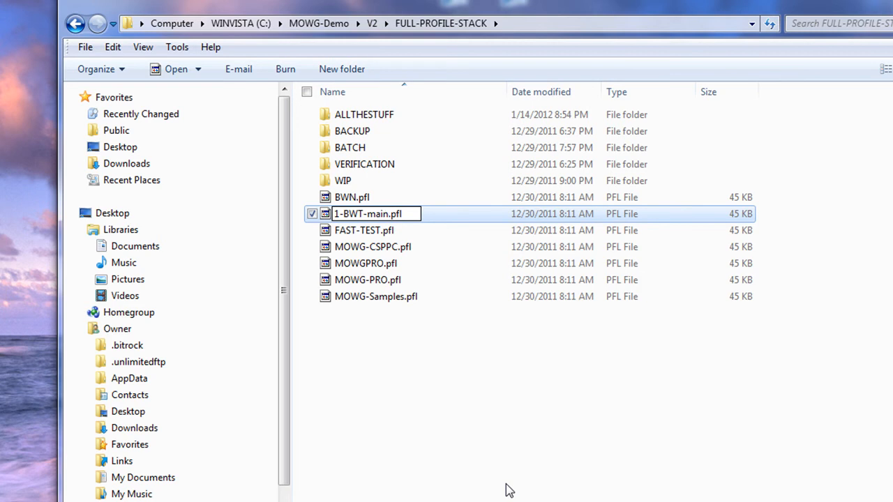
click(388, 419)
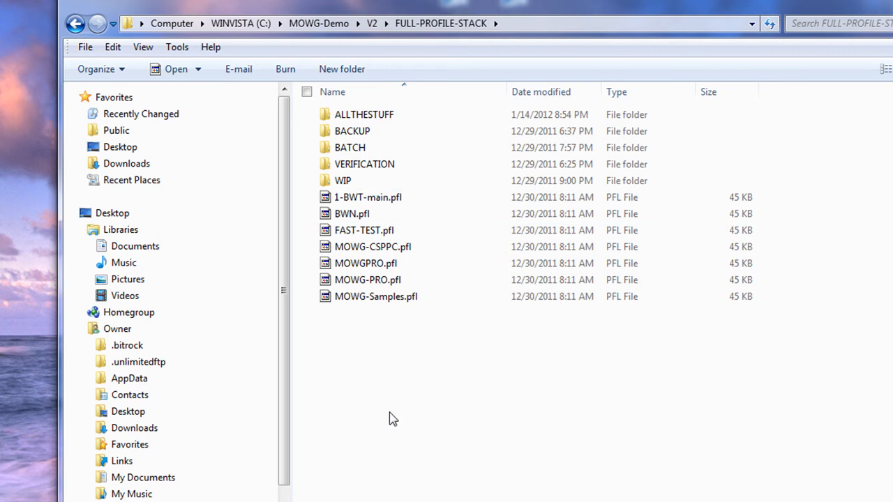
Step: Add the prefix "1-" and the suffix "-sub" to BWN.pfl, renaming it 1-BWN-sub.pfl
right_click(350, 213)
click(488, 446)
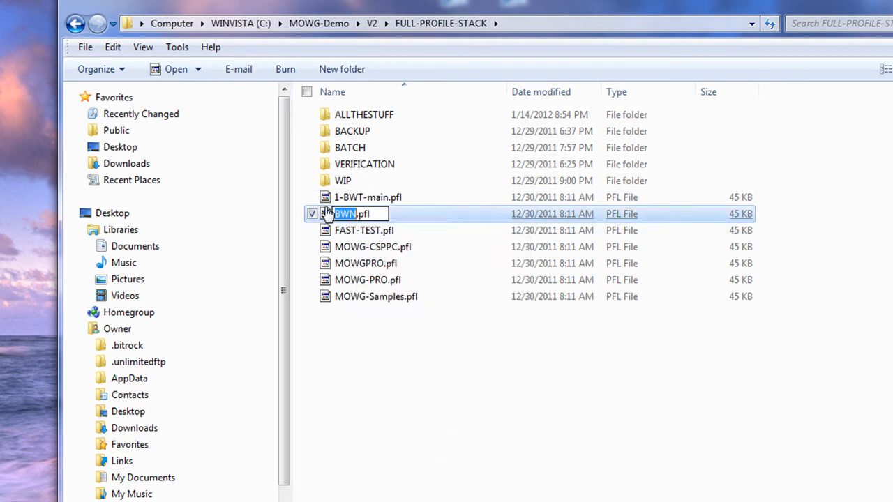
key(Home)
text(1-BWN-sub)
key(Return)
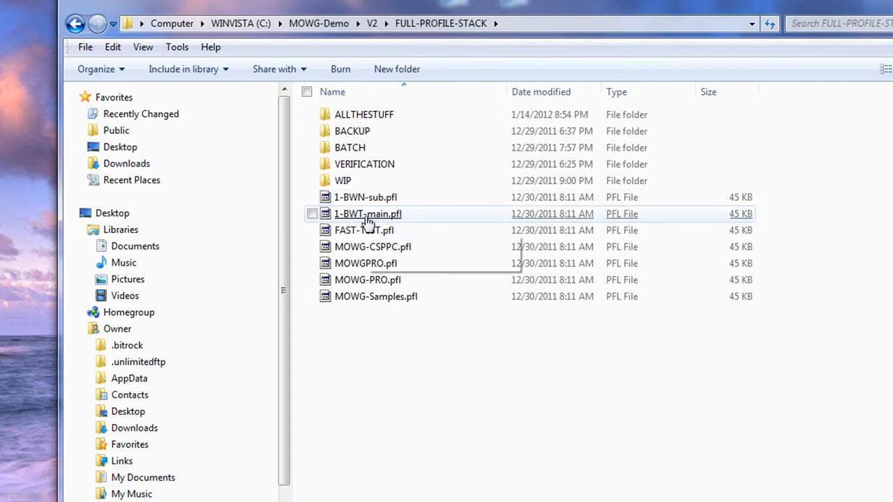
Step: Add the prefix "2-" and the suffix "-main" to MOWGPRO.pfl, renaming it 2-MOWGPRO-main.pfl
right_click(364, 265)
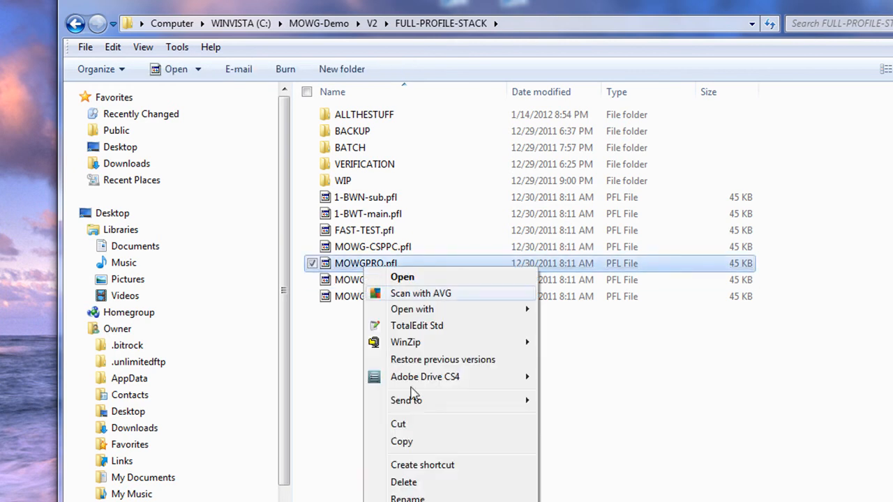
click(424, 498)
click(336, 264)
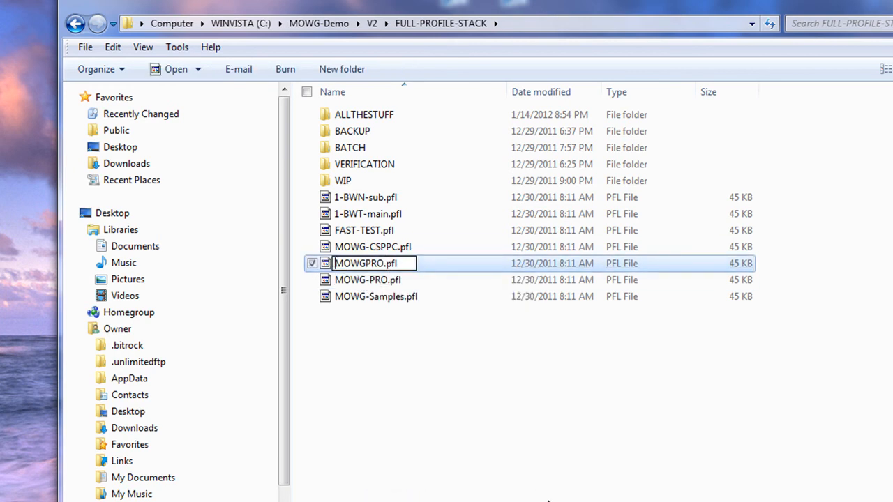
text(2-MOWGPRO)
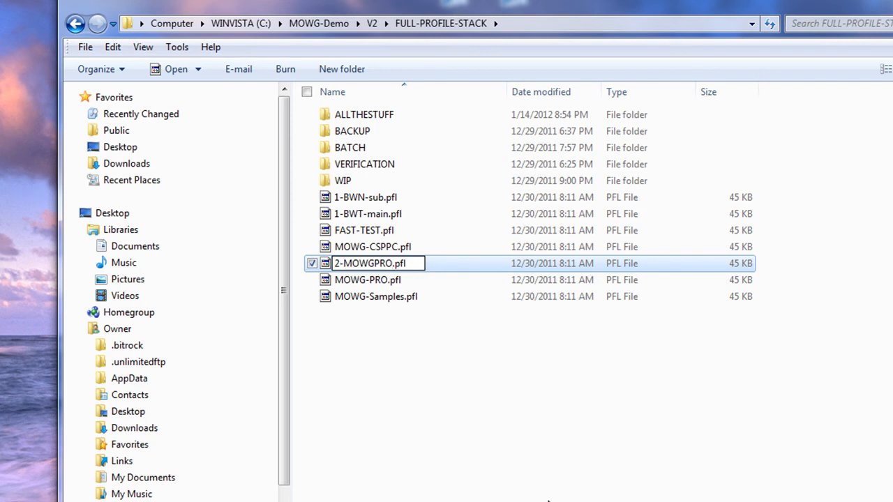
text(-main)
key(Return)
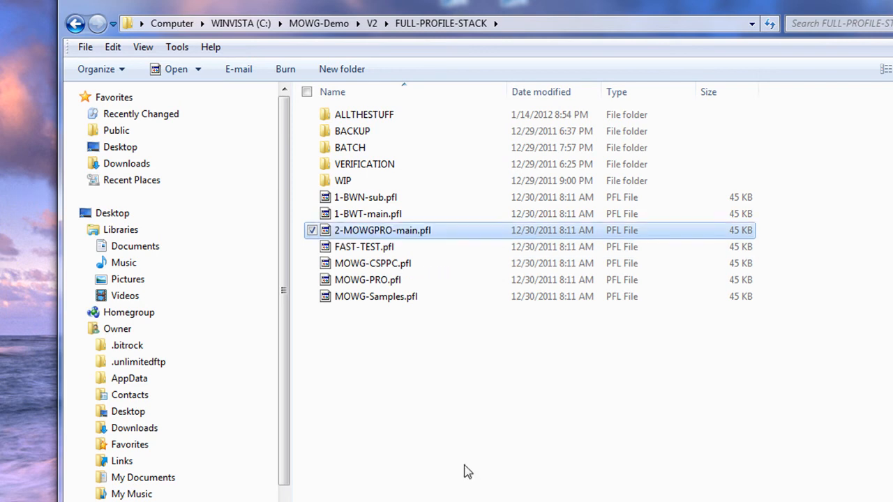
Step: Add the prefix "2-" and the suffix "-sub" to MOWG-PRO.pfl, renaming it 2-MOWG-PRO-sub.pfl
right_click(369, 282)
key(m)
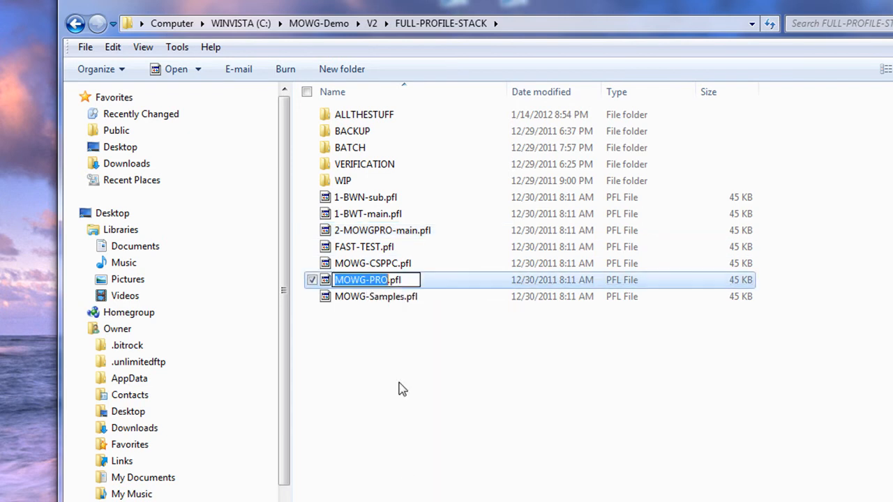
key(Home)
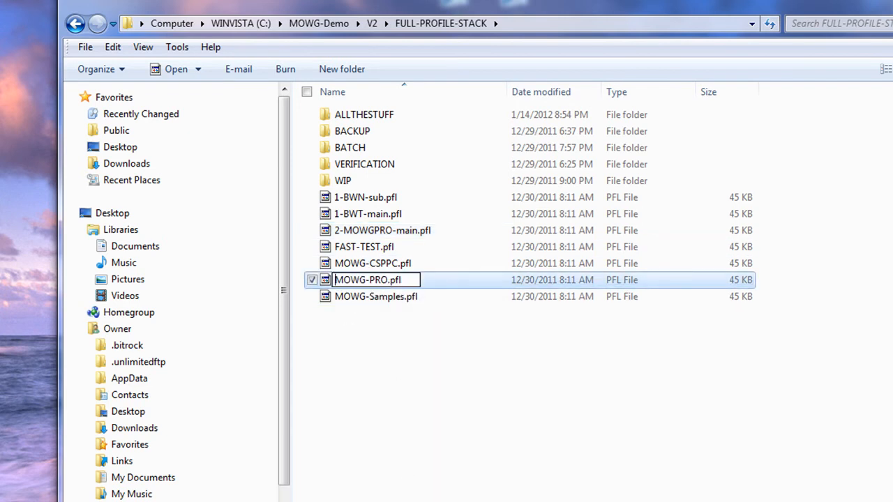
text(2-)
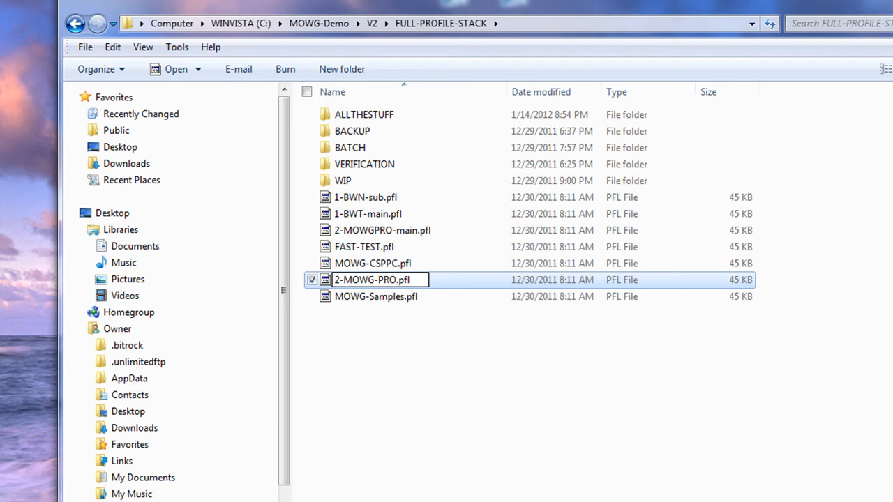
text(-sub)
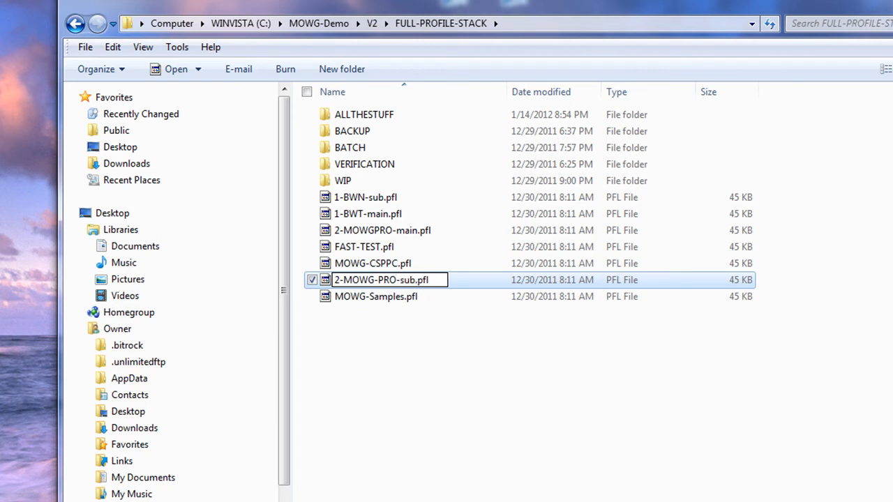
click(496, 461)
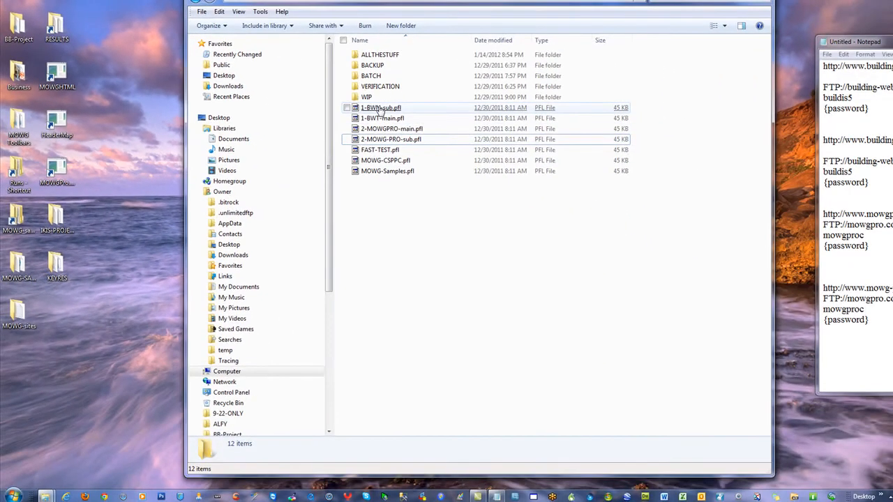
Step: Start MOWG Professional, load the profile 1-BWN-sub.pfl, and place the address notes beside the input form
click(58, 170)
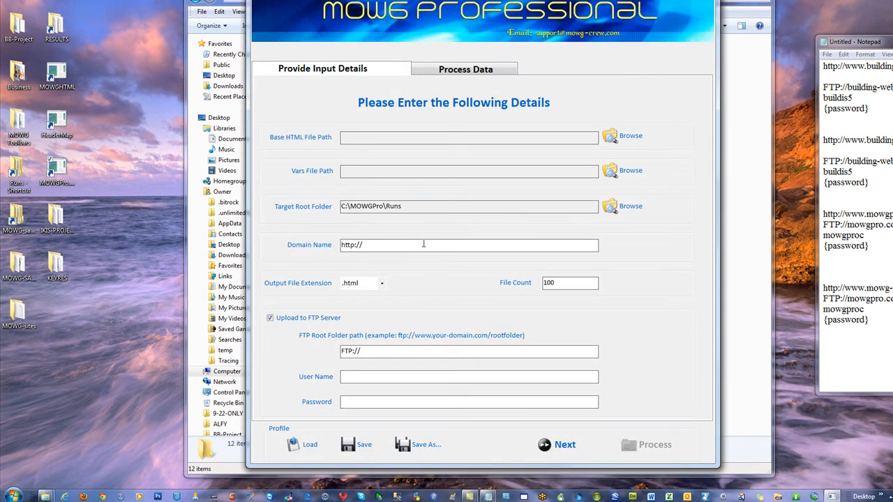
click(303, 447)
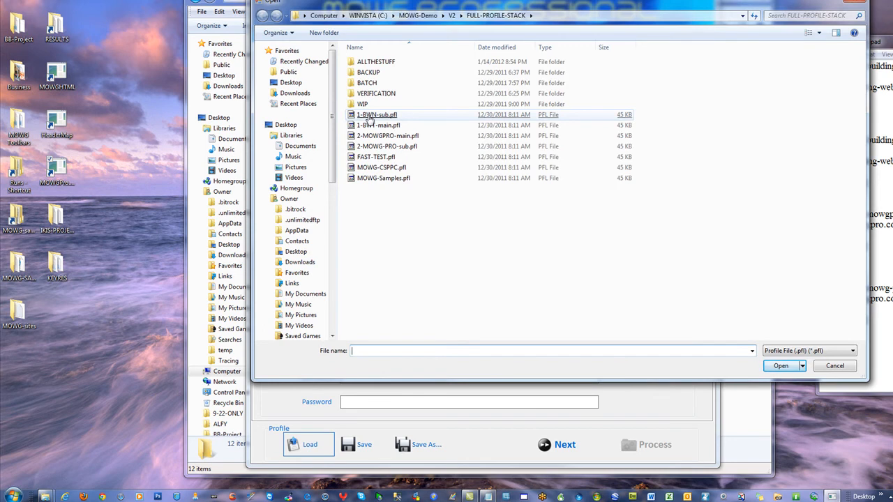
double_click(369, 115)
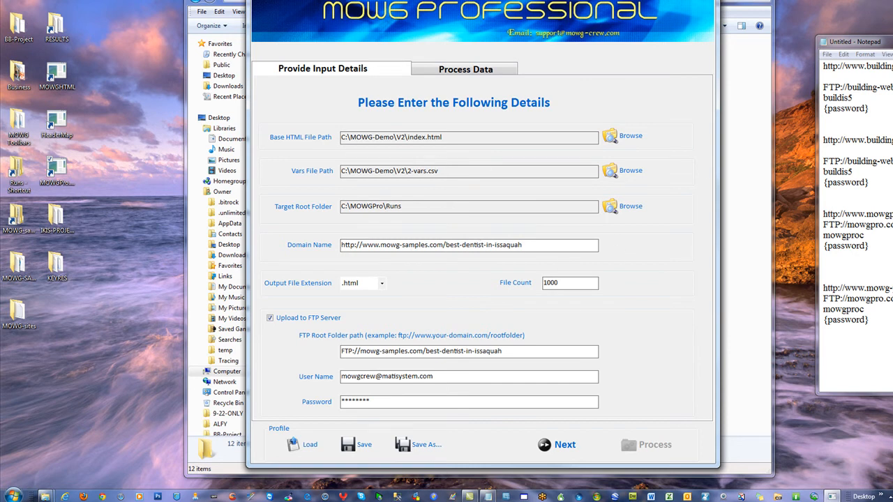
drag(892, 64, 778, 80)
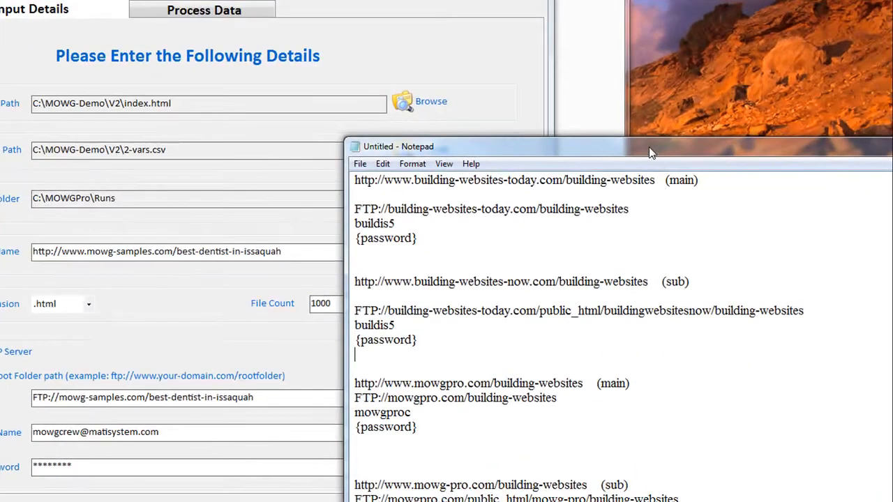
drag(728, 163, 879, 96)
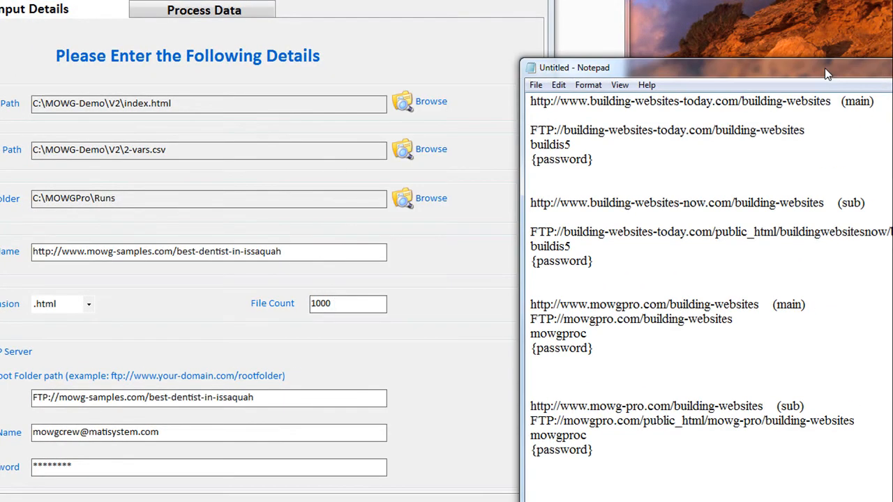
click(50, 500)
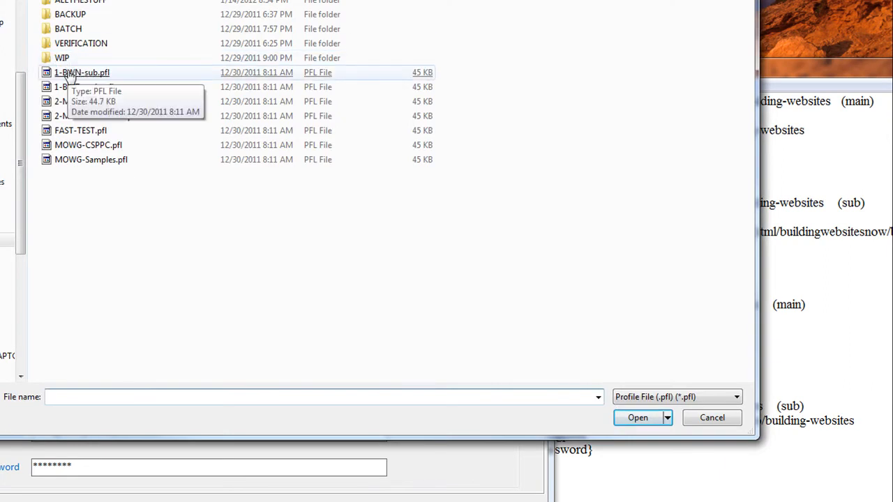
double_click(70, 75)
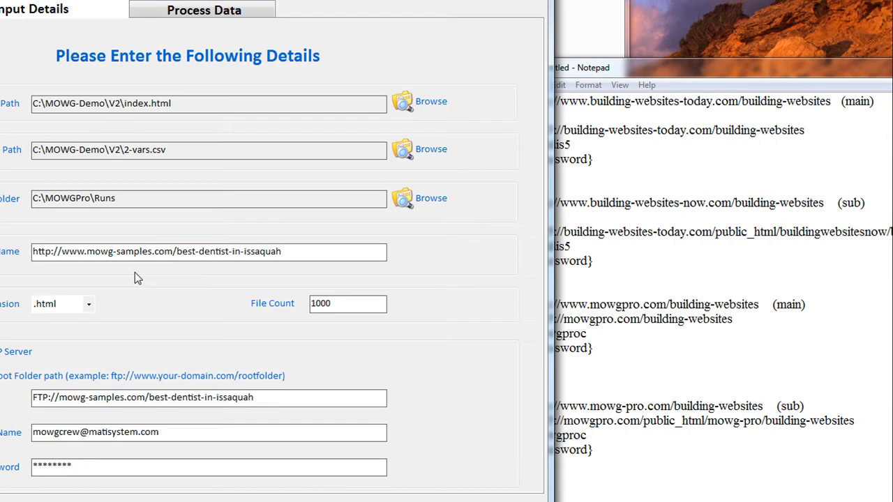
click(701, 77)
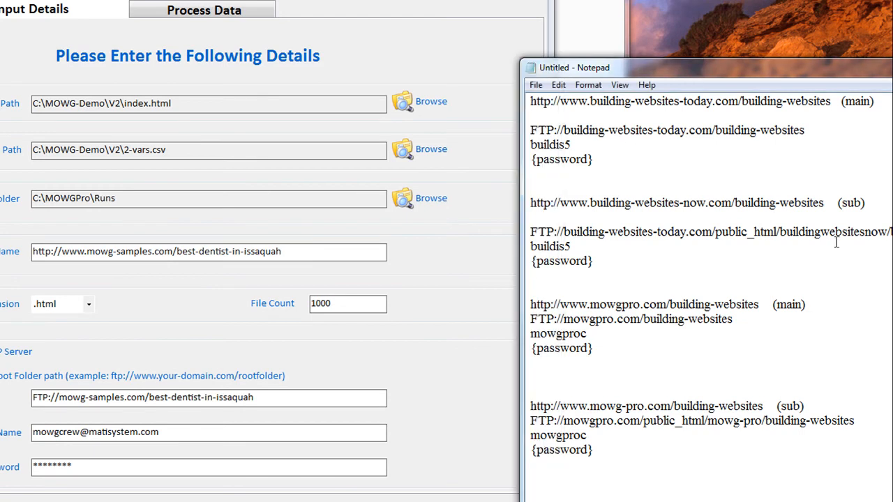
drag(824, 203, 528, 203)
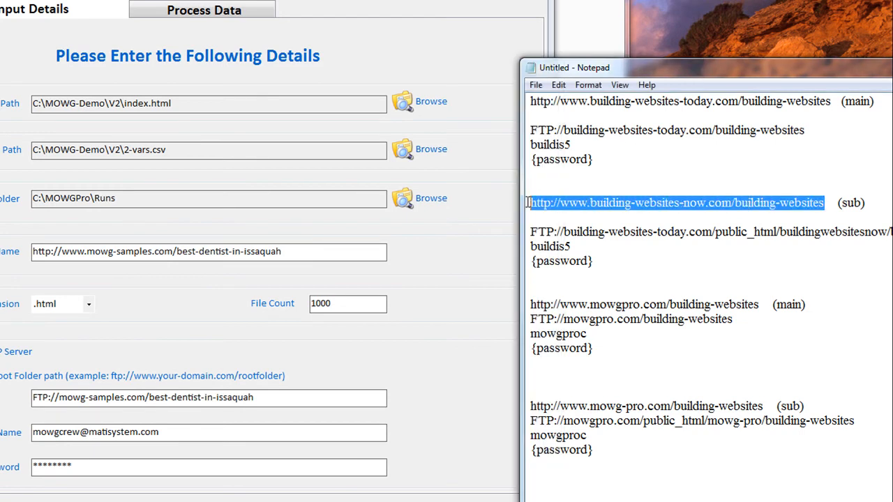
right_click(551, 203)
click(573, 250)
drag(297, 253, 1, 258)
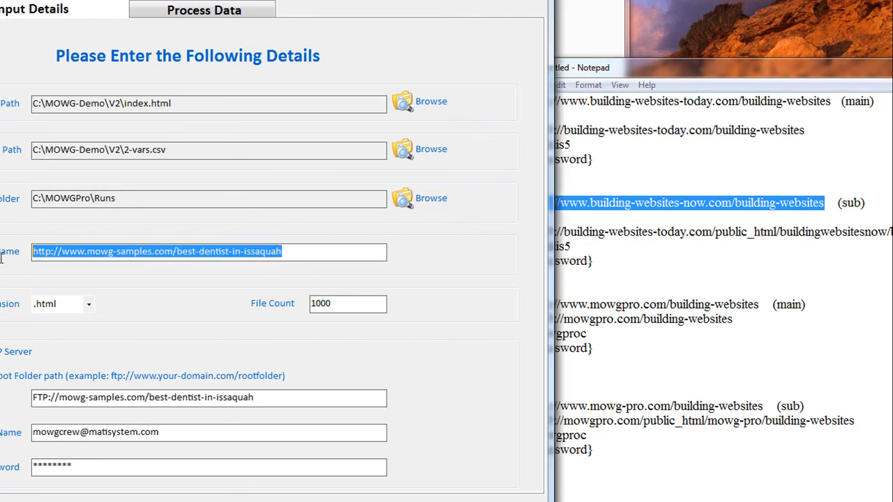
right_click(87, 256)
click(136, 318)
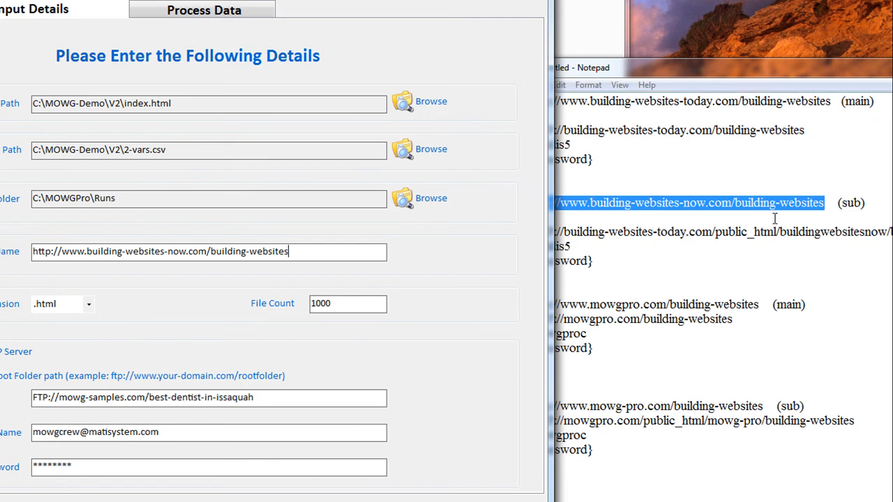
Step: Replace the FTP root folder path with FTP://building-websites-today.com/public_html/buildingwebsitesnow/building-websites, copied from the notes
drag(731, 72, 519, 75)
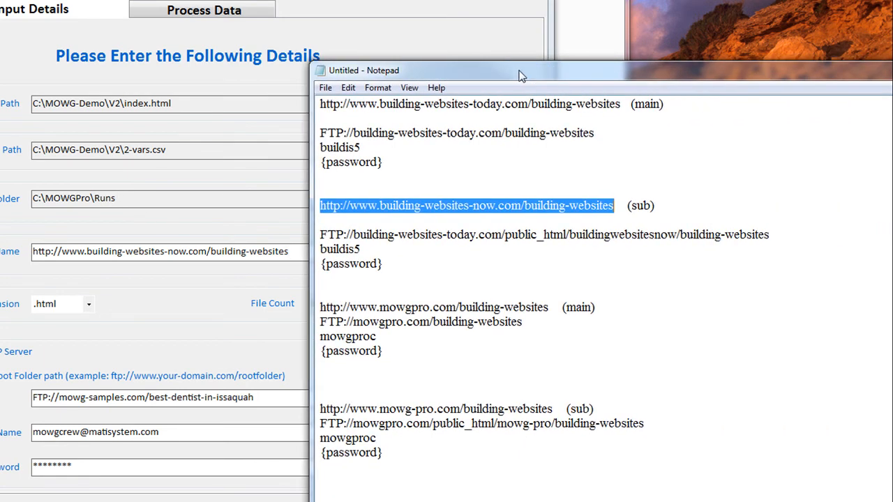
drag(774, 235, 328, 231)
click(862, 235)
drag(771, 235, 315, 230)
right_click(336, 232)
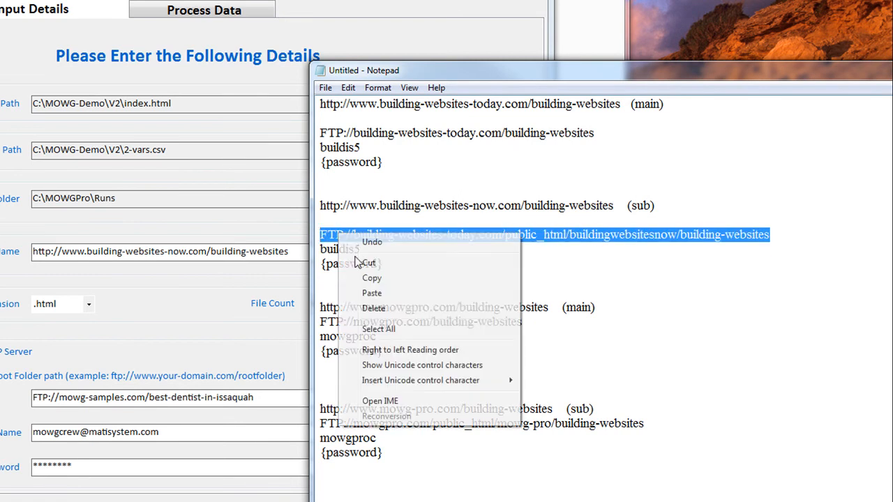
click(373, 279)
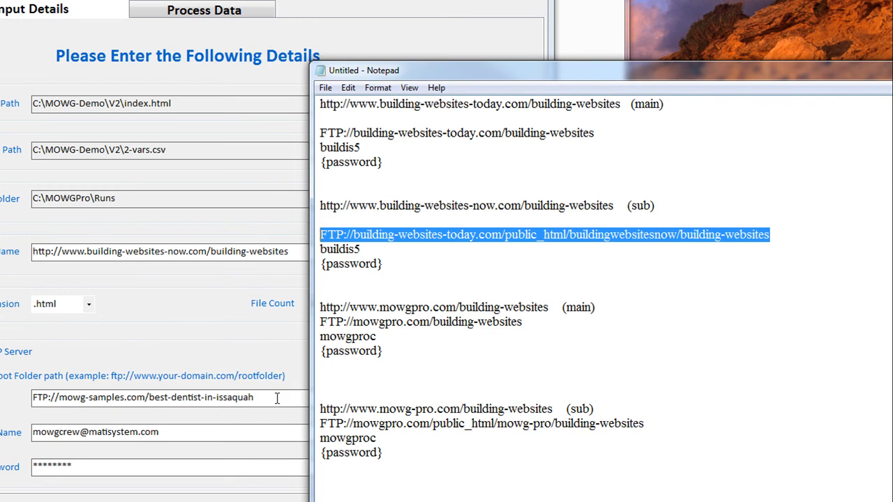
drag(277, 398, 25, 399)
right_click(140, 398)
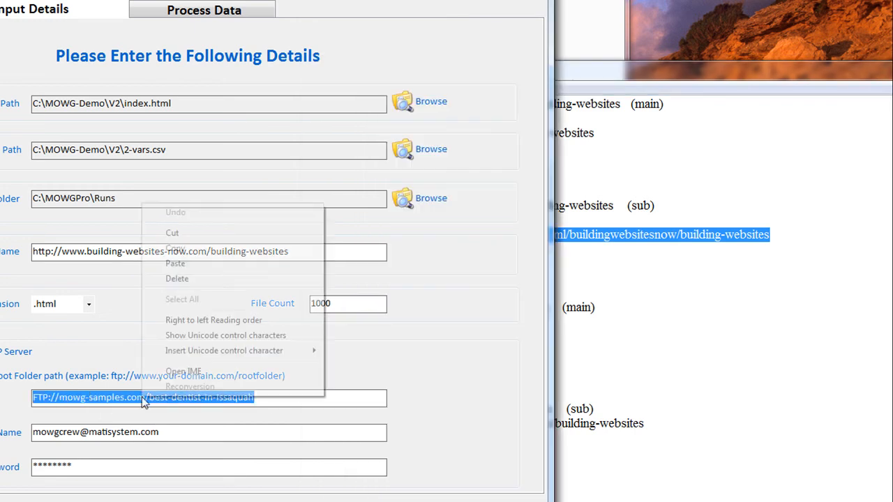
click(200, 270)
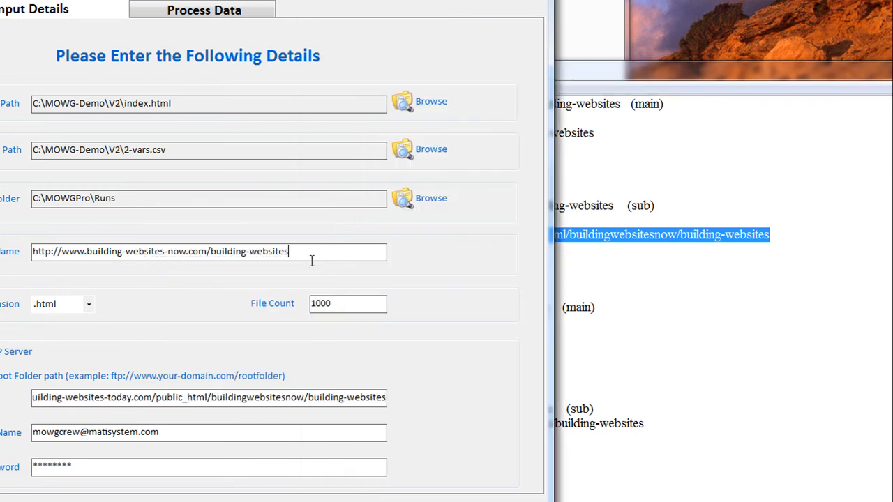
Step: Replace the FTP user name with the login name listed in the notes for the building-websites-now.com sub site
click(685, 311)
drag(382, 251, 320, 252)
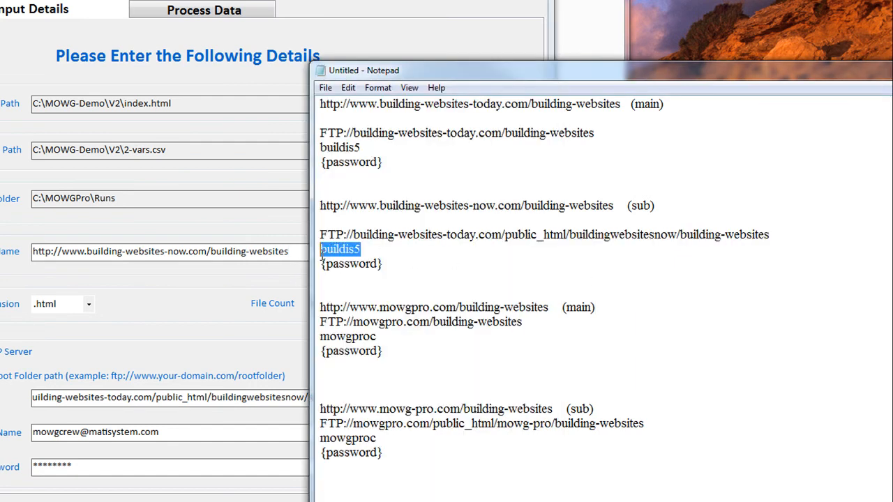
right_click(328, 253)
click(362, 298)
drag(180, 433, 33, 433)
right_click(88, 435)
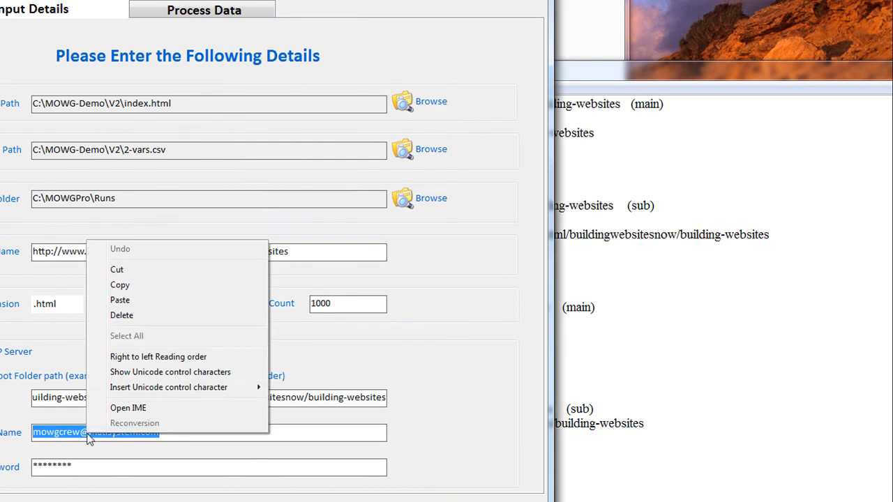
click(138, 302)
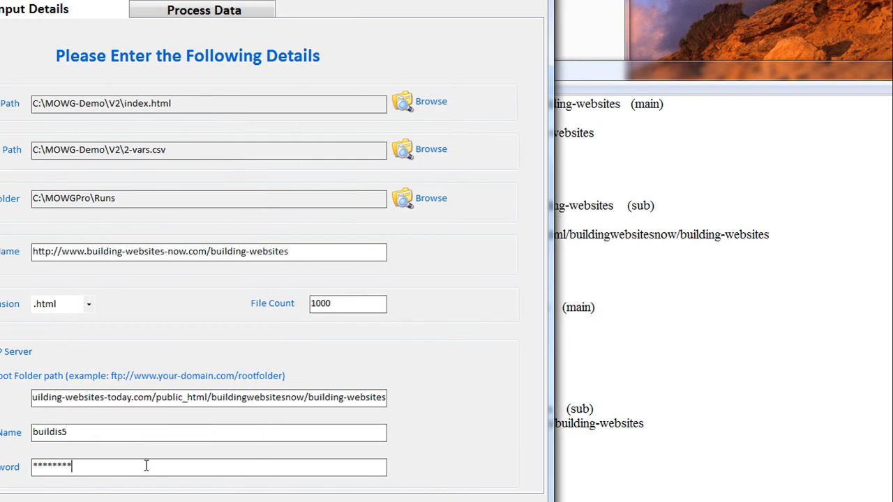
Step: Put the address notes out of the way and paste the site's FTP account password into the password field
click(657, 319)
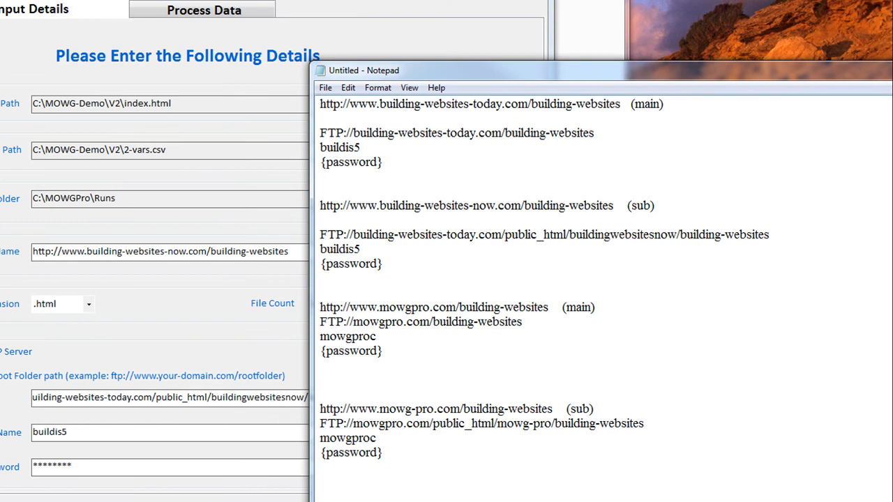
click(892, 68)
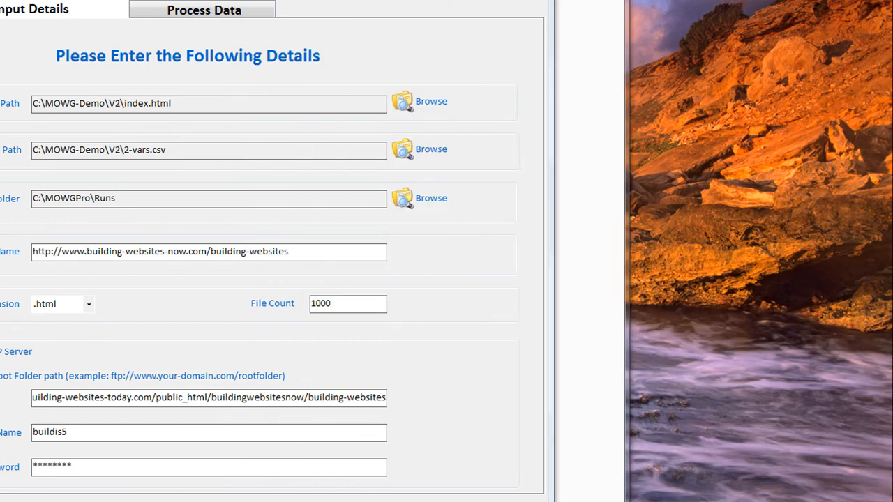
double_click(104, 466)
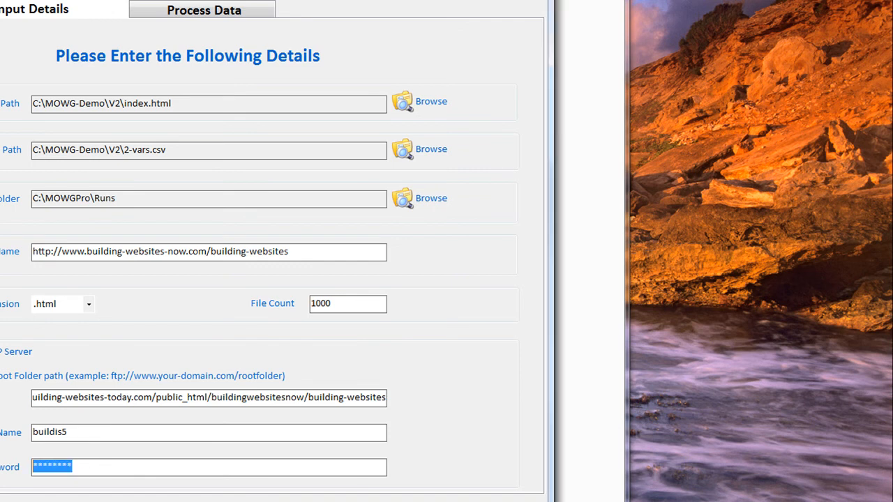
right_click(60, 464)
click(185, 333)
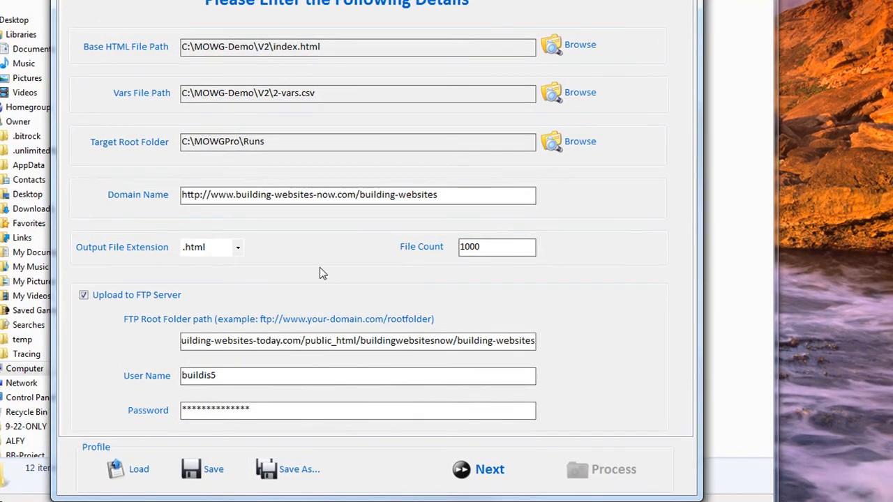
Step: Check the selected variables and their formats on the process data page, and save the 1-BWN-sub.pfl profile
click(477, 467)
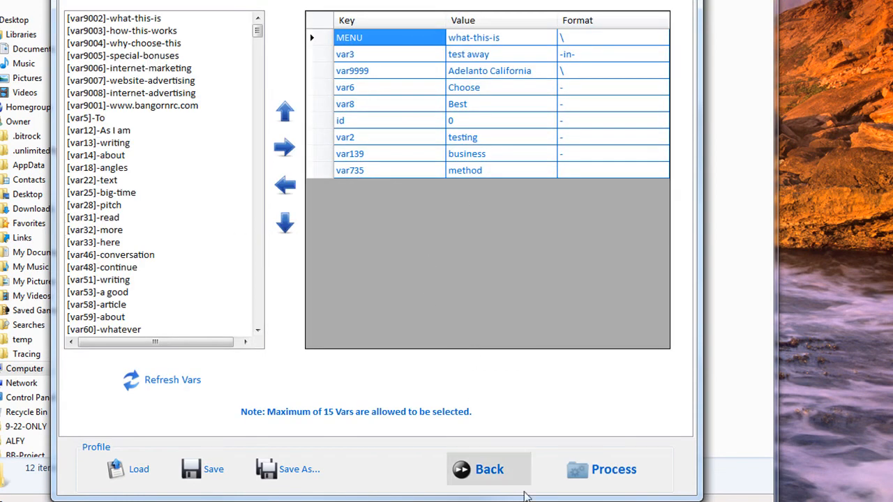
click(483, 469)
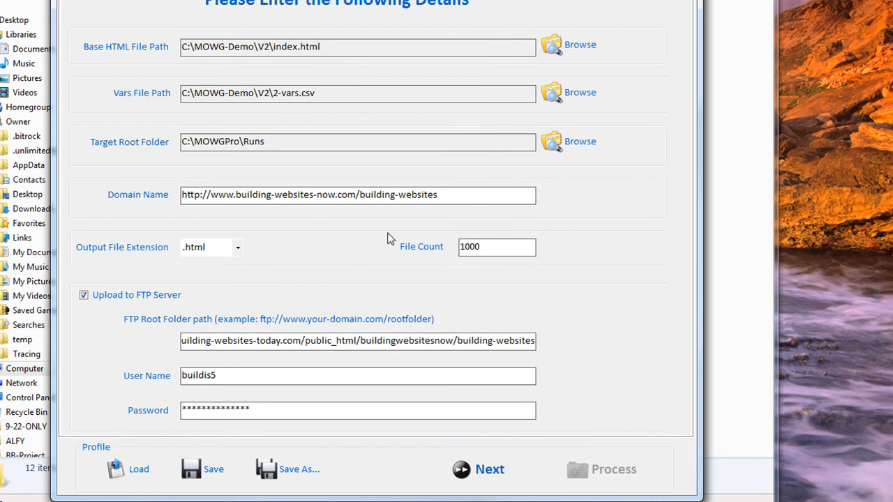
click(488, 472)
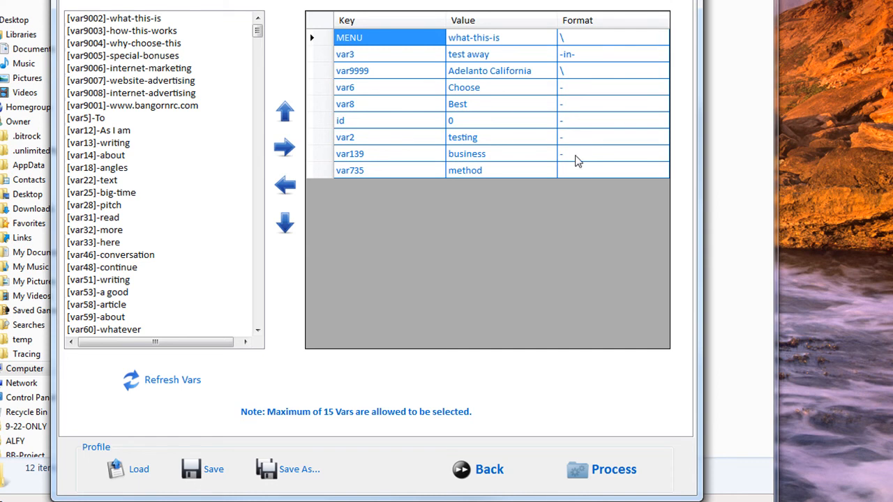
click(490, 471)
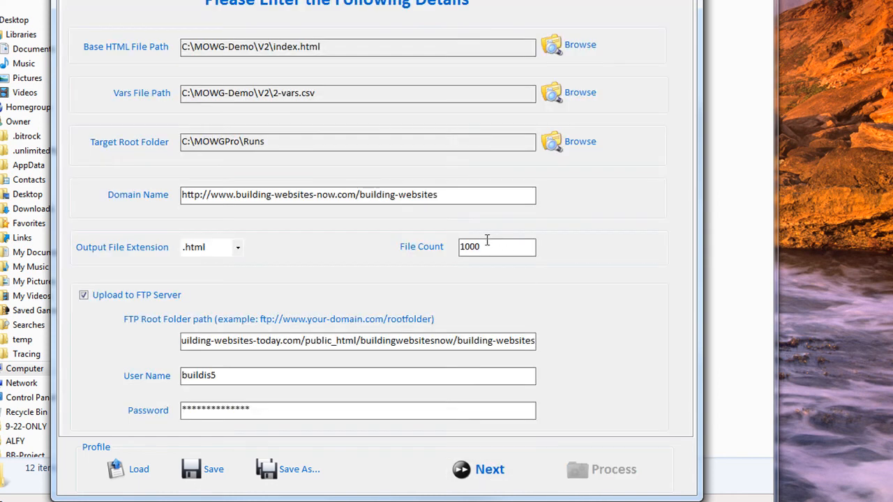
click(214, 478)
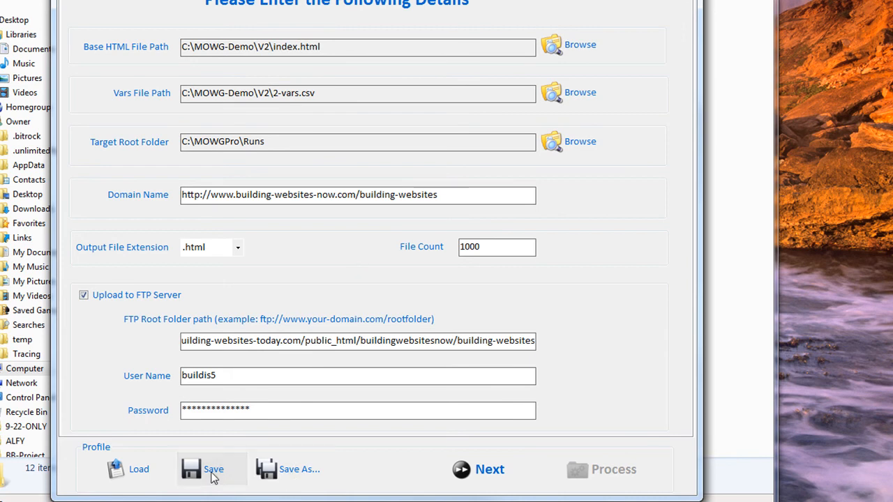
Step: Load the profile 1-BWT-main.pfl into the input form
click(133, 470)
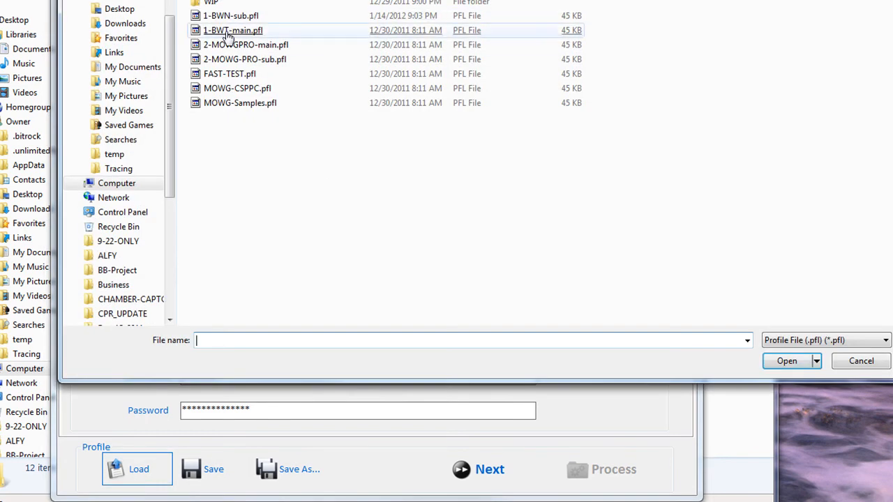
double_click(244, 30)
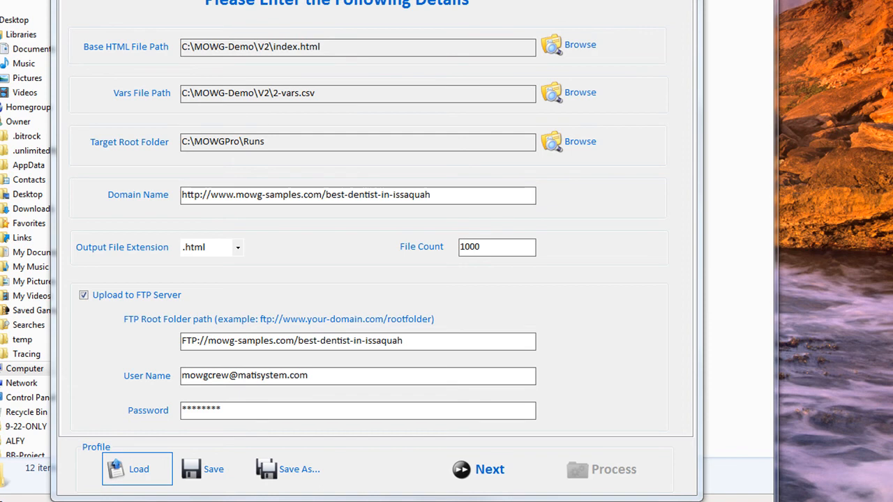
Step: Replace the FTP password in the 1-BWT-main.pfl profile with the copied account password and save the profile
drag(237, 409, 176, 428)
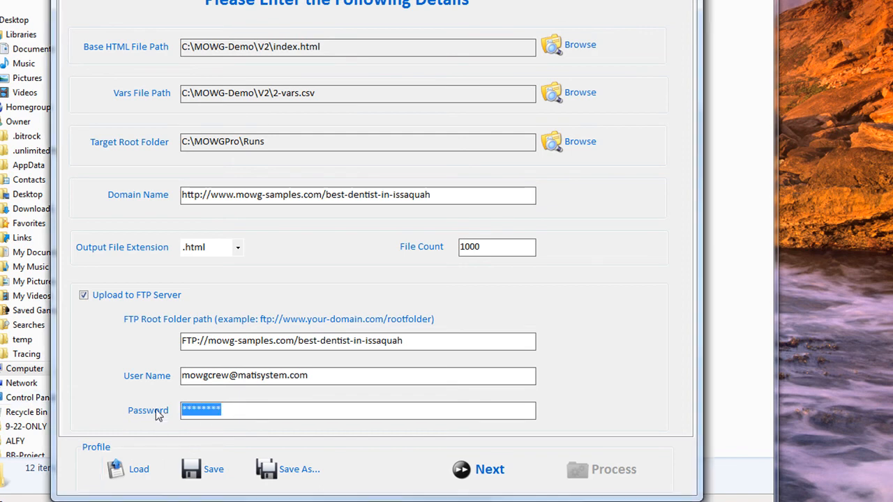
key(ctrl+v)
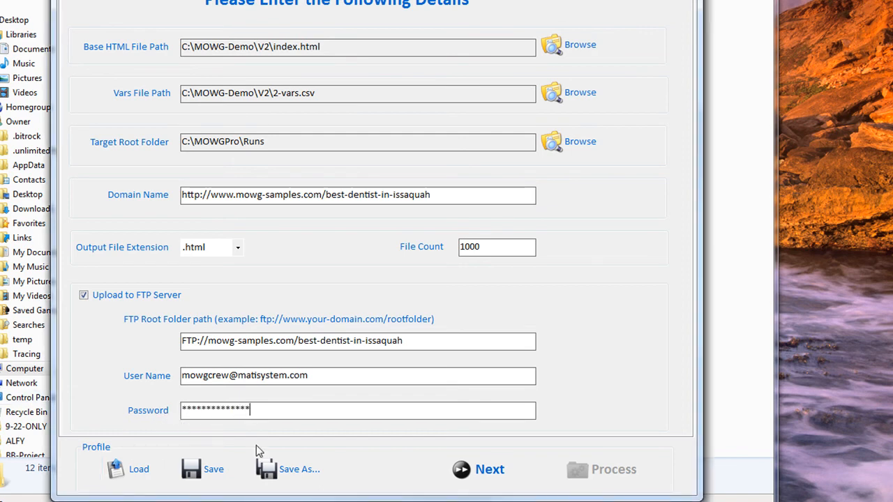
Step: Load the 2-MOWGPRO-main.pfl profile, paste the copied FTP account password over its current one and save it
click(137, 469)
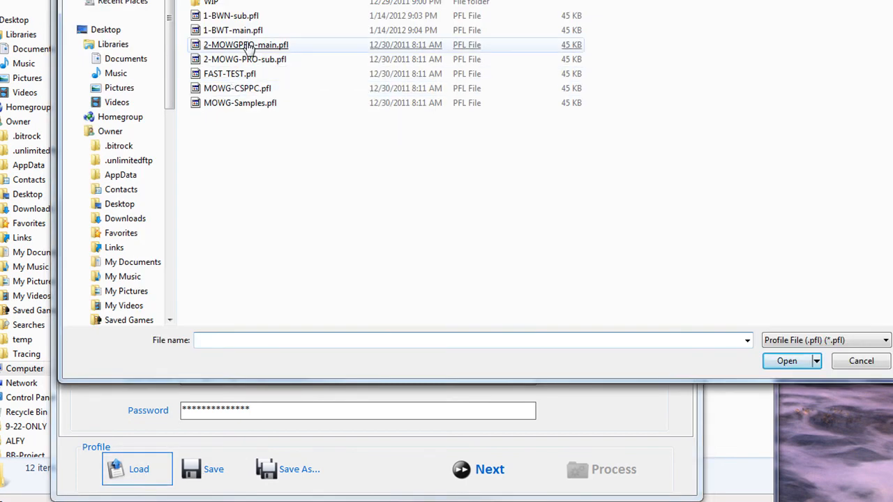
double_click(250, 46)
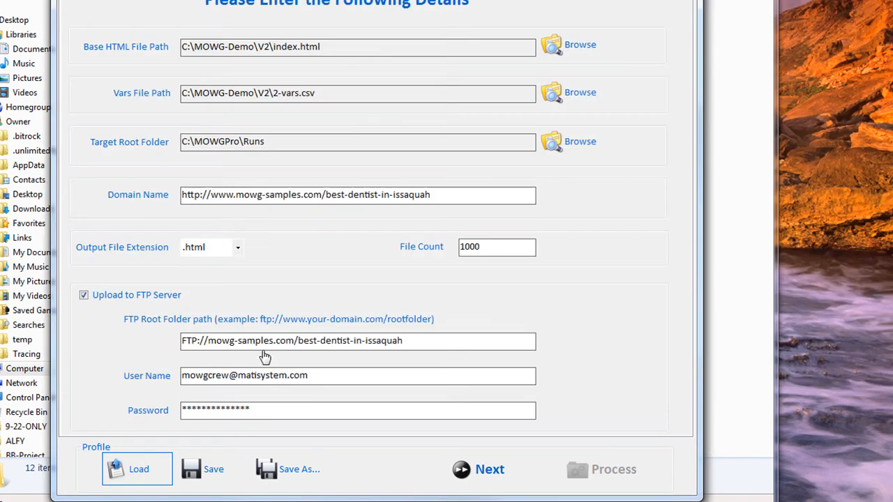
double_click(247, 413)
key(ctrl+v)
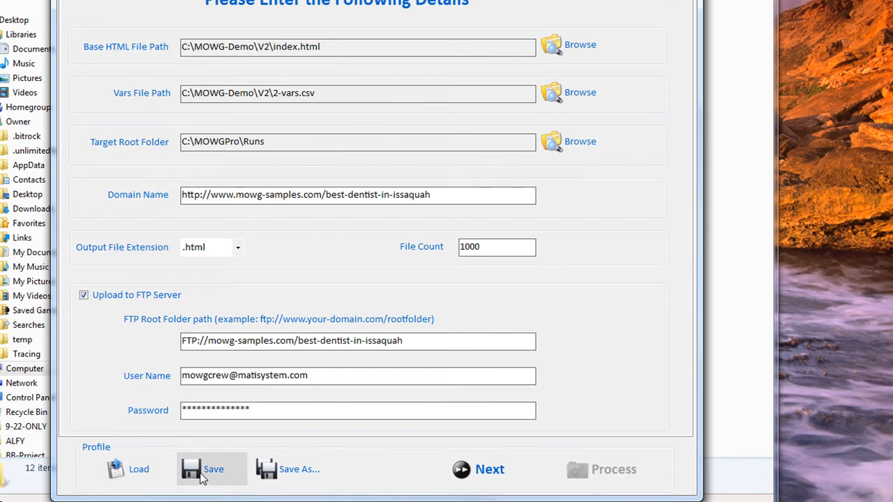
Step: Load the 2-MOWG-PRO-sub.pfl profile, replace its FTP password with the copied account password and save it
click(169, 462)
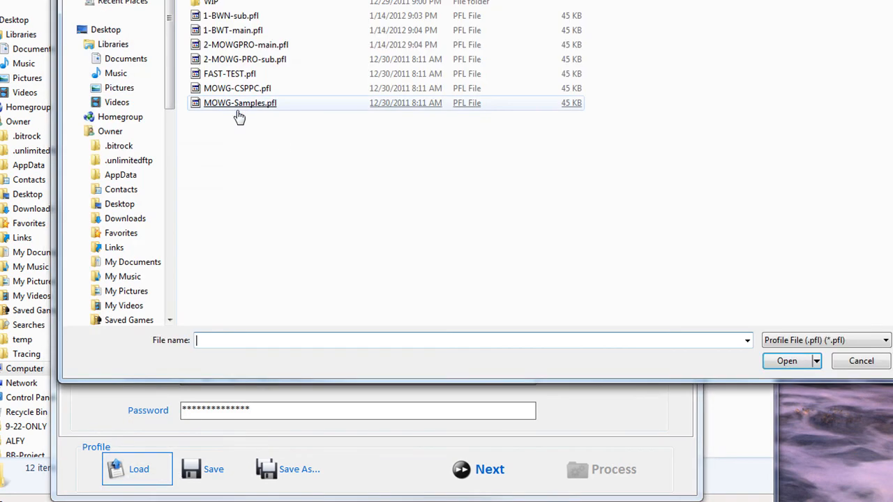
double_click(246, 60)
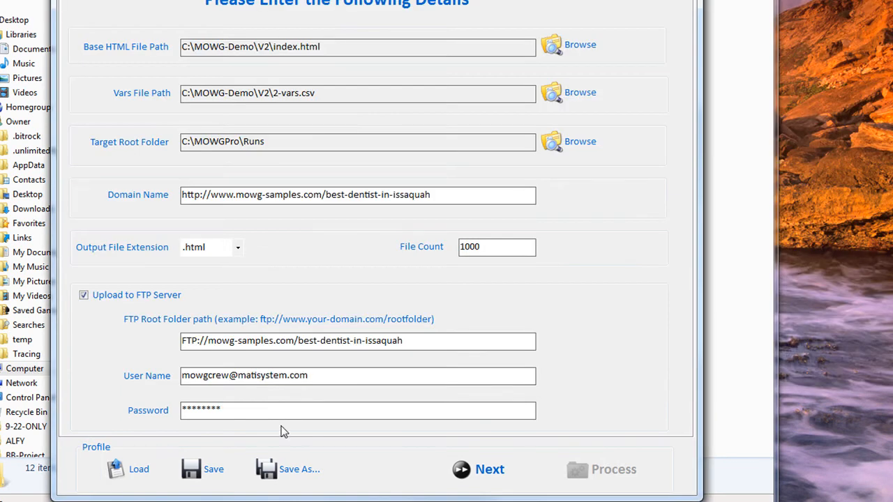
drag(260, 412, 1, 398)
key(ctrl+v)
click(213, 466)
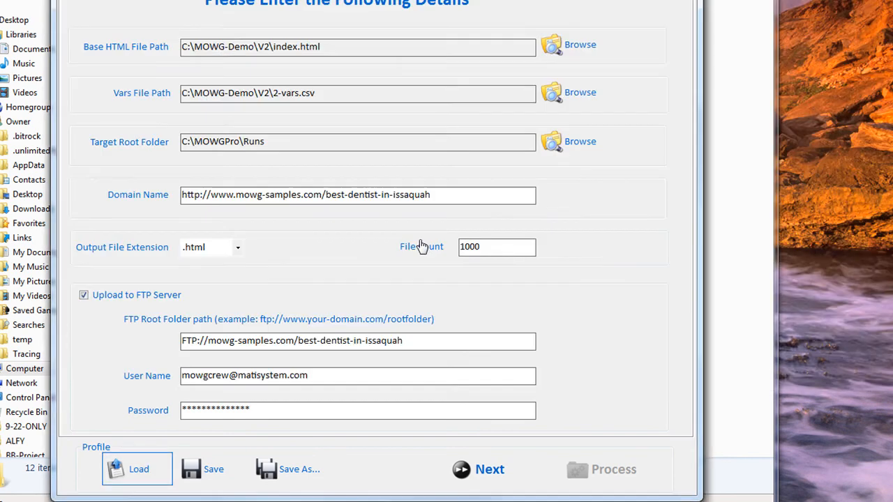
click(262, 200)
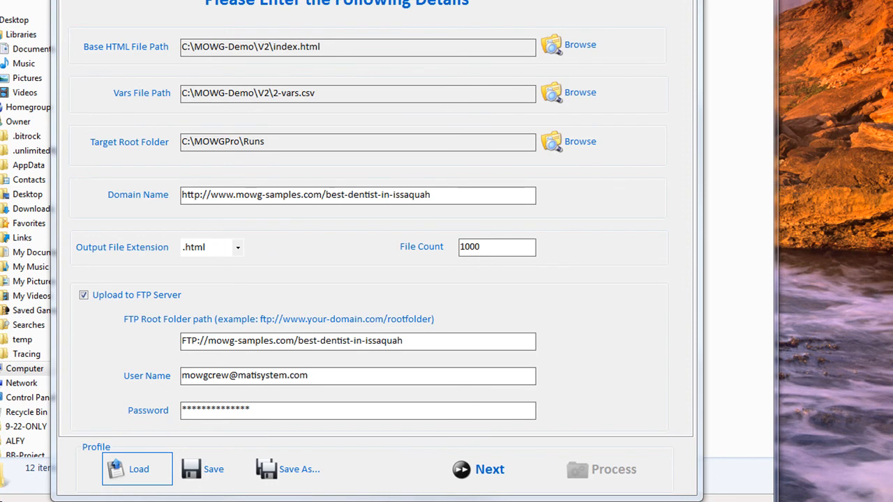
drag(892, 1, 600, 1)
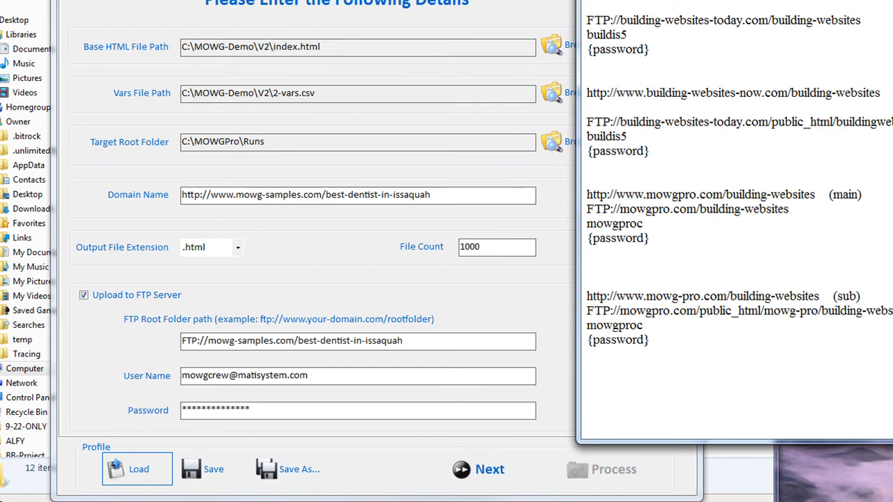
click(463, 189)
text(http://www.building-websites-today.com/building-websites)
Step: Replace the FTP root folder path with FTP://building-websites-today.com/building-websites, copied from the notes
click(436, 342)
drag(867, 26, 588, 20)
key(ctrl+c)
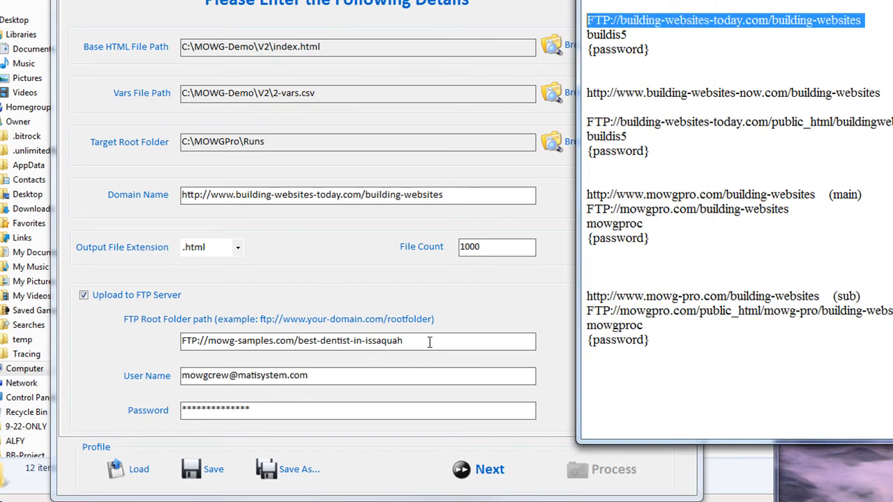
drag(429, 342, 143, 384)
key(ctrl+v)
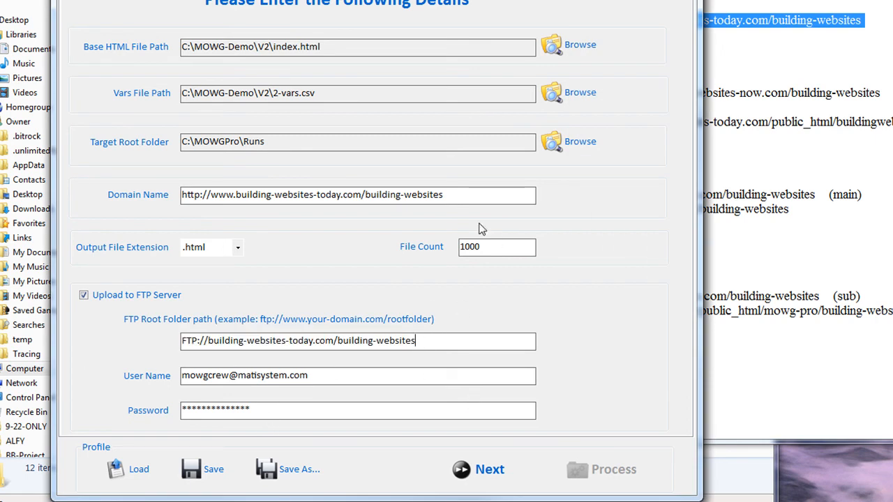
Step: Replace the FTP user name with the login name listed in the notes for the building-websites-today.com main site
click(403, 374)
drag(886, 2, 805, 2)
click(819, 25)
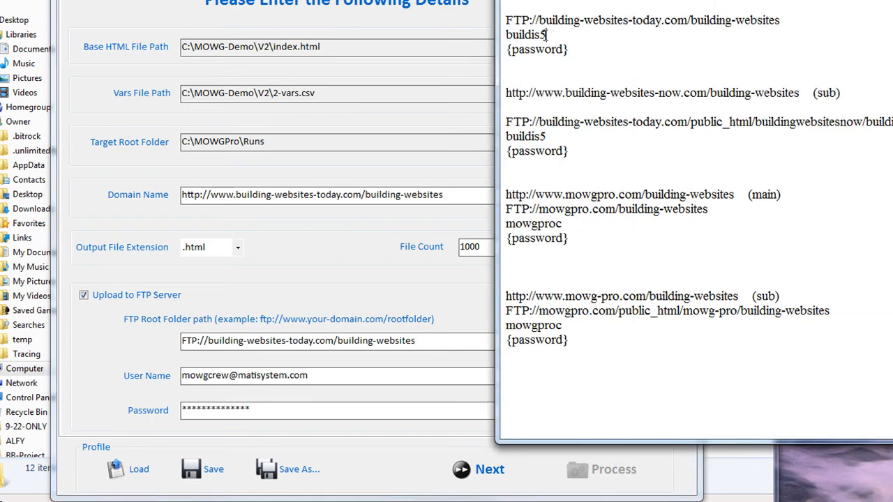
drag(551, 34, 497, 35)
key(ctrl+c)
click(70, 379)
key(ctrl+v)
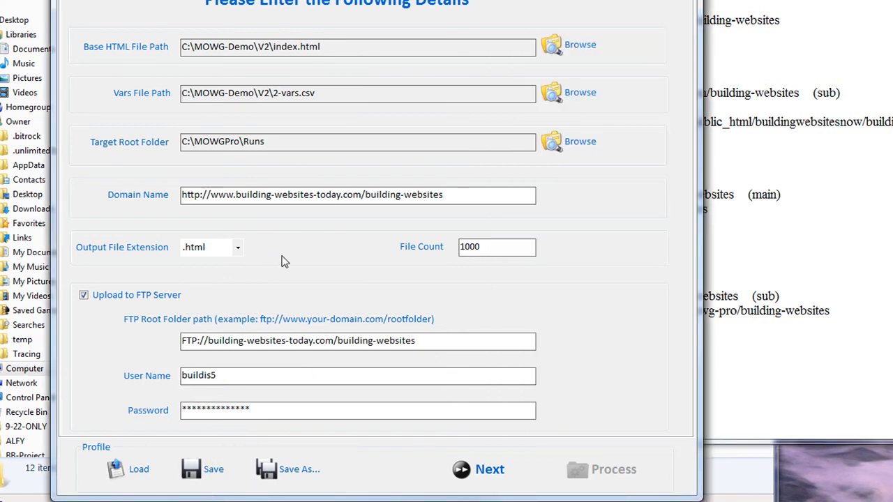
click(122, 466)
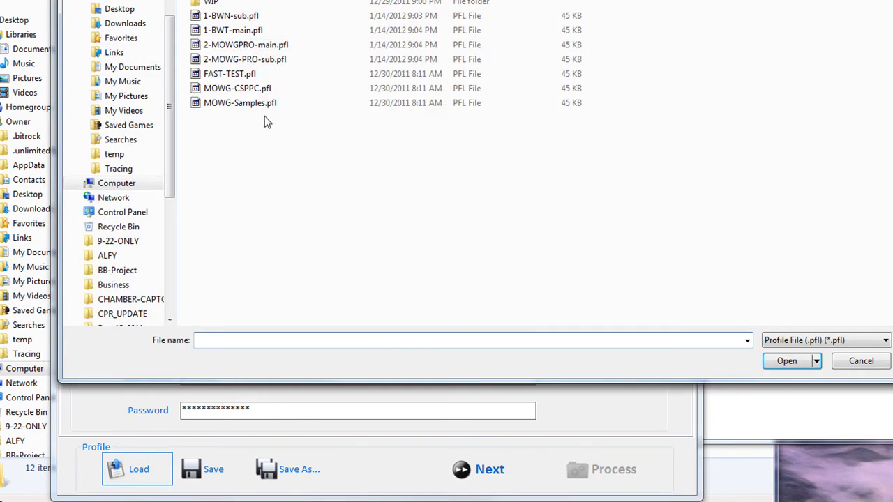
double_click(255, 47)
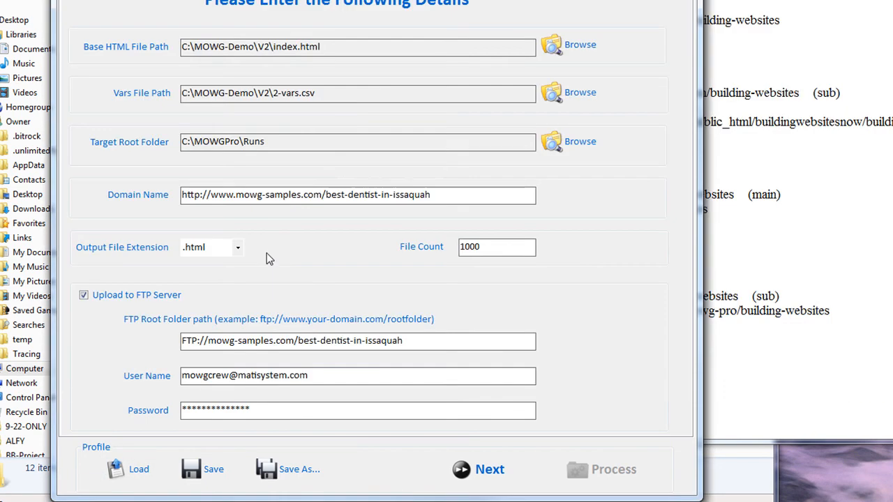
click(711, 209)
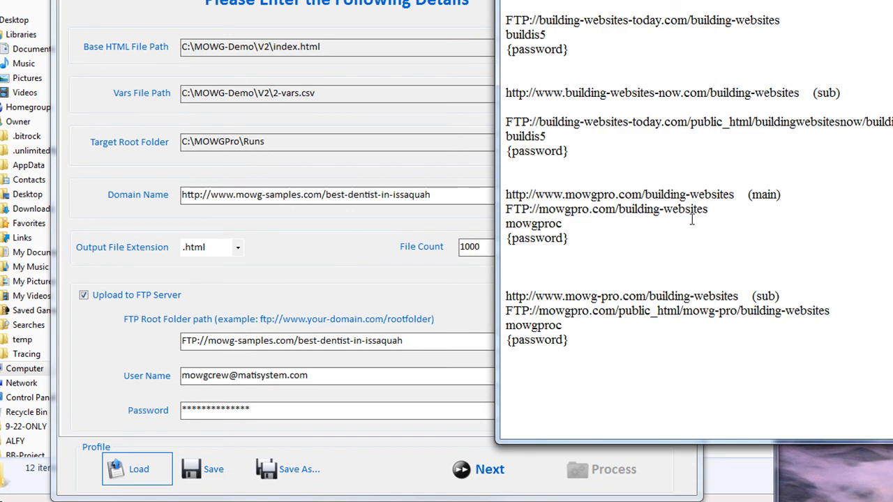
drag(735, 195, 506, 195)
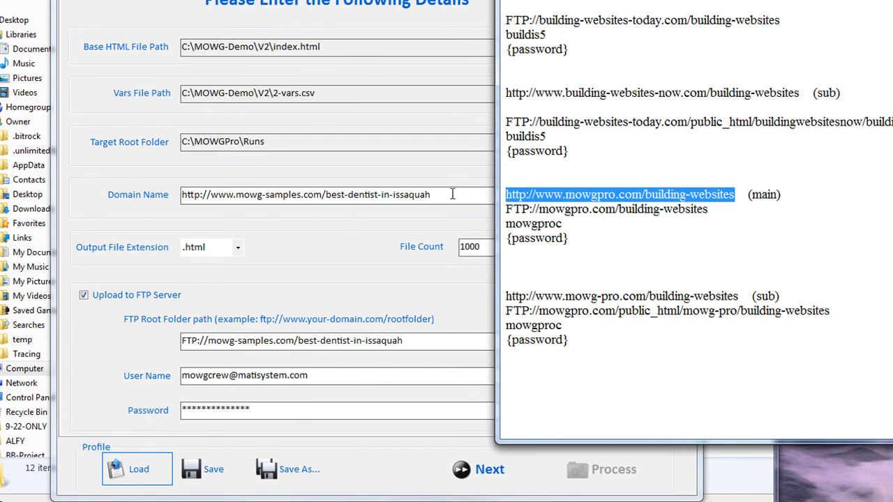
drag(452, 195, 115, 200)
key(ctrl+v)
Step: Replace the FTP root folder path with FTP://mowgpro.com/building-websites, copied from the notes for the main site
click(419, 340)
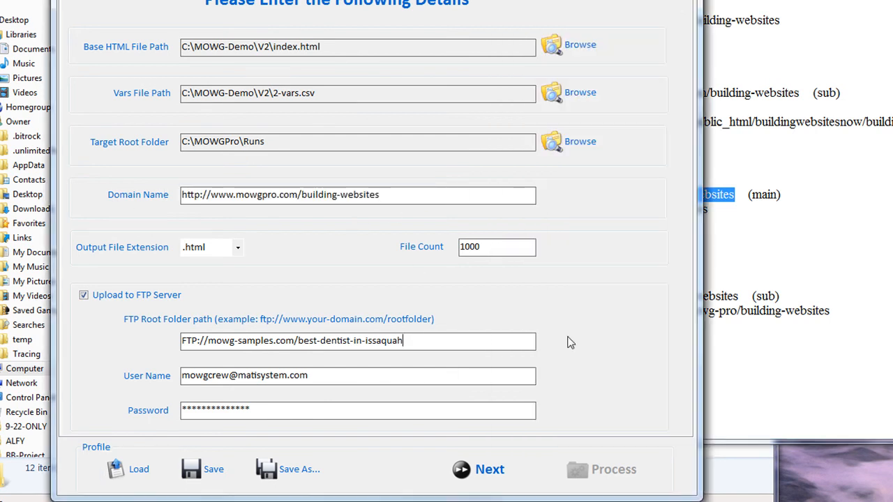
click(768, 240)
drag(710, 209, 505, 210)
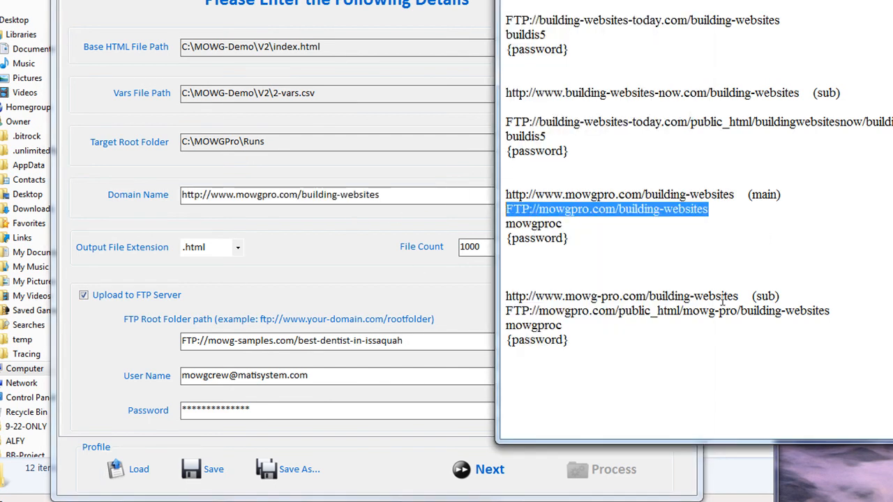
click(412, 341)
key(ctrl+a)
key(ctrl+v)
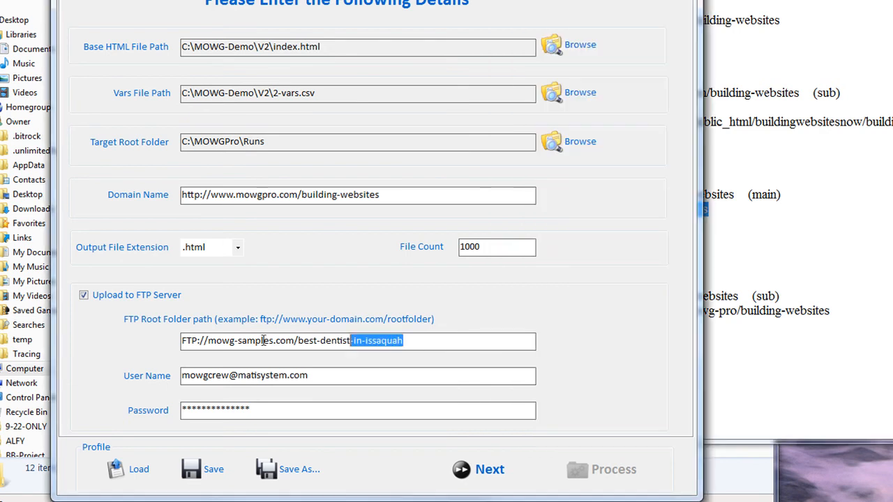
Step: Replace the FTP user name with the login name noted for the mowgpro.com main site and save the 2-MOWGPRO-main.pfl profile
click(361, 376)
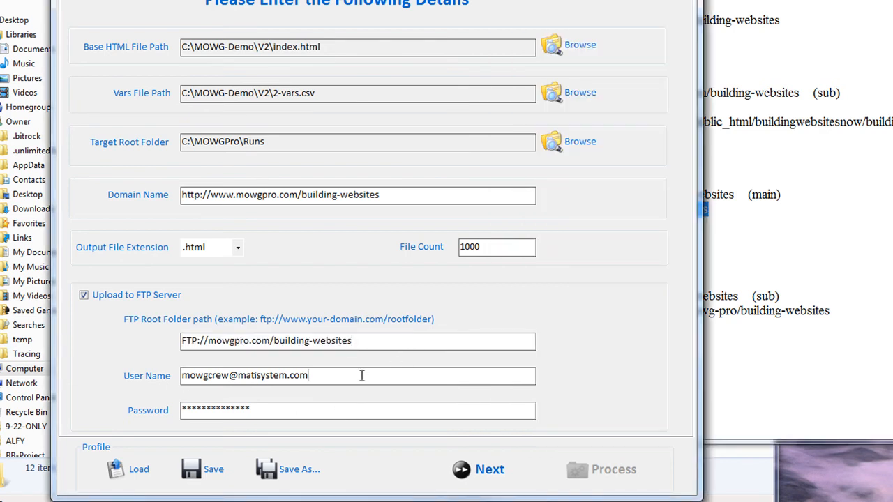
click(829, 280)
drag(569, 223, 505, 224)
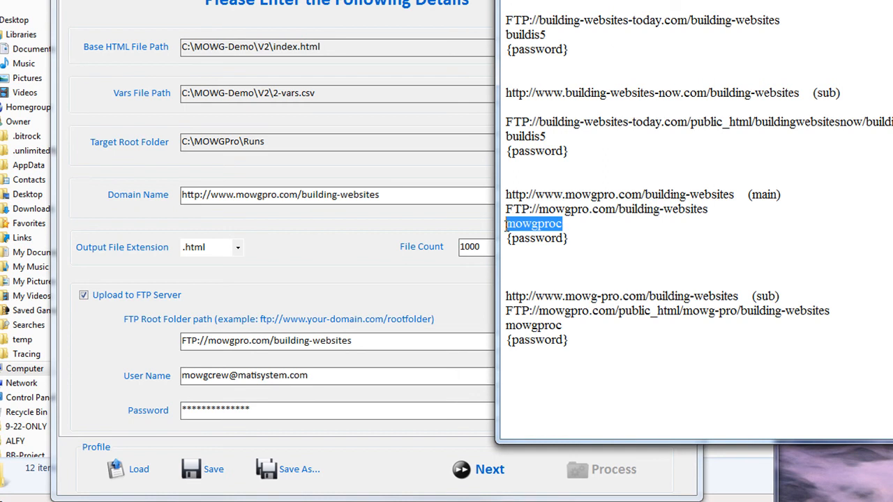
click(330, 380)
key(ctrl+a)
key(ctrl+v)
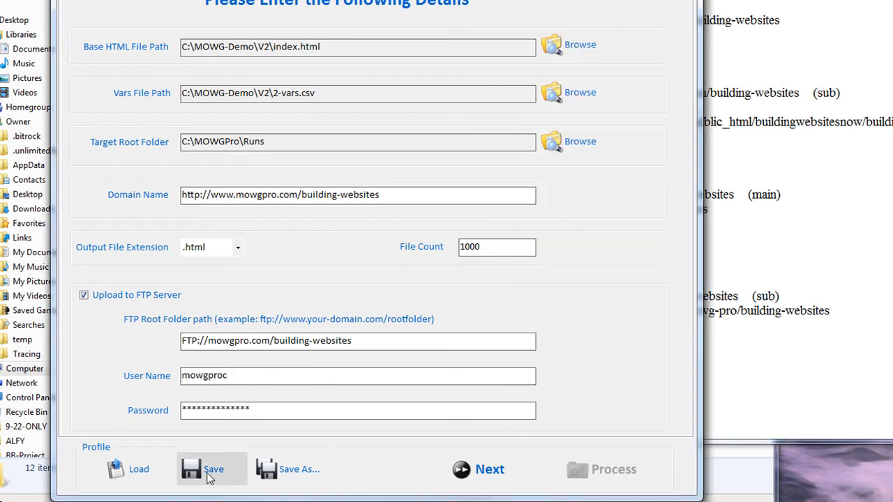
click(136, 470)
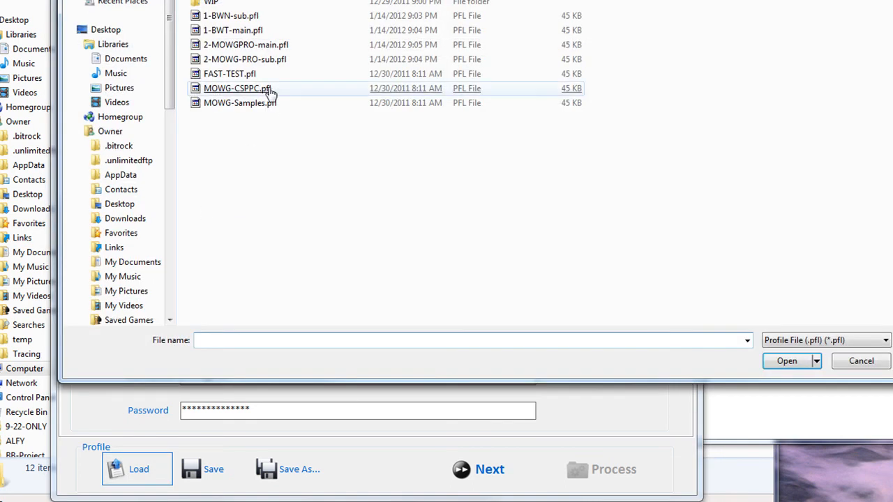
double_click(342, 61)
click(872, 239)
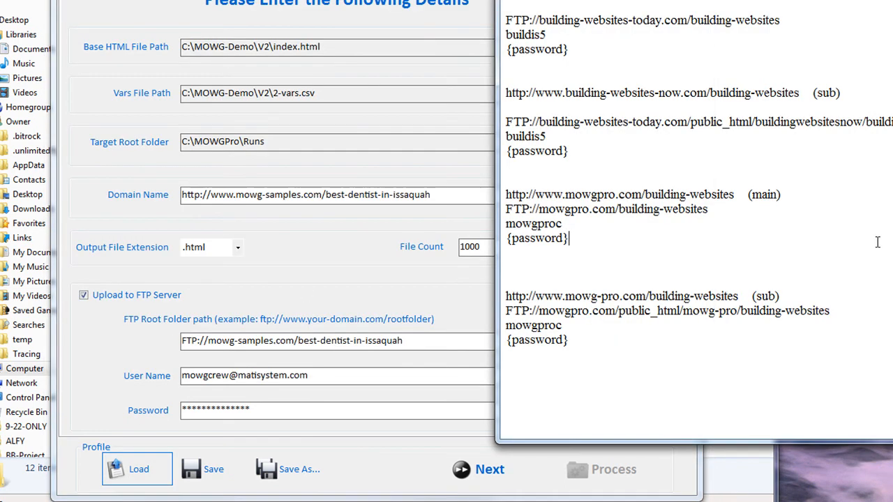
drag(740, 297, 505, 296)
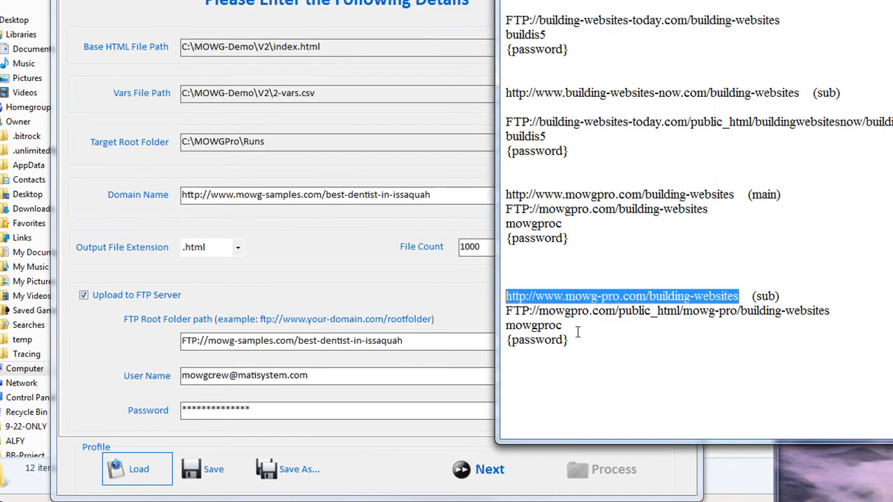
triple_click(446, 195)
key(ctrl+v)
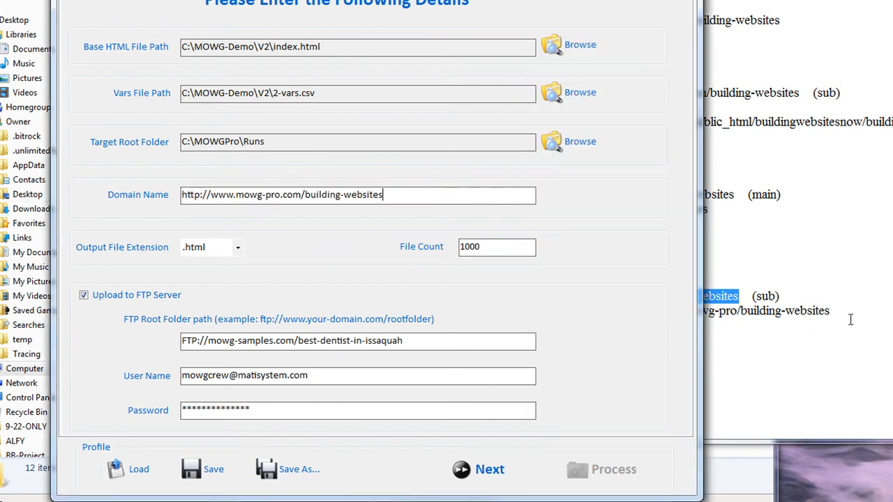
Step: Replace the FTP root folder path with FTP://mowgpro.com/public_html/mowg-pro/building-websites, copied from the notes for the sub site
drag(830, 312, 504, 311)
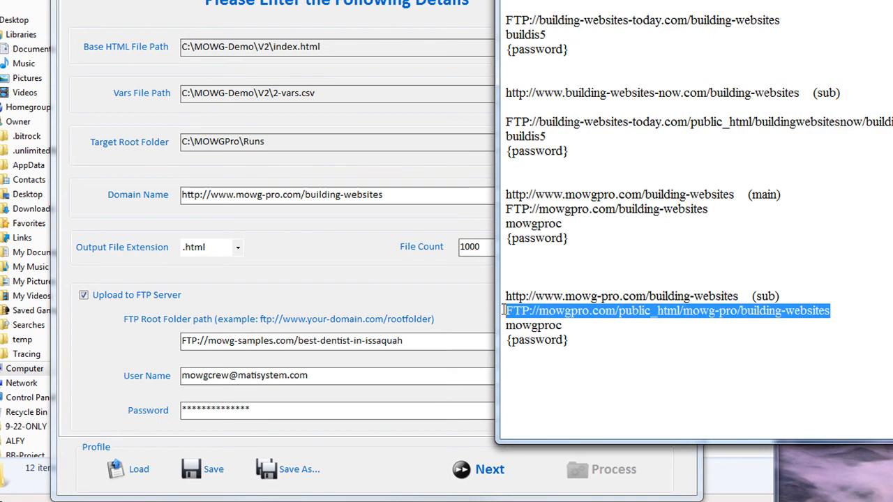
triple_click(421, 339)
key(ctrl+v)
Step: Replace the FTP user name with the login name noted for the mowg-pro.com sub site and save the 2-MOWG-PRO-sub.pfl profile
click(731, 352)
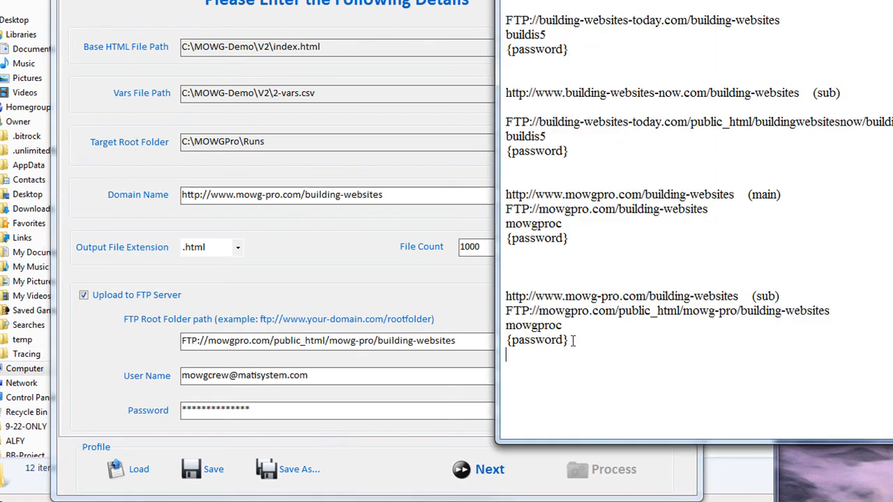
drag(566, 325, 503, 326)
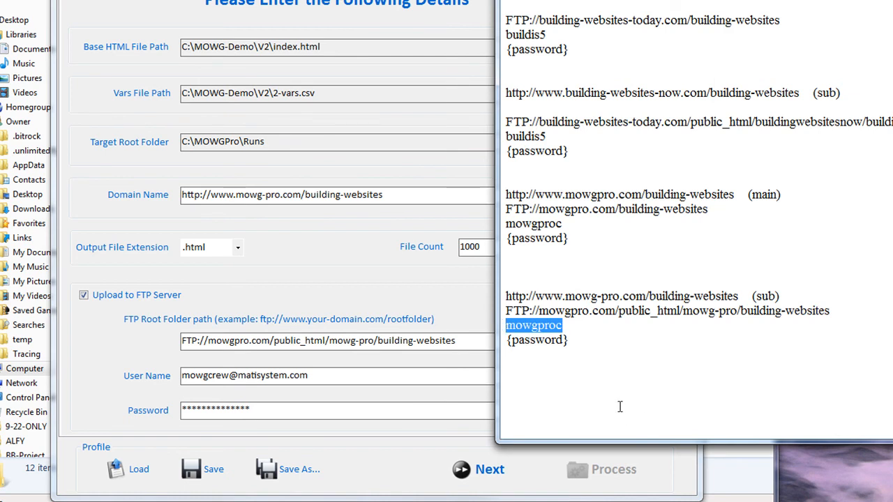
triple_click(335, 375)
key(ctrl+v)
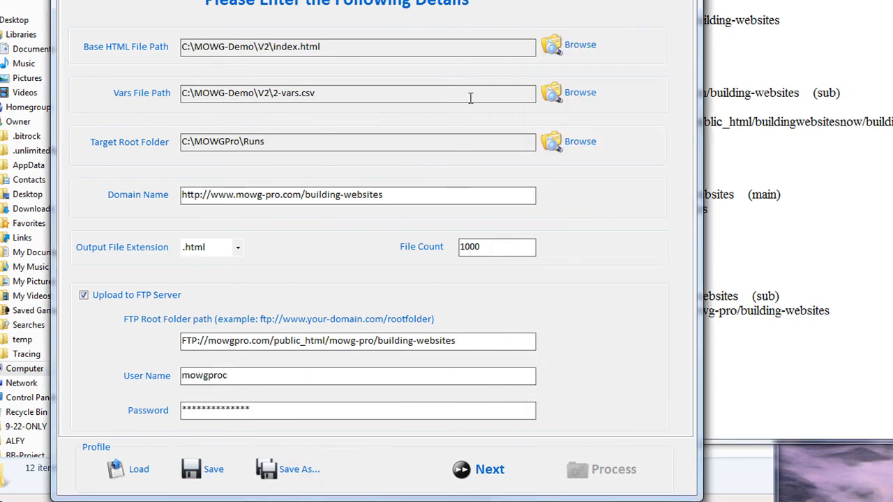
Step: Load the 1-BWN-sub.pfl and 1-BWT-main.pfl profiles one after the other and check their domain and FTP settings
click(139, 474)
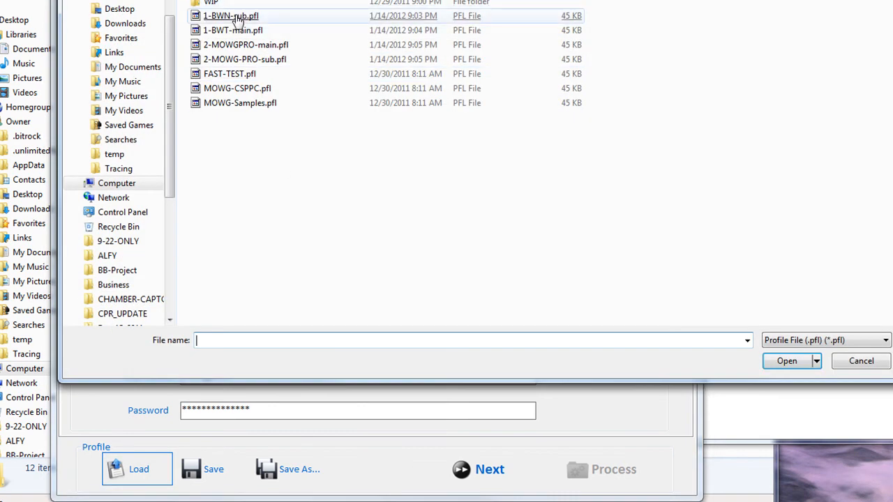
double_click(239, 17)
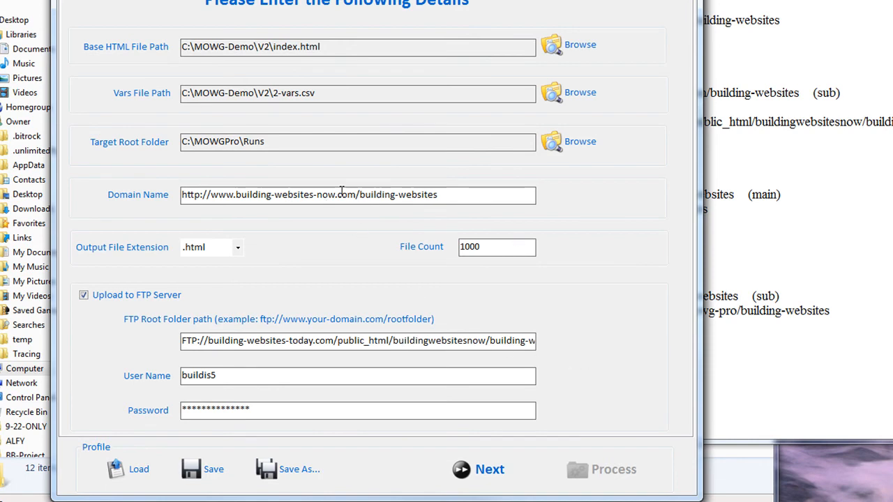
click(137, 474)
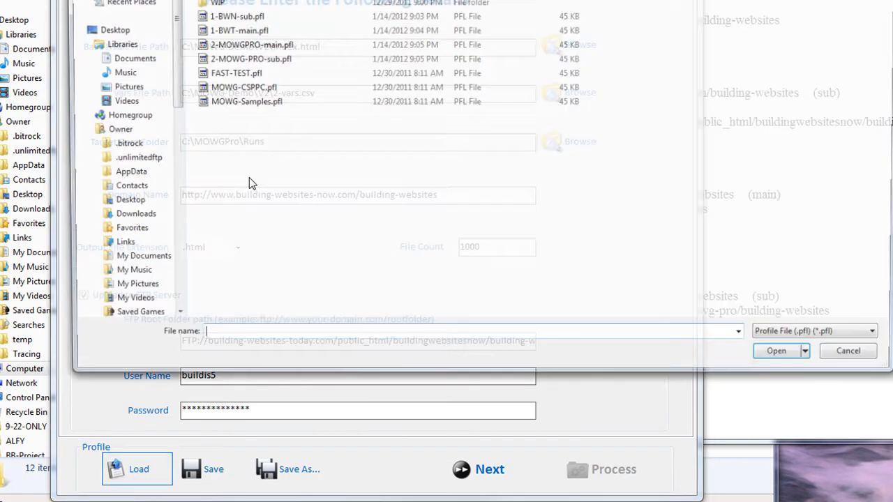
double_click(237, 31)
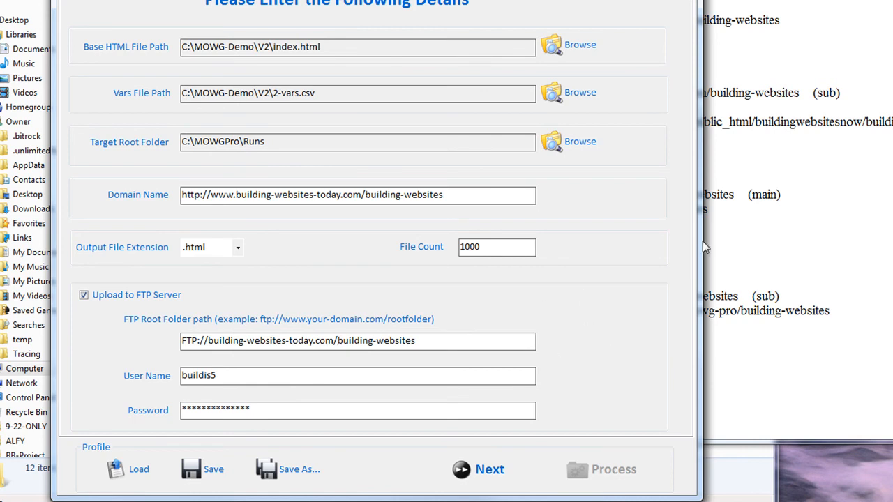
Step: In the notes, insert public_html/, copied from the sub site's path, before building-websites in the building-websites-today.com main FTP path
click(779, 14)
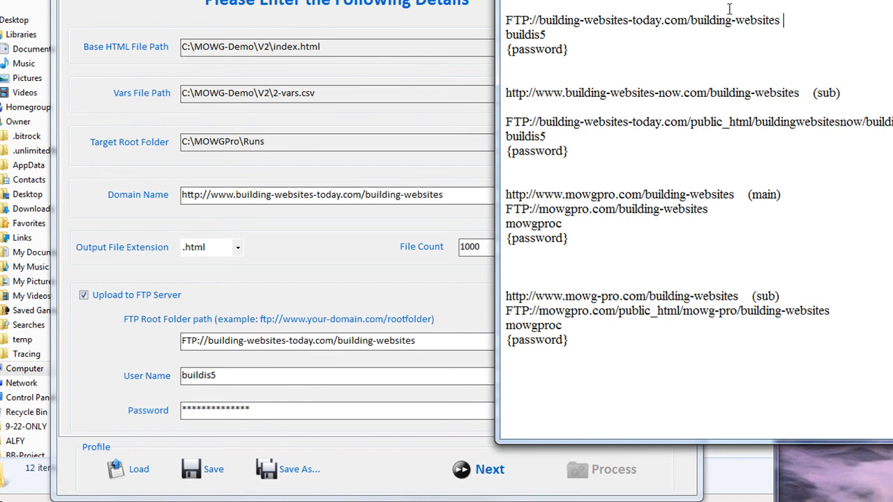
click(690, 20)
drag(755, 122, 689, 122)
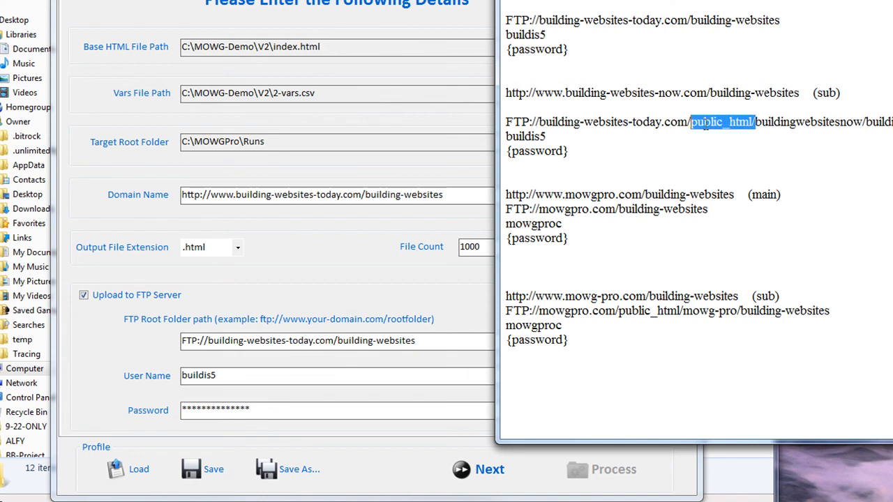
right_click(722, 125)
click(751, 171)
click(690, 19)
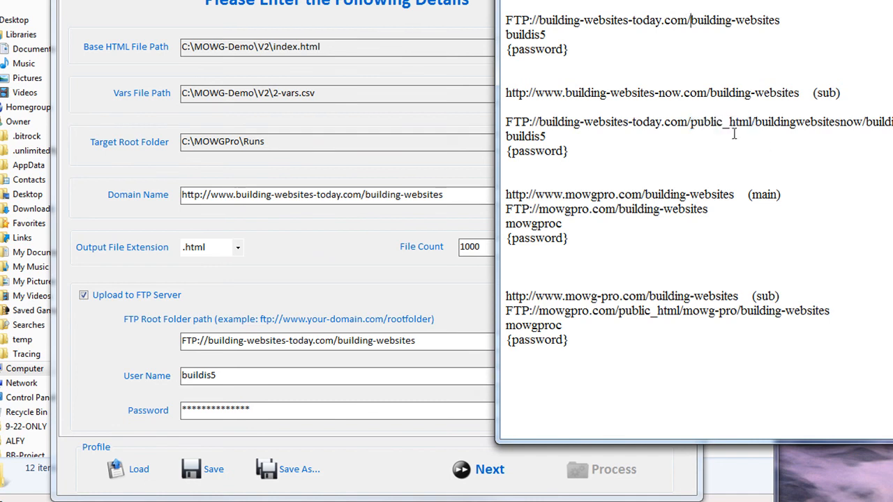
key(ctrl+v)
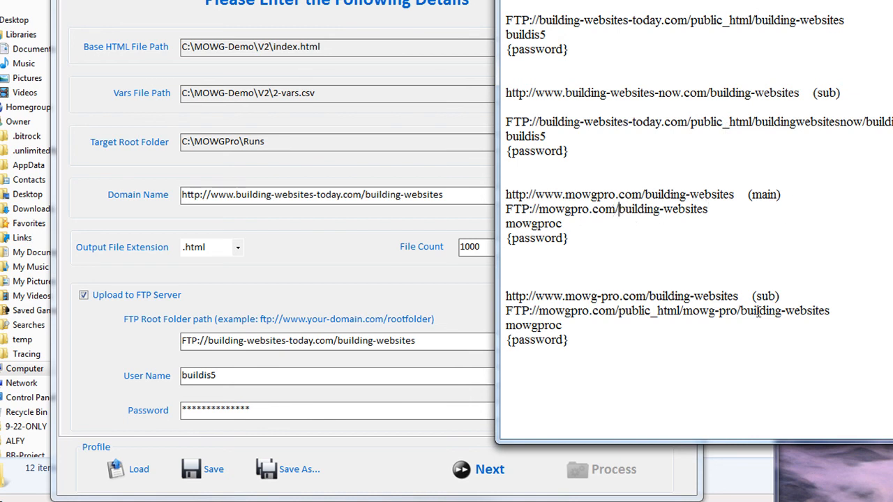
Step: Insert public_html/ before building-websites in the mowgpro.com main site's FTP path, save the notes file and close it
key(ctrl+v)
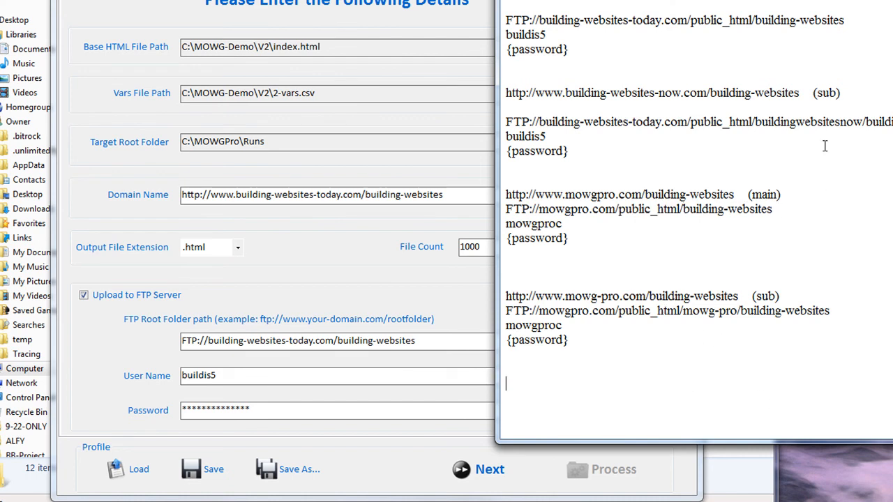
click(513, 0)
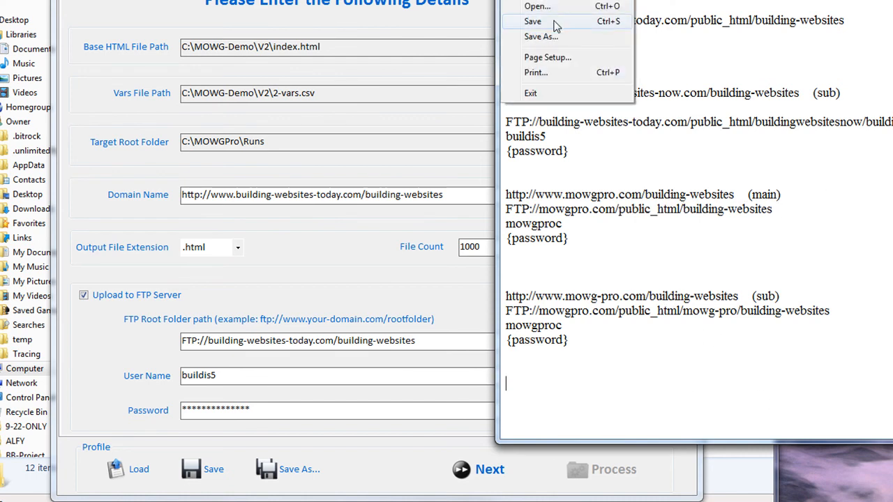
click(554, 24)
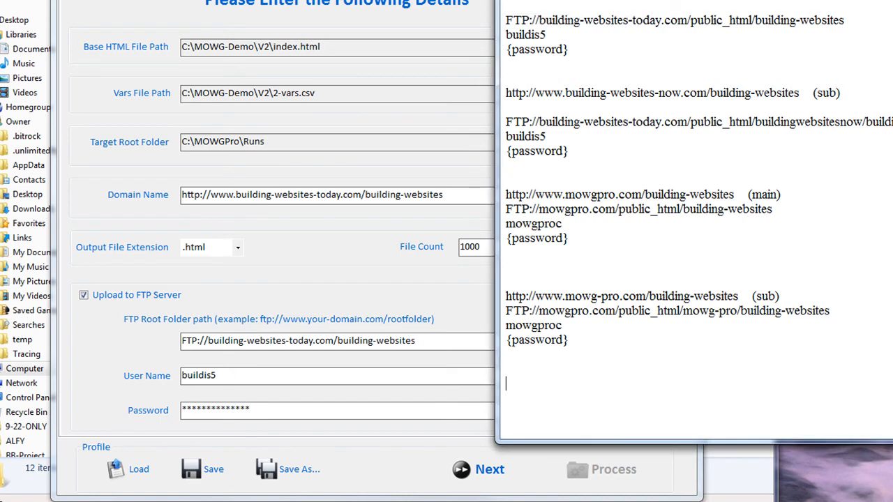
key(alt+F4)
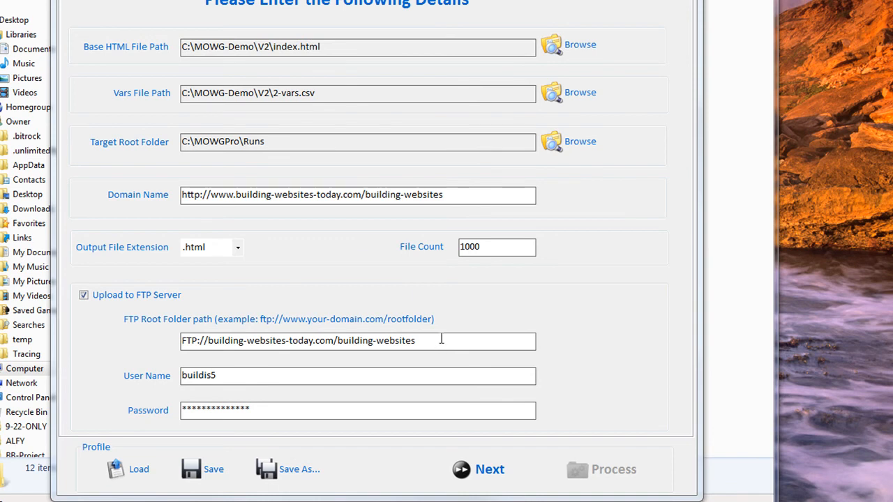
Step: Set the FTP root folder path to FTP://building-websites-today.com/public_html/building-websites by inserting public_html/, and save the 1-BWT-main.pfl profile
key(ctrl+v)
click(481, 341)
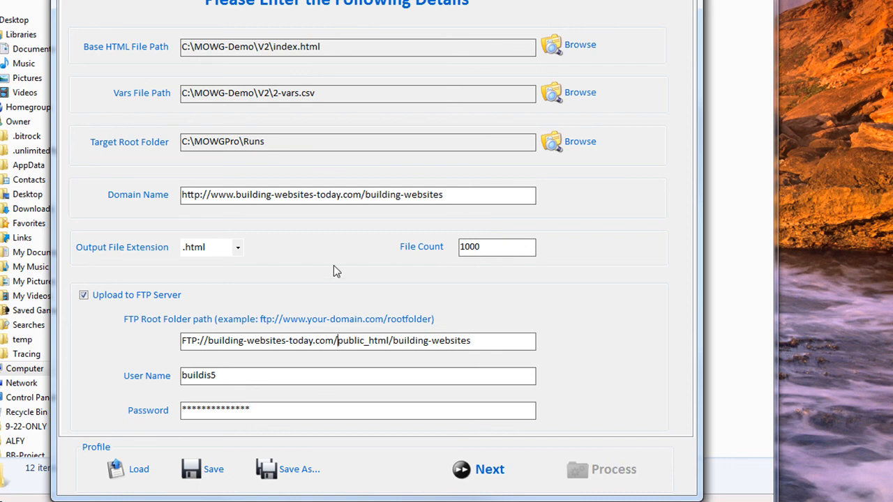
key(Left)
key(Right)
key(Right)
key(Right)
key(Right)
key(Right)
key(Right)
key(Right)
key(Right)
key(Right)
key(Right)
key(Right)
key(Right)
key(Right)
key(Right)
click(214, 479)
Step: Load the 1-BWN-sub.pfl profile, test its copied domain address in the web browser and return to the profile form
click(134, 470)
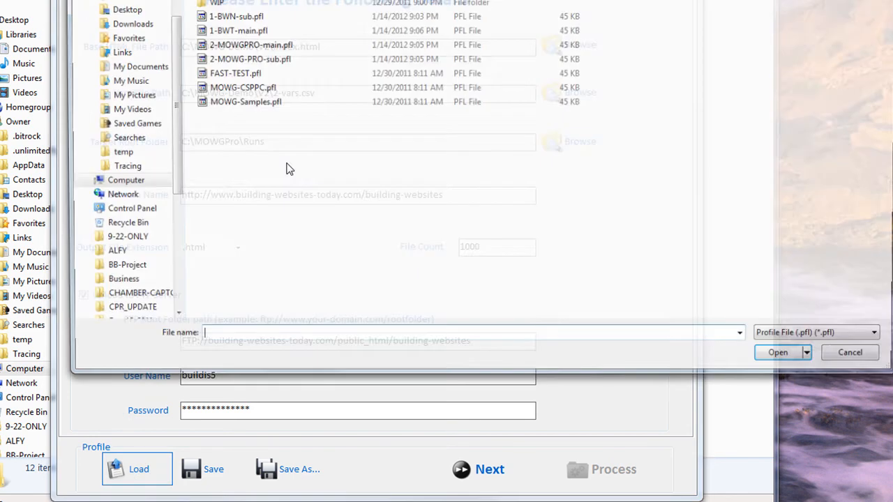
double_click(240, 17)
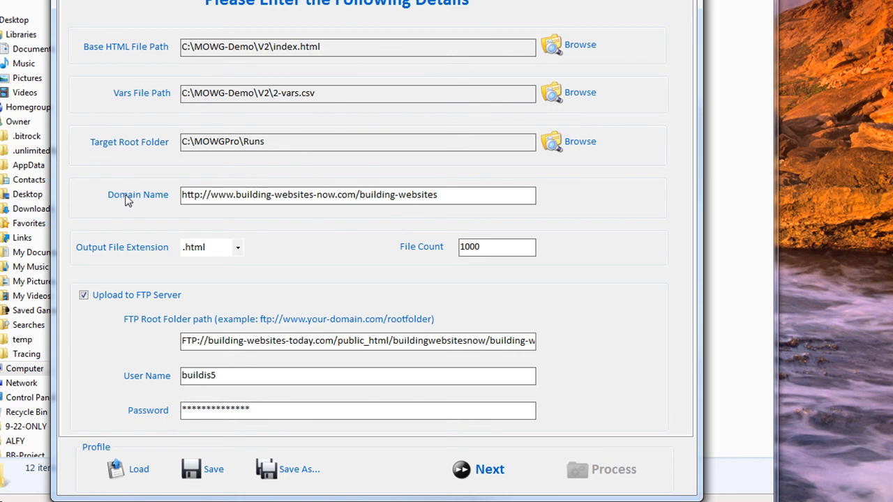
drag(443, 197, 180, 196)
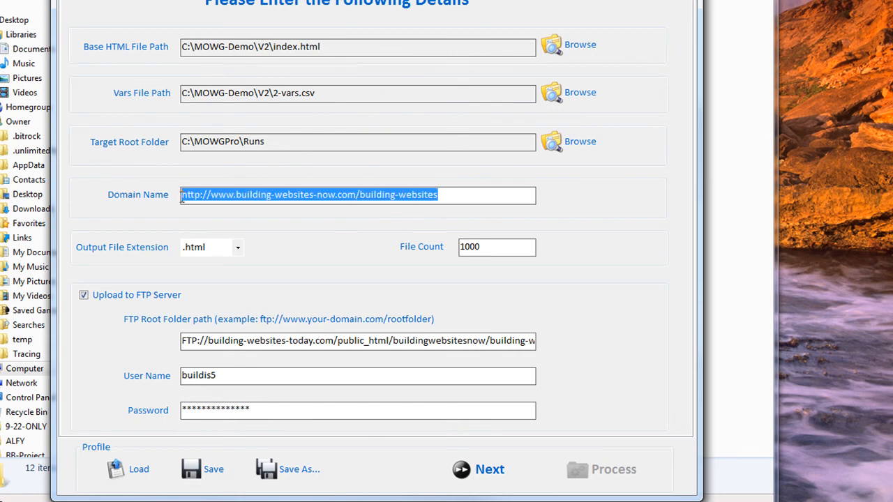
right_click(206, 194)
click(248, 244)
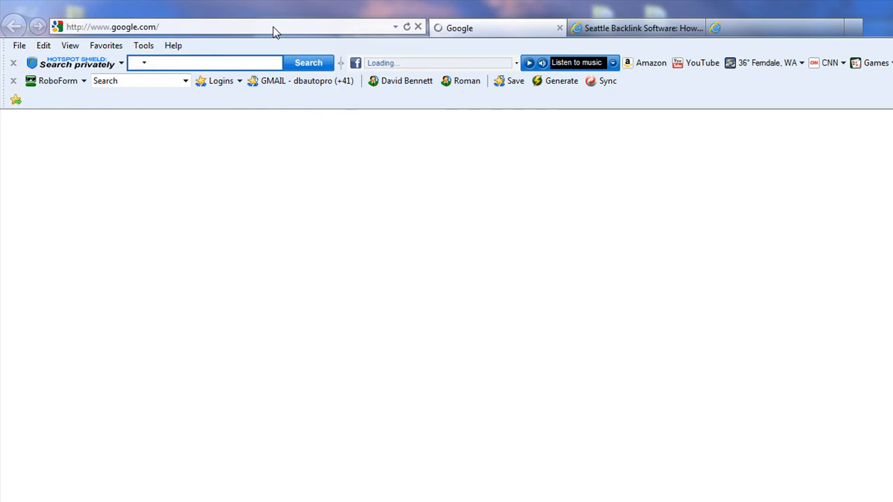
right_click(272, 27)
click(307, 87)
key(Return)
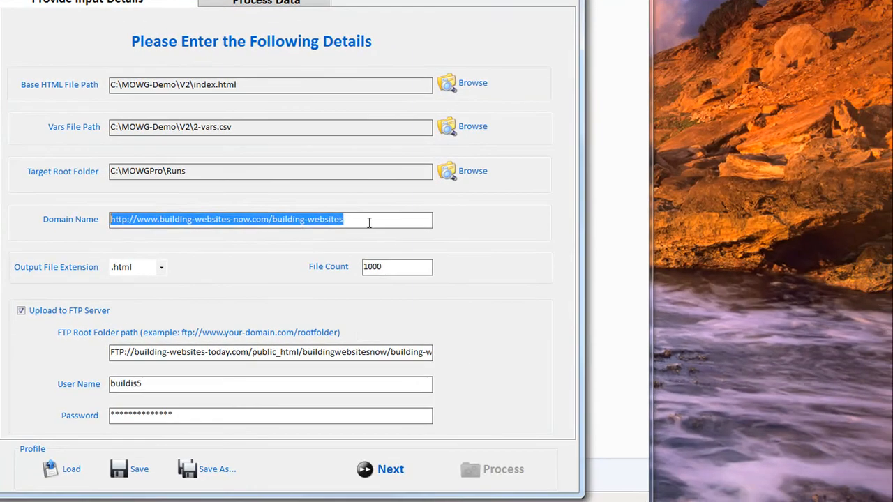
click(368, 221)
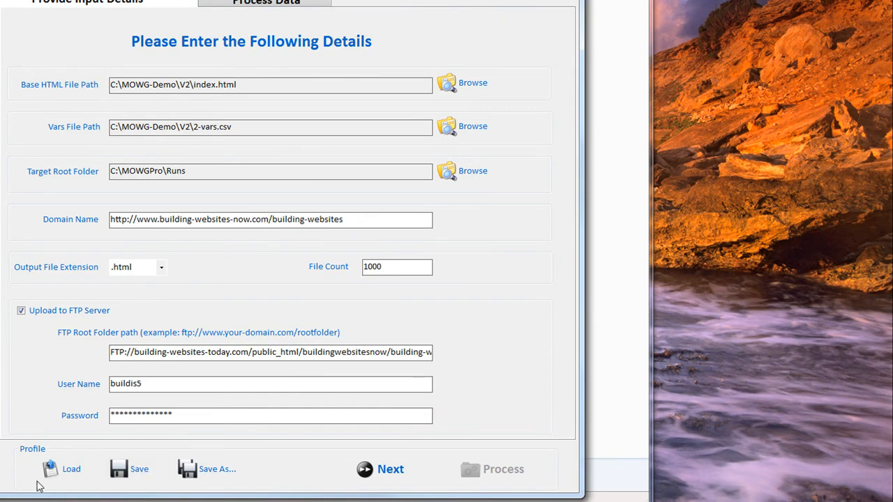
Step: Load the 2-MOWGPRO-main.pfl profile, insert public_html/ before building-websites in its FTP root folder path and save the profile
click(71, 473)
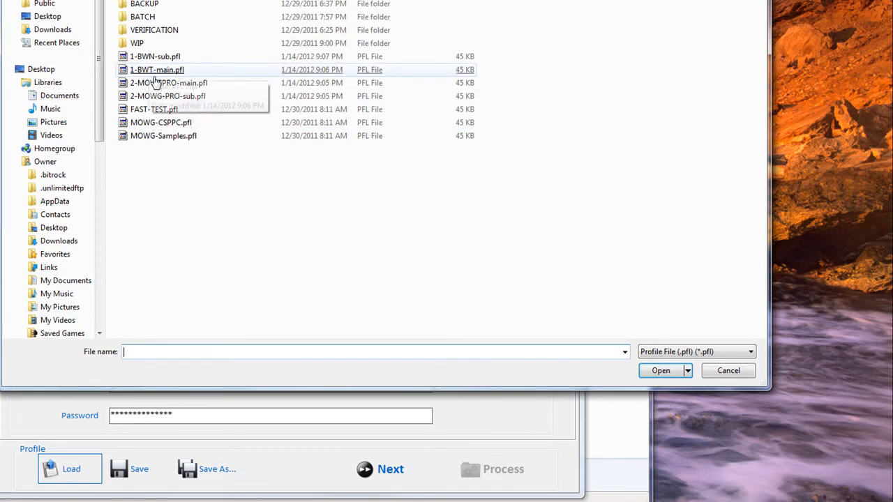
double_click(160, 82)
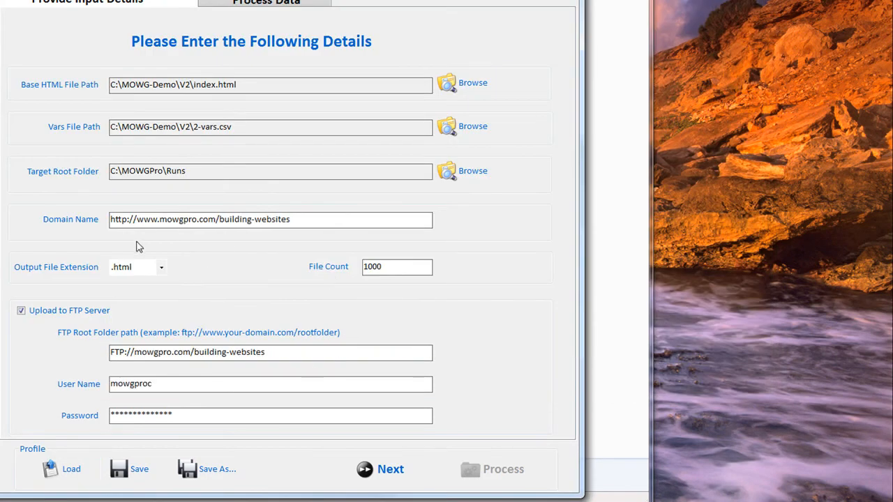
click(196, 354)
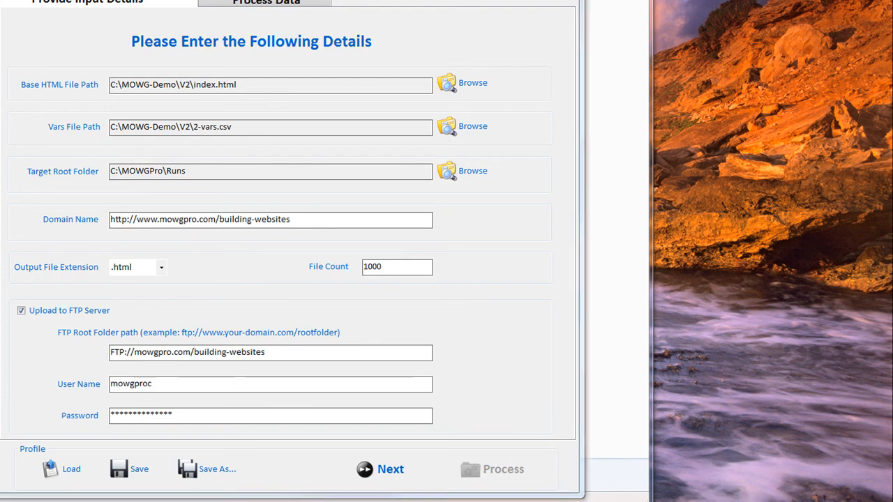
key(ctrl+v)
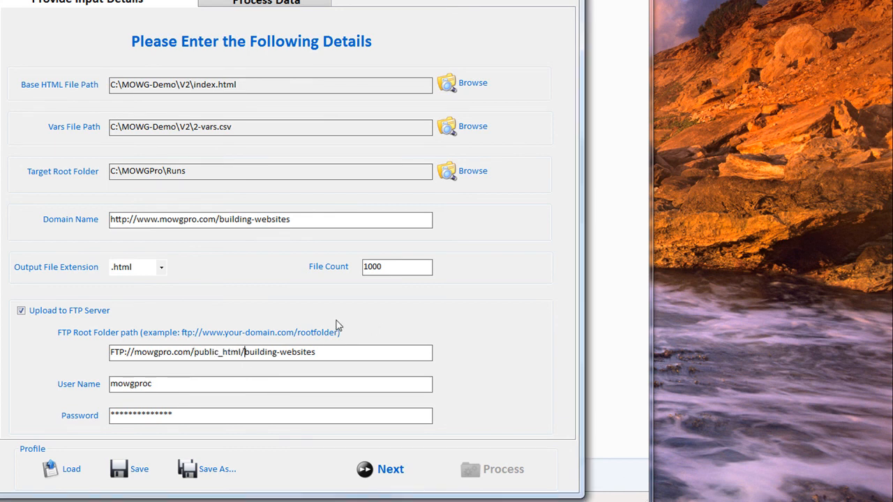
click(198, 352)
click(346, 354)
click(137, 475)
Step: Load the 2-MOWG-PRO-sub.pfl profile and set its file count to 100
click(71, 475)
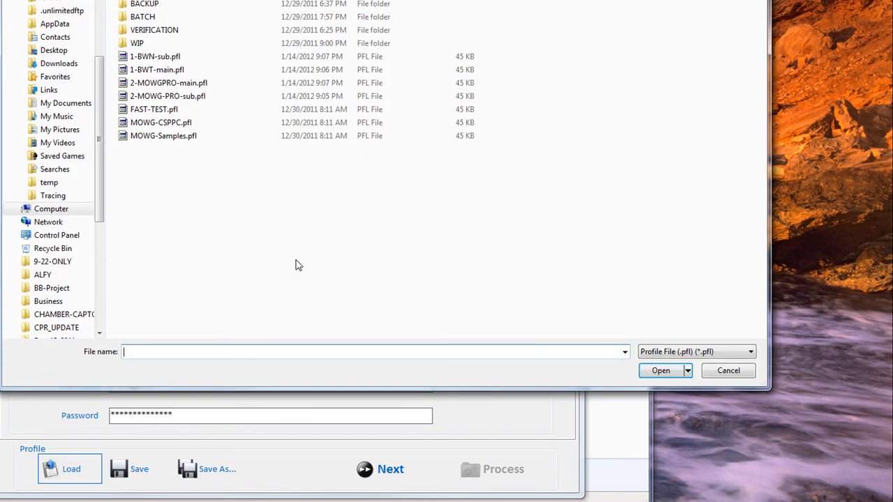
click(166, 97)
double_click(165, 102)
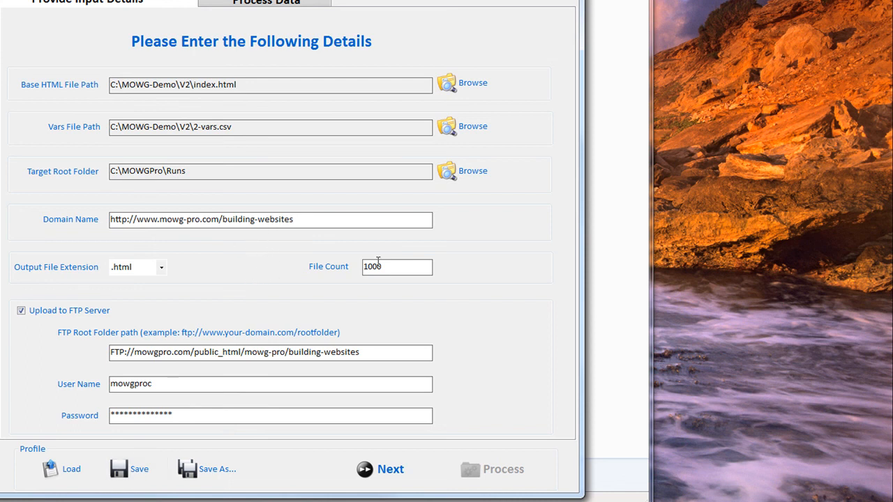
double_click(395, 266)
text(30)
drag(385, 267, 244, 274)
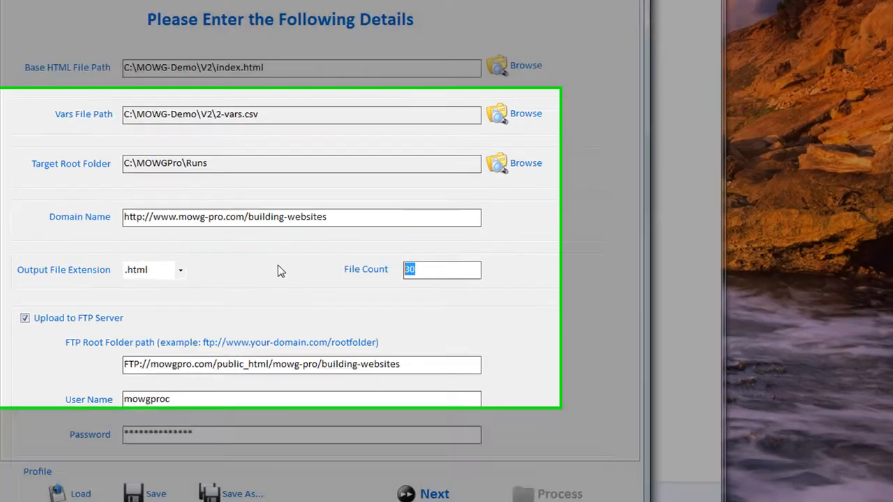
text(100)
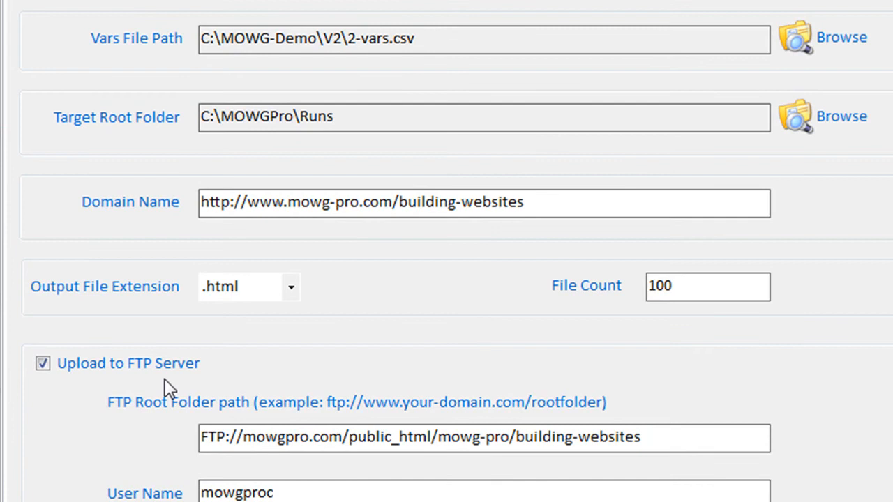
Step: Turn off uploading to the FTP server, review the target root folder and file count, and save the 2-MOWG-PRO-sub.pfl profile
click(44, 364)
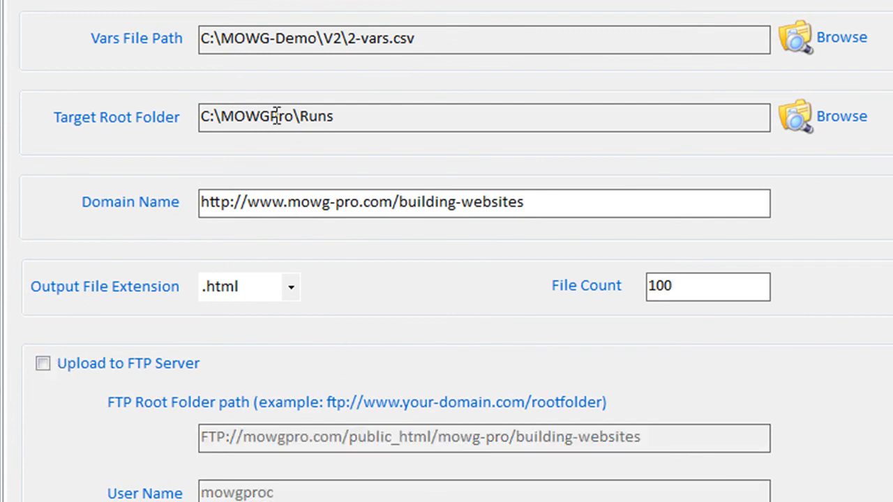
drag(359, 117, 202, 116)
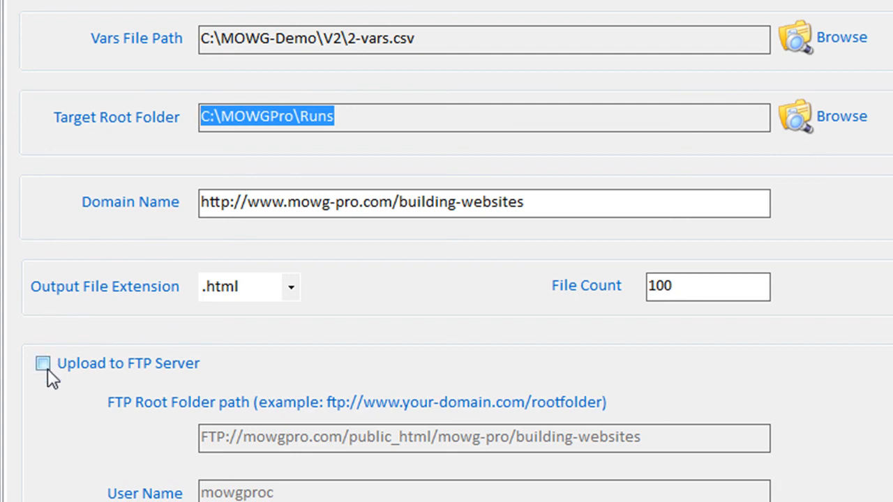
click(350, 119)
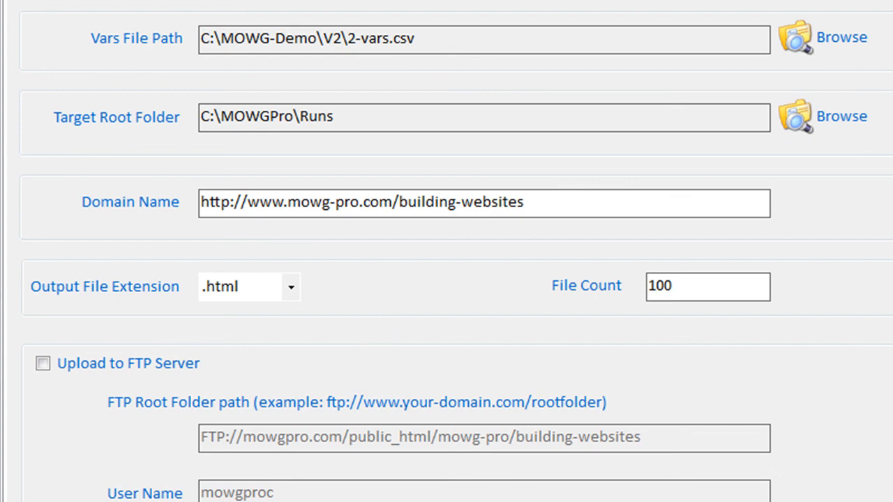
double_click(740, 282)
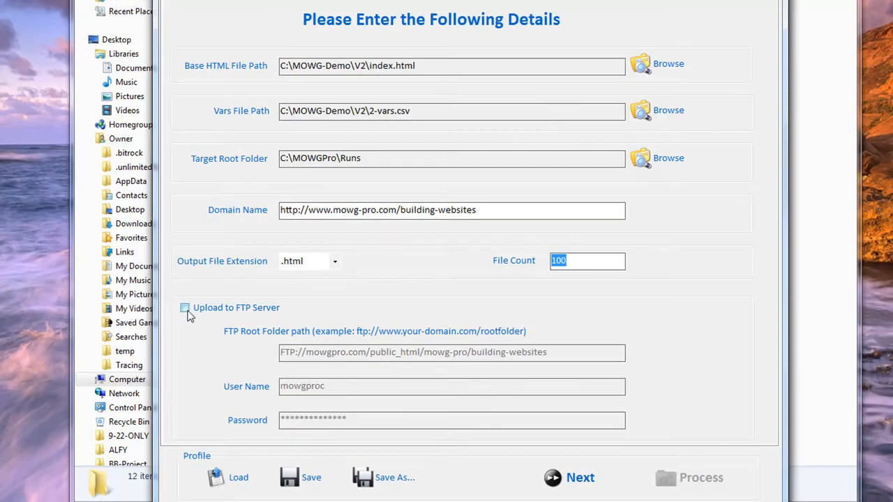
click(581, 260)
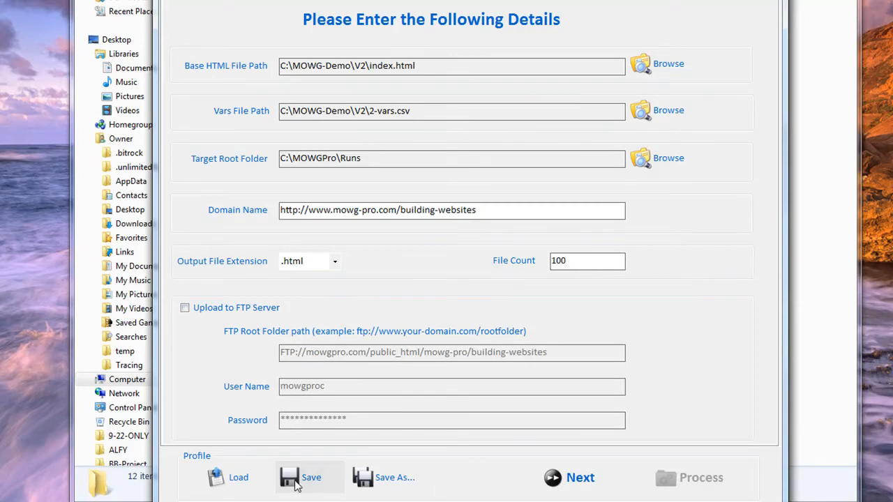
Step: Load the 1-BWN-sub.pfl profile, set its file count to 100 and turn off uploading to the FTP server
click(235, 478)
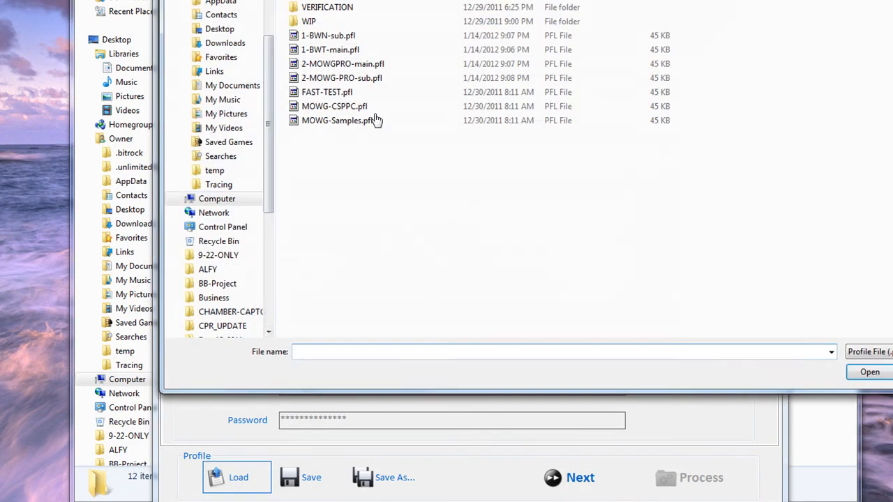
double_click(318, 34)
click(604, 262)
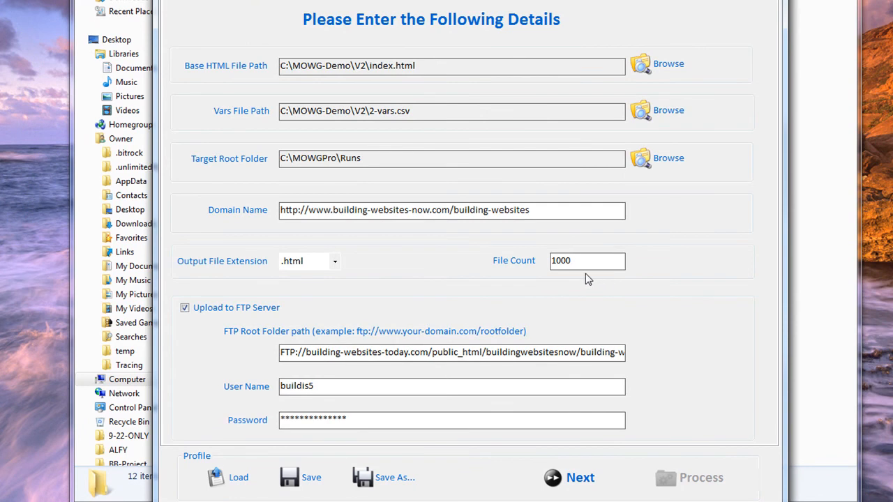
key(BackSpace)
click(184, 307)
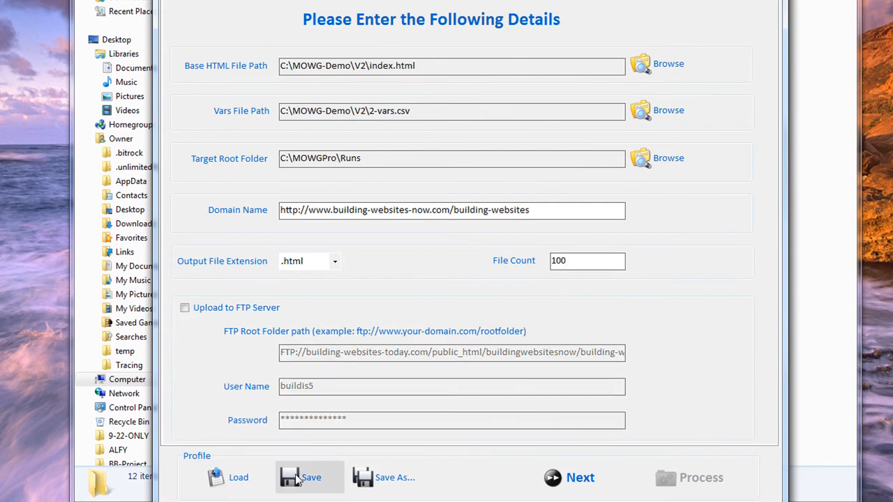
Step: Load the 1-BWT-main.pfl profile, set its file count to 100, turn off uploading to the FTP server and save it
click(237, 479)
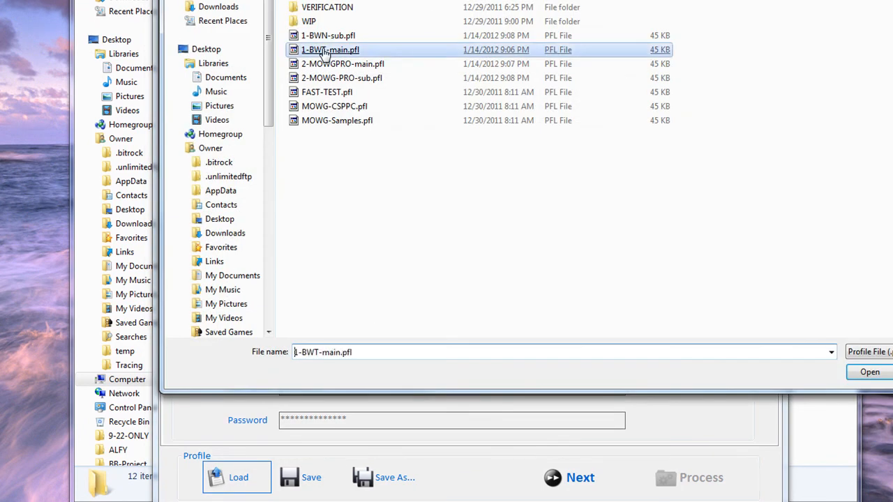
double_click(325, 53)
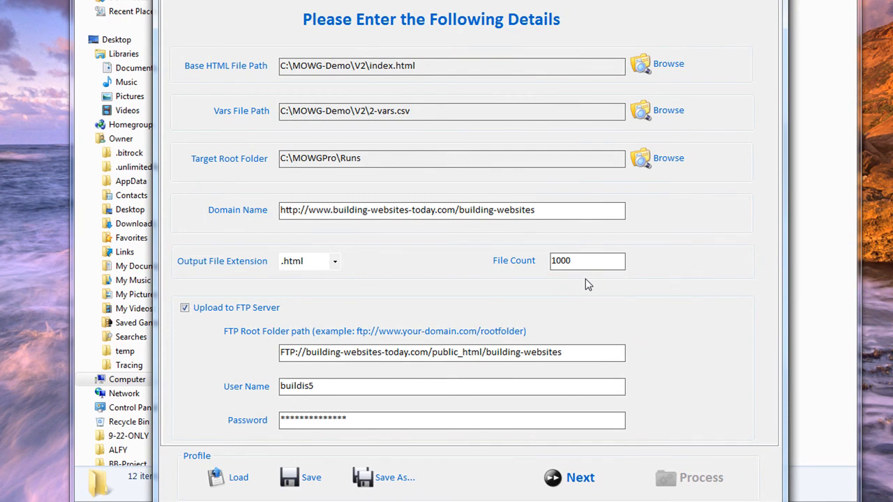
key(BackSpace)
click(184, 307)
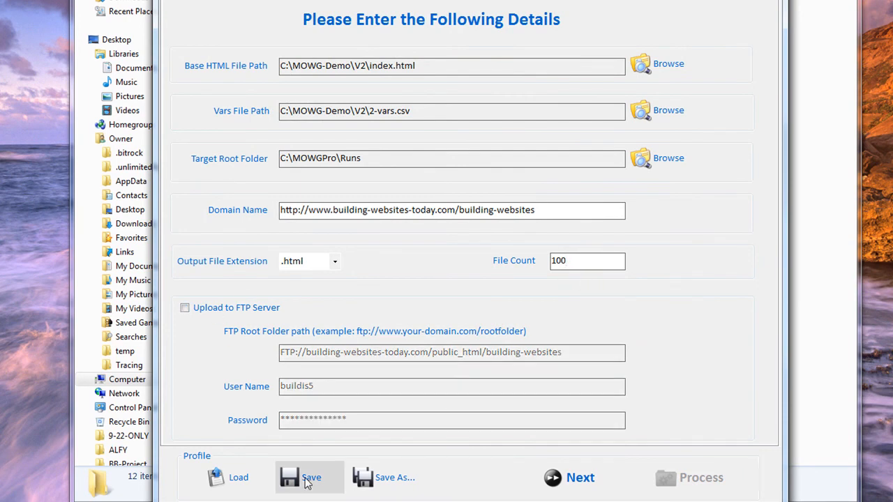
Step: Load the 2-MOWGPRO-main.pfl profile, set its file count to 100, turn off uploading to the FTP server and save it
click(237, 478)
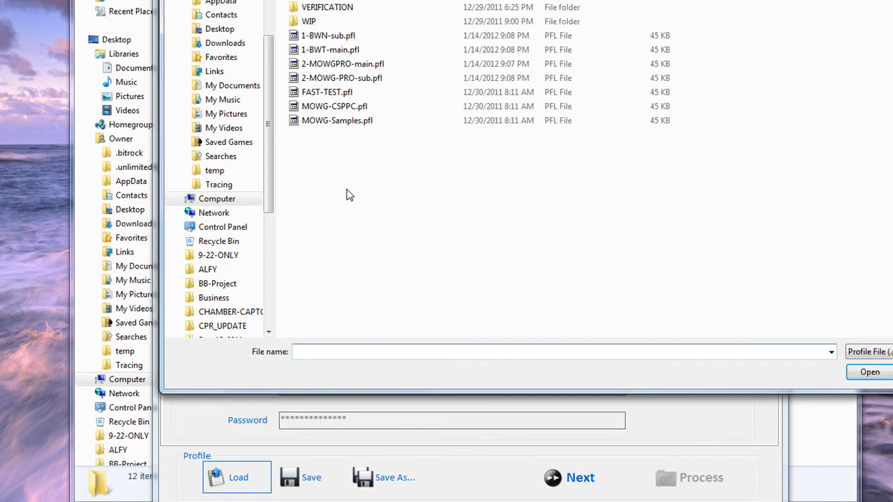
double_click(363, 64)
click(599, 259)
key(BackSpace)
click(184, 309)
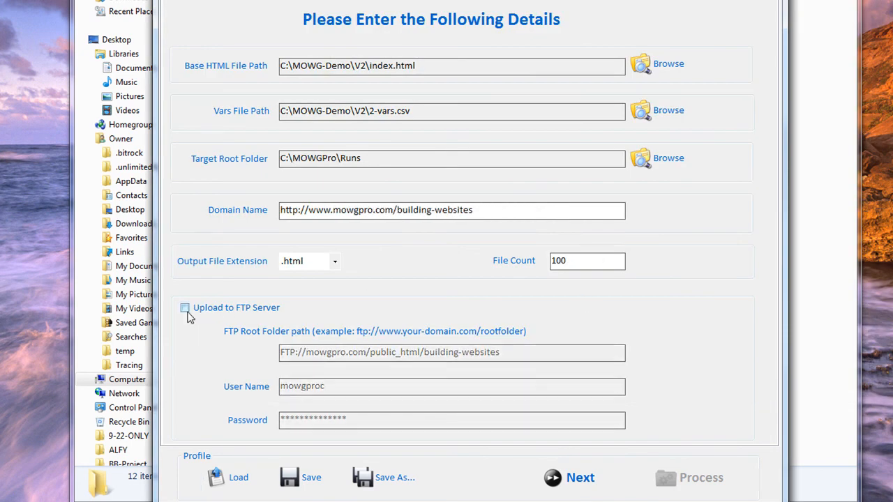
Step: Load the 2-MOWG-PRO-sub.pfl profile to check its settings, save it and close the program
click(236, 480)
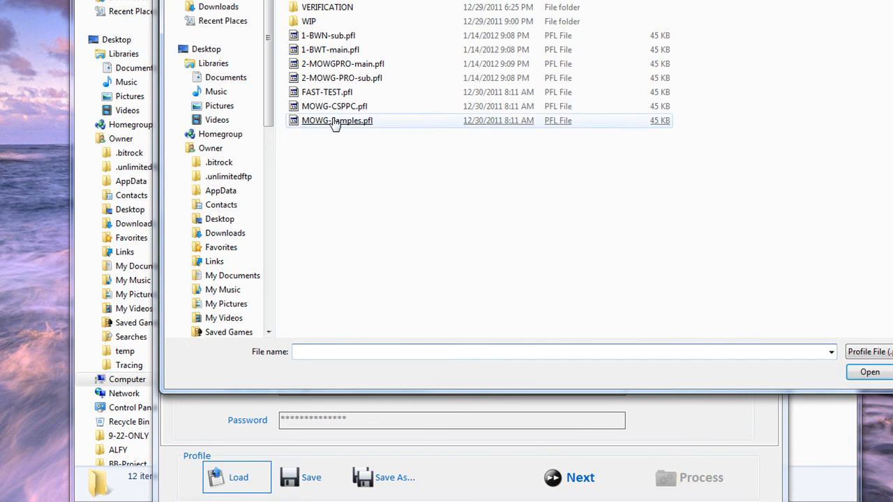
double_click(347, 79)
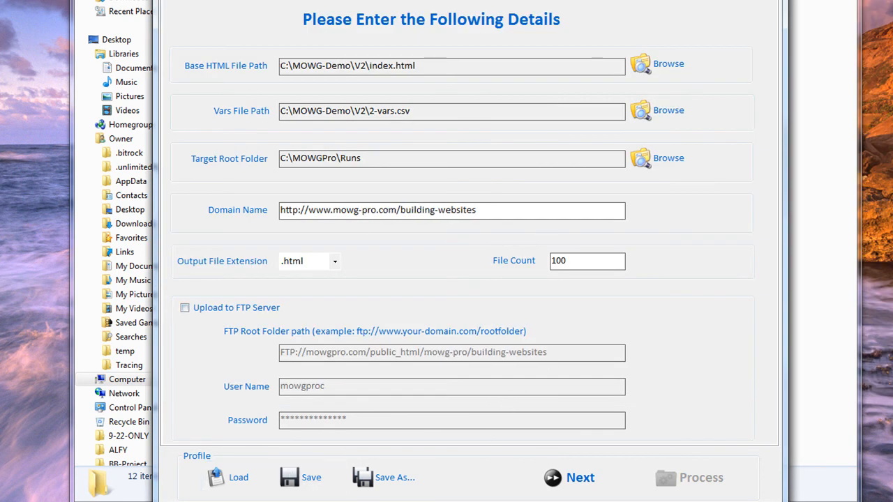
key(alt+F4)
click(574, 235)
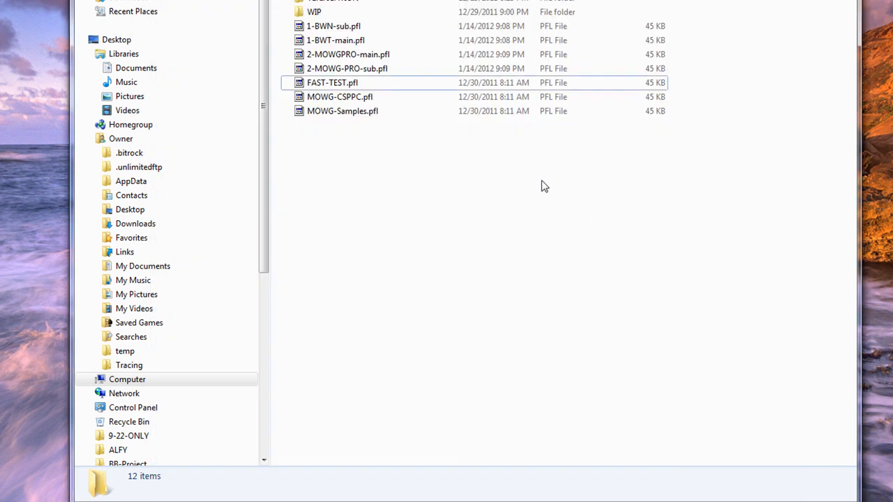
Step: Start MOWG Professional from its desktop shortcut and load the MOWG-Samples.pfl profile
click(341, 120)
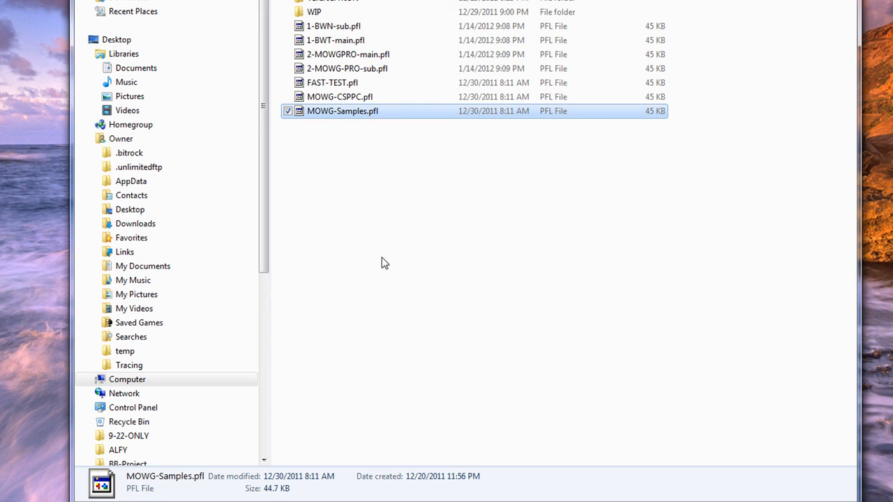
click(350, 194)
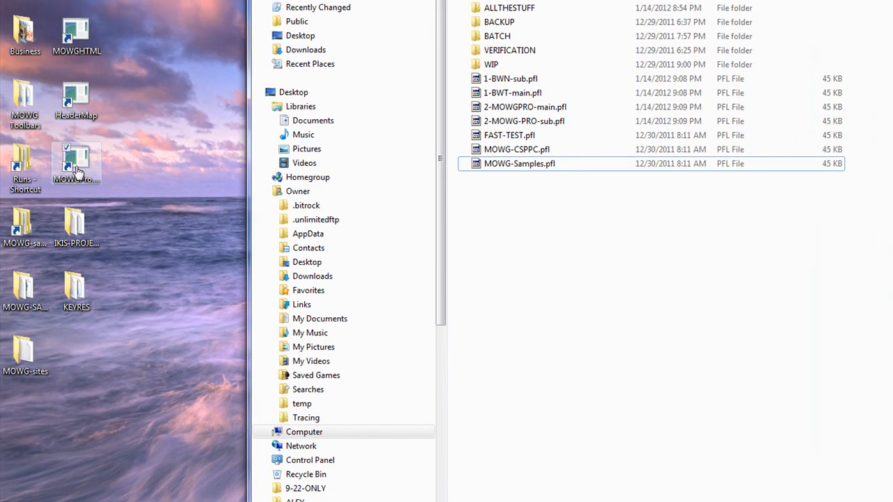
click(29, 154)
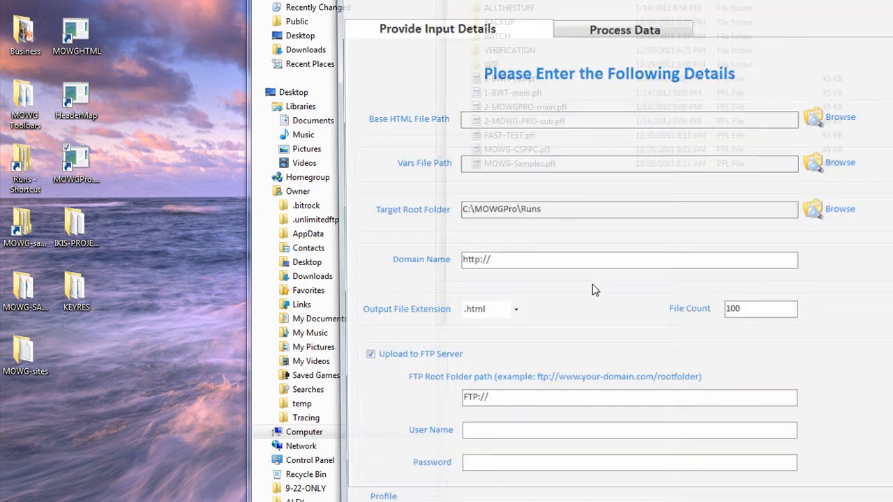
click(767, 501)
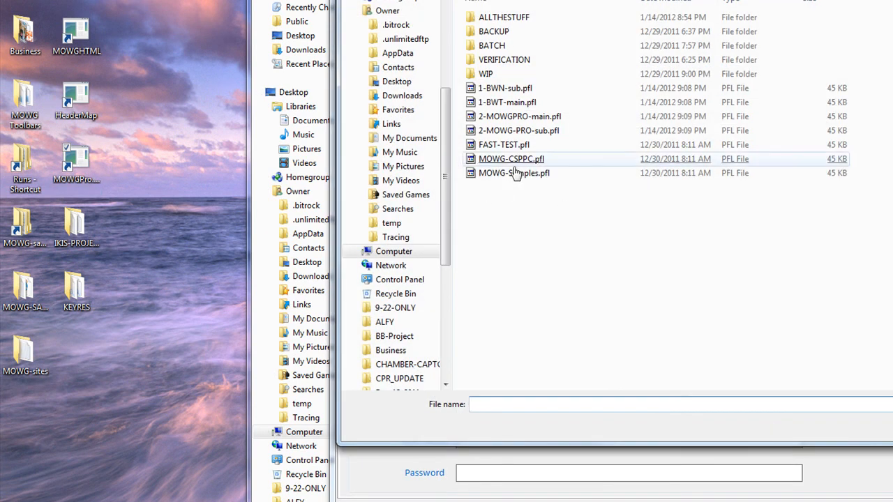
double_click(510, 175)
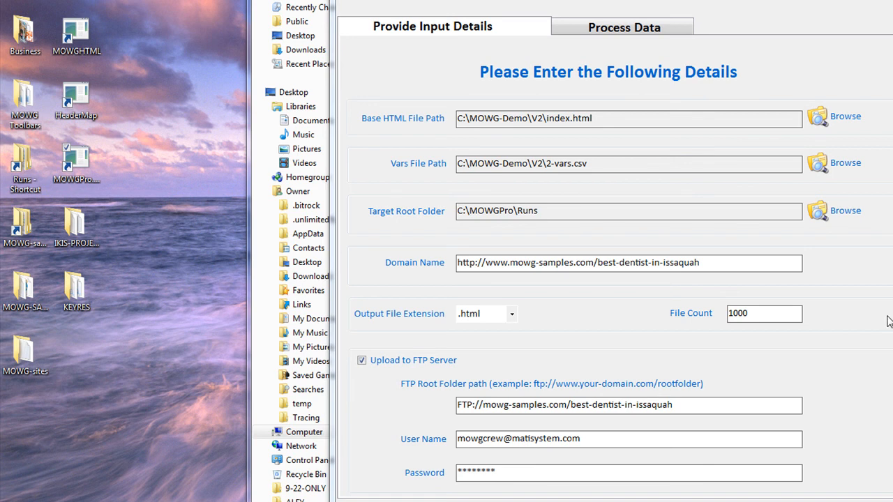
Step: Replace best-dentist-in-issaquah with building-websites in both the domain name and the FTP root folder path
drag(725, 262, 594, 264)
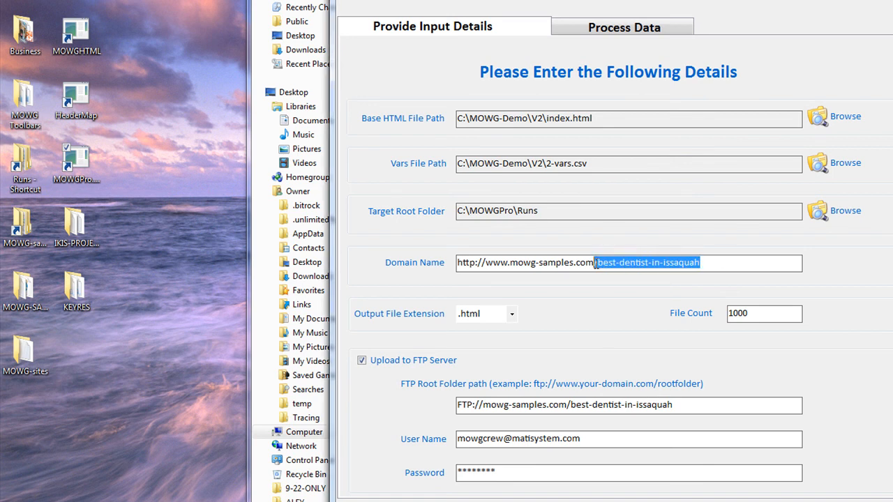
right_click(594, 264)
click(632, 319)
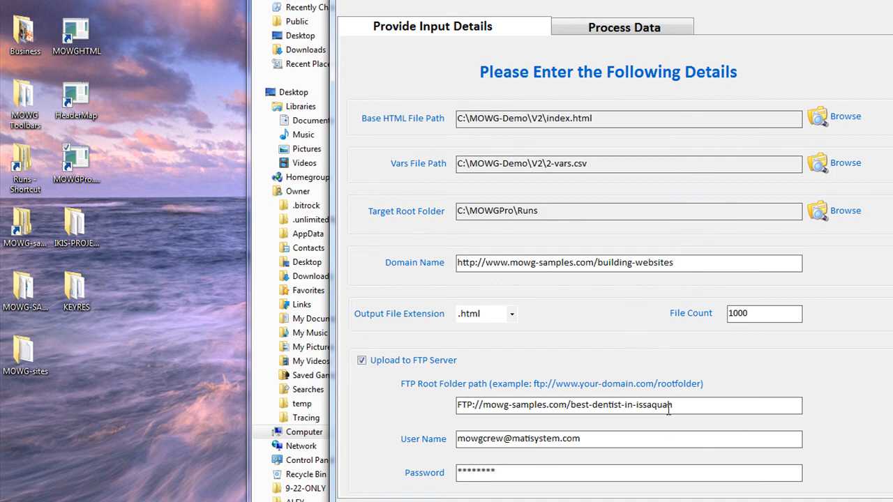
drag(682, 405, 567, 405)
key(Delete)
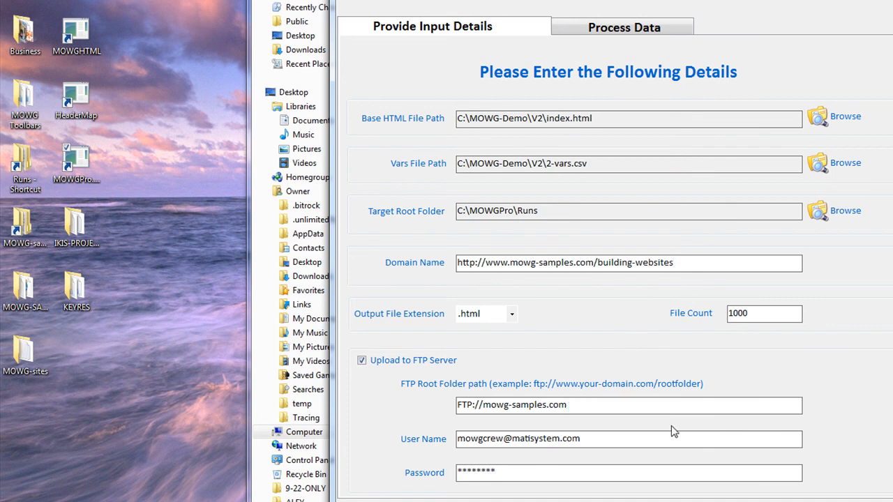
text(/)
text(building-websites)
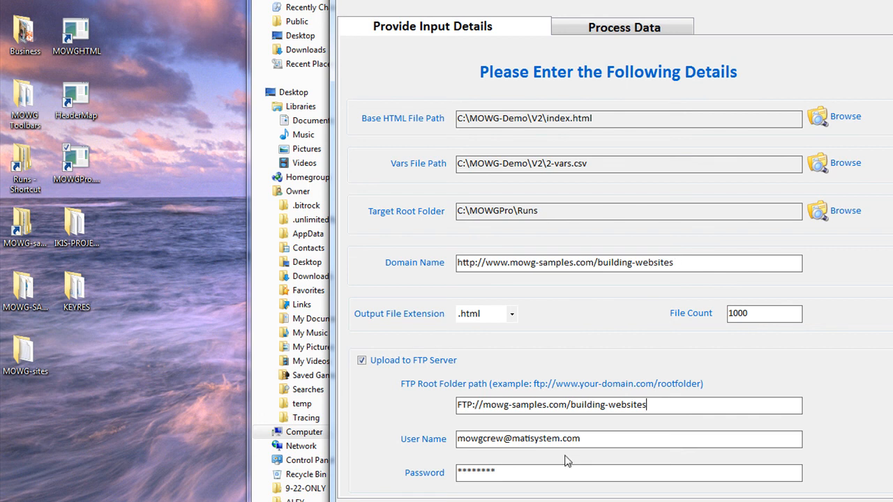
Step: Examine the MOWG-Samples profile's FTP root folder path and its user name and password fields
click(570, 405)
drag(590, 439, 455, 438)
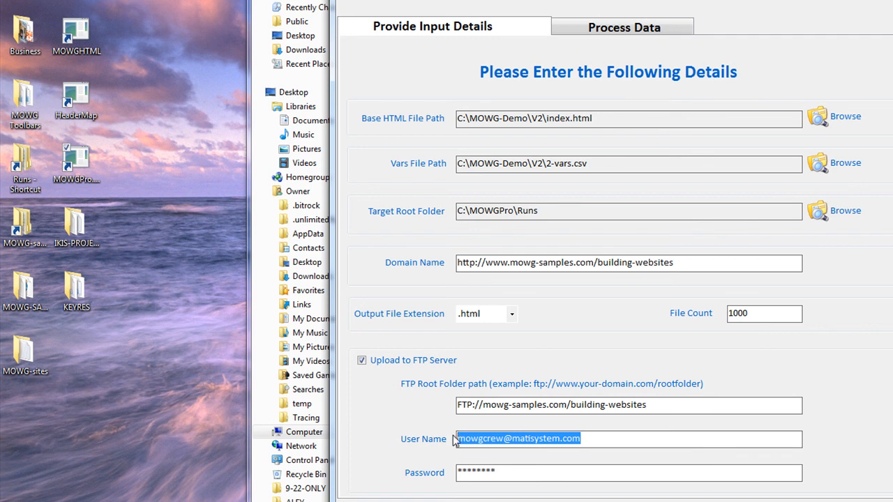
drag(498, 473, 451, 475)
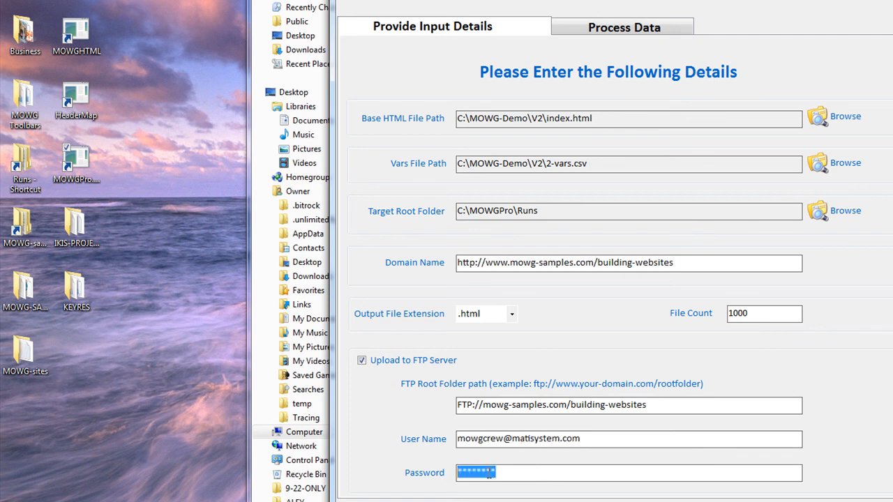
click(529, 405)
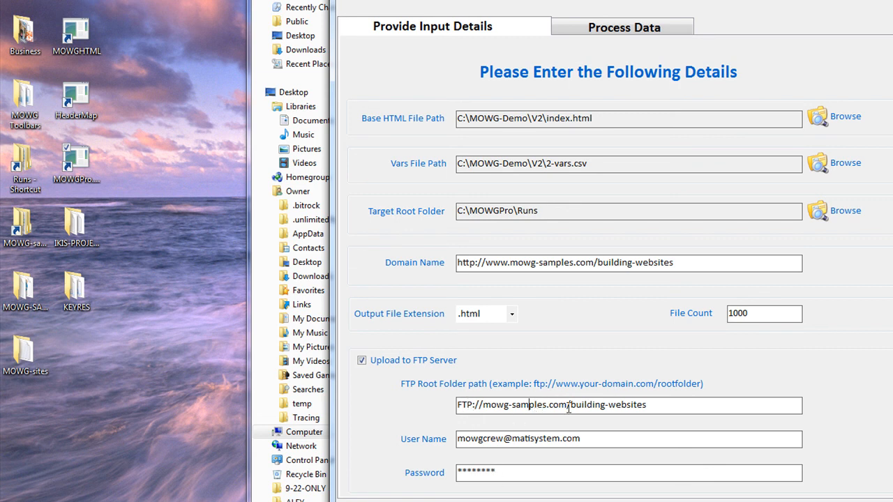
drag(570, 405, 457, 405)
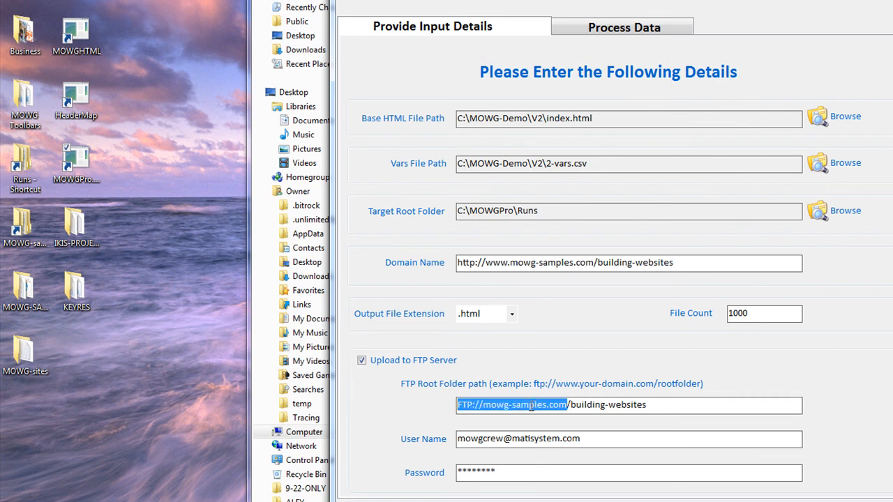
mouse_move(651, 405)
mouse_down()
mouse_move(571, 413)
mouse_move(651, 408)
mouse_up()
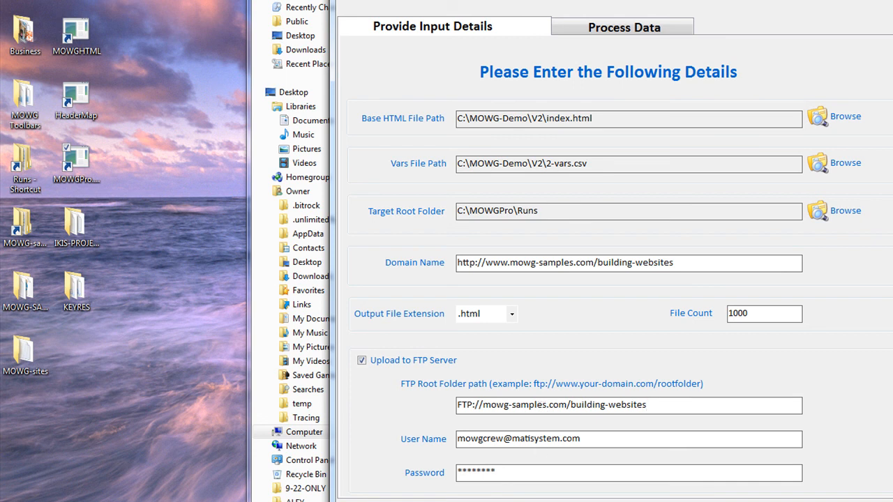
Step: Turn off uploading to the FTP server, set the file count to 100 and save the MOWG-Samples profile while quitting
click(361, 360)
click(758, 316)
key(BackSpace)
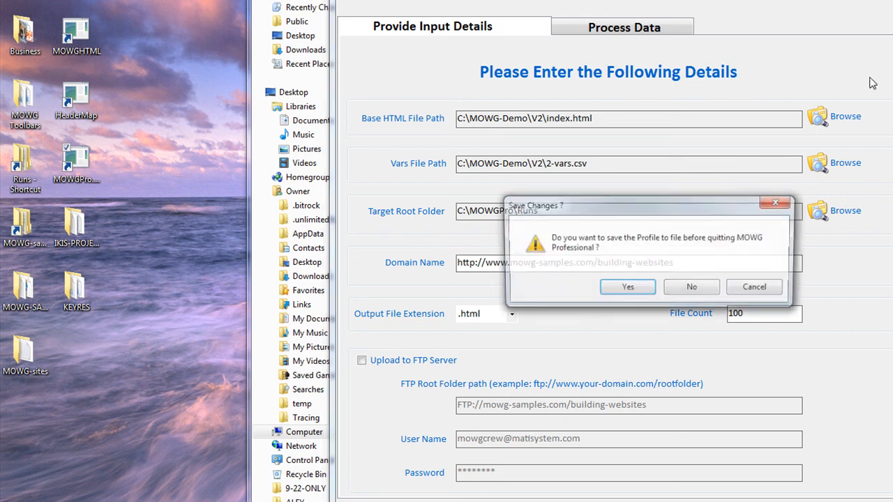
click(623, 288)
Step: Close the blank MOWG Professional window without saving its profile and go to the folder containing 2-vars.csv and index.html
click(690, 285)
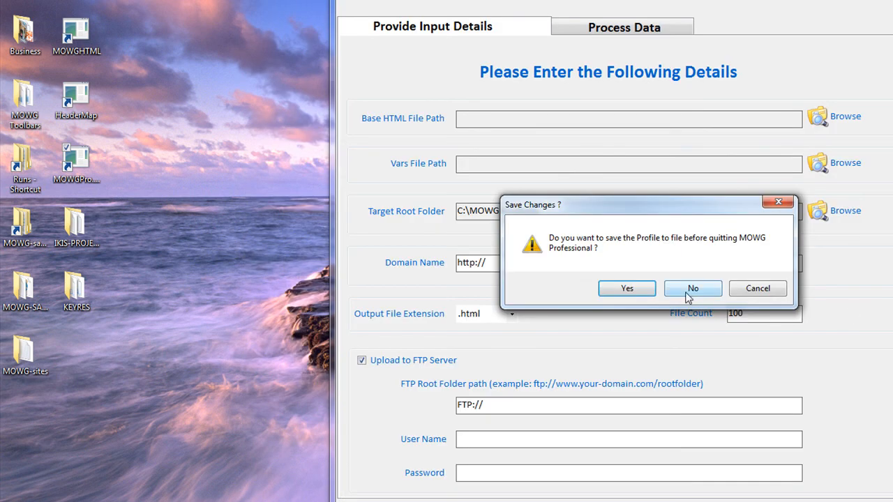
click(688, 290)
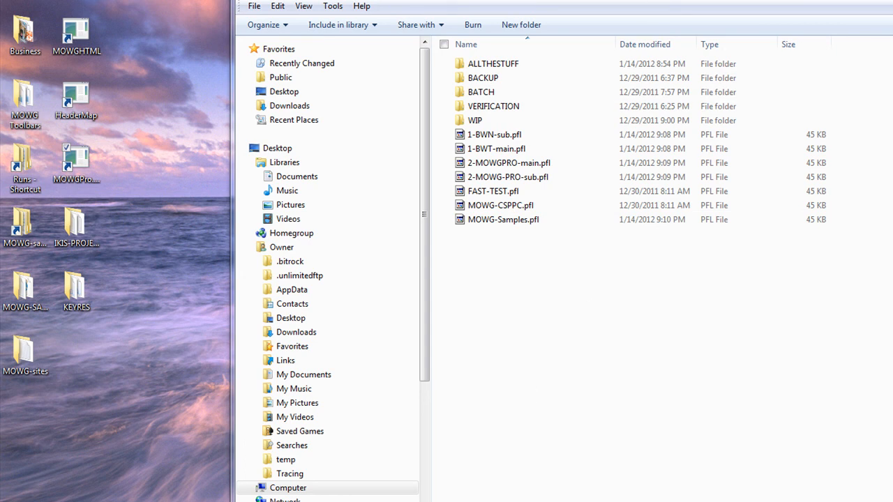
click(499, 1)
click(574, 323)
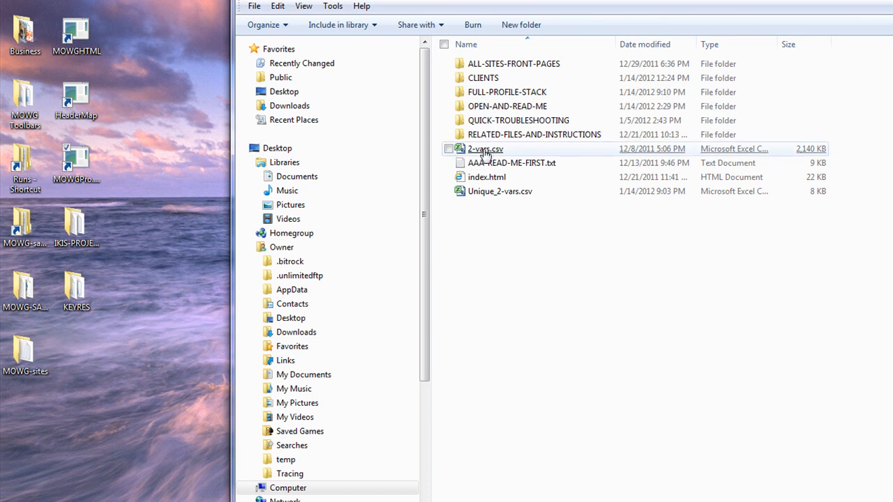